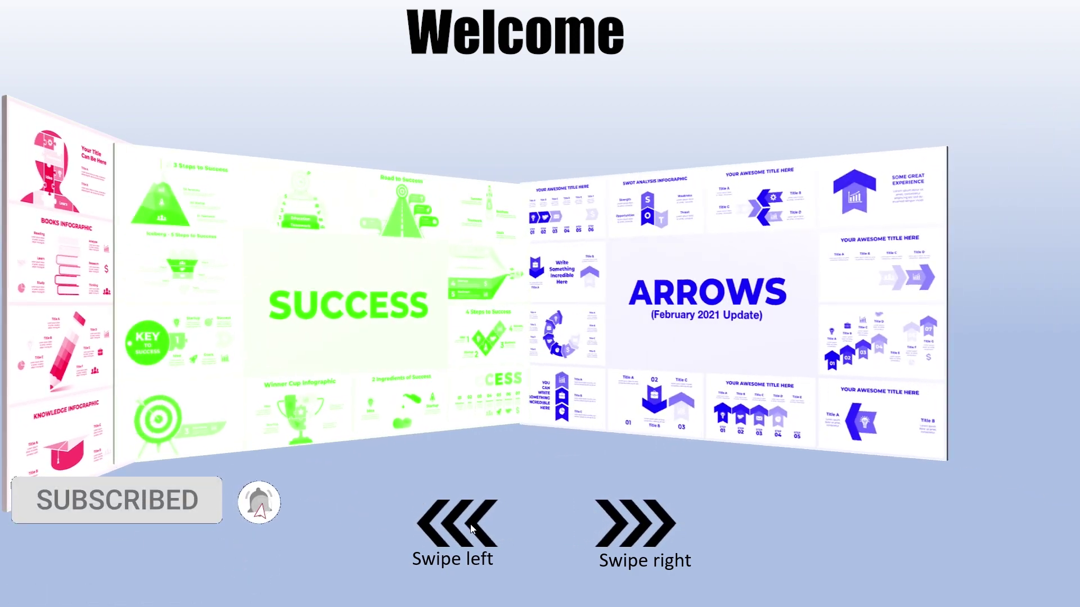
In Slide Show, rotate the finished carousel to its next picture.
{"action": "left_click", "coordinate": [637, 533]}
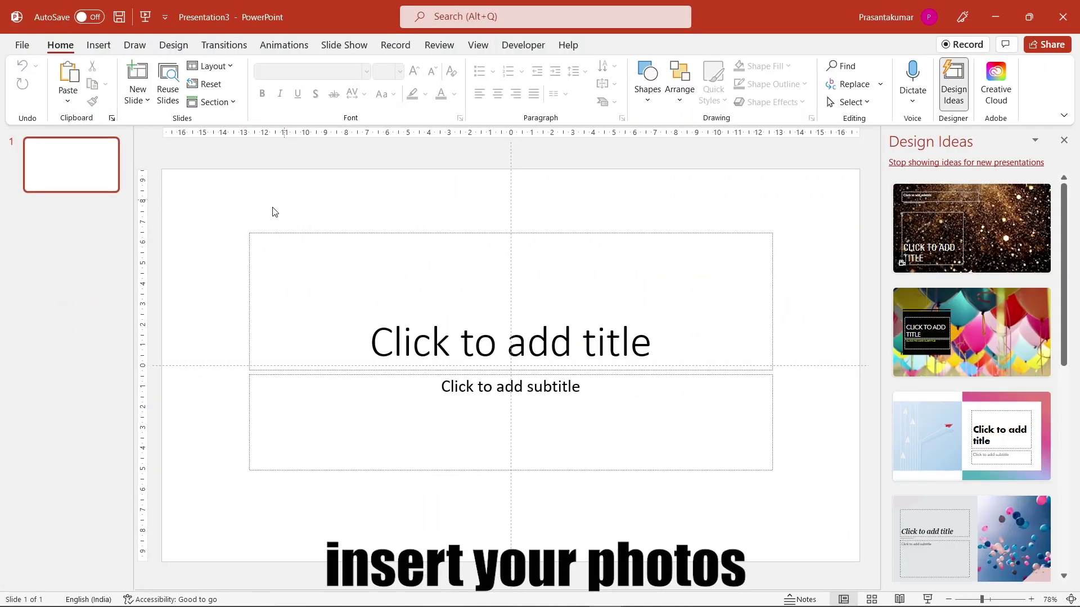
Apply the Blank layout and insert all seven pictures from the desktop's New folder.
{"action": "right_click", "coordinate": [259, 210]}
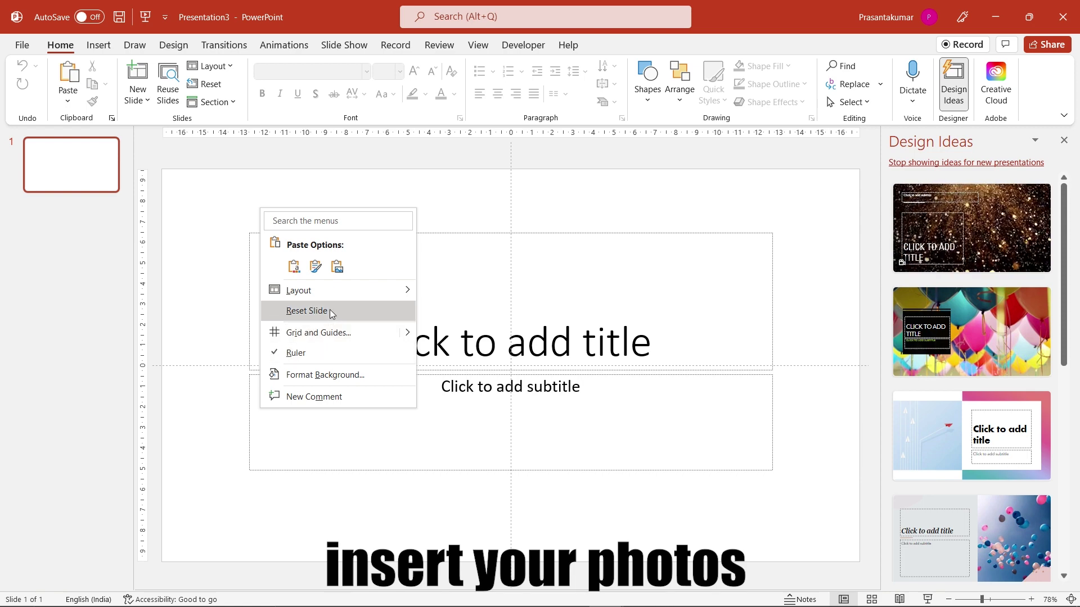
{"action": "mouse_move", "coordinate": [299, 290]}
{"action": "left_click", "coordinate": [456, 461]}
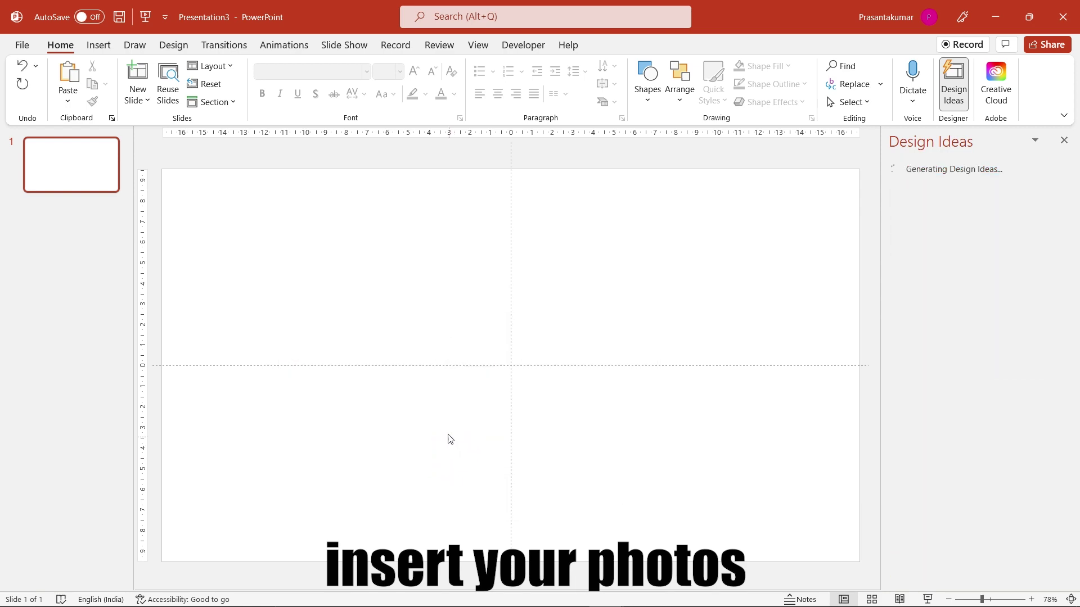
{"action": "left_click", "coordinate": [99, 48]}
{"action": "left_click", "coordinate": [138, 86]}
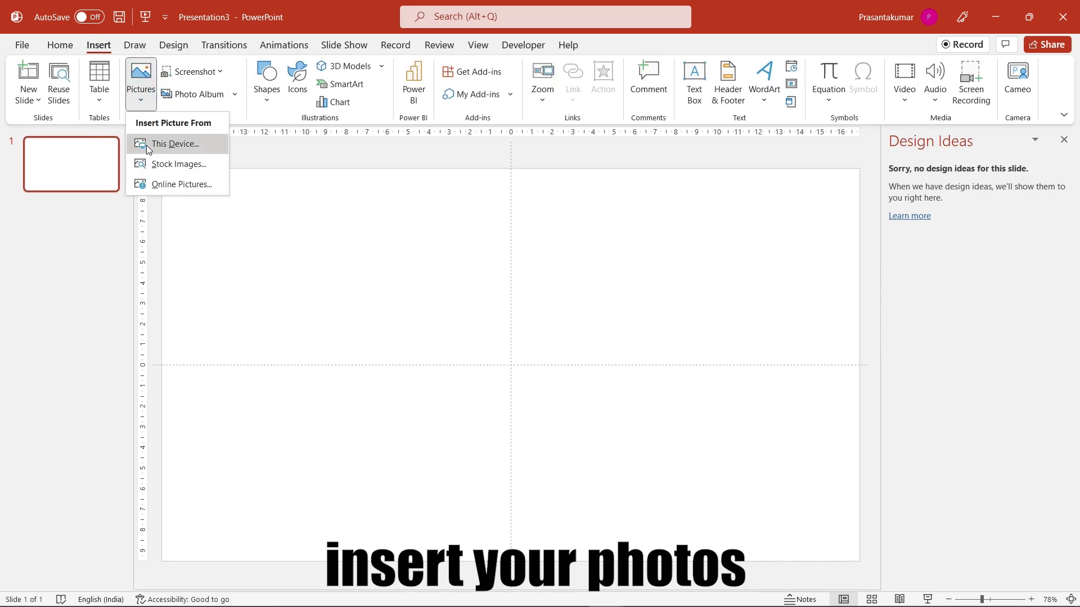
{"action": "left_click", "coordinate": [163, 144]}
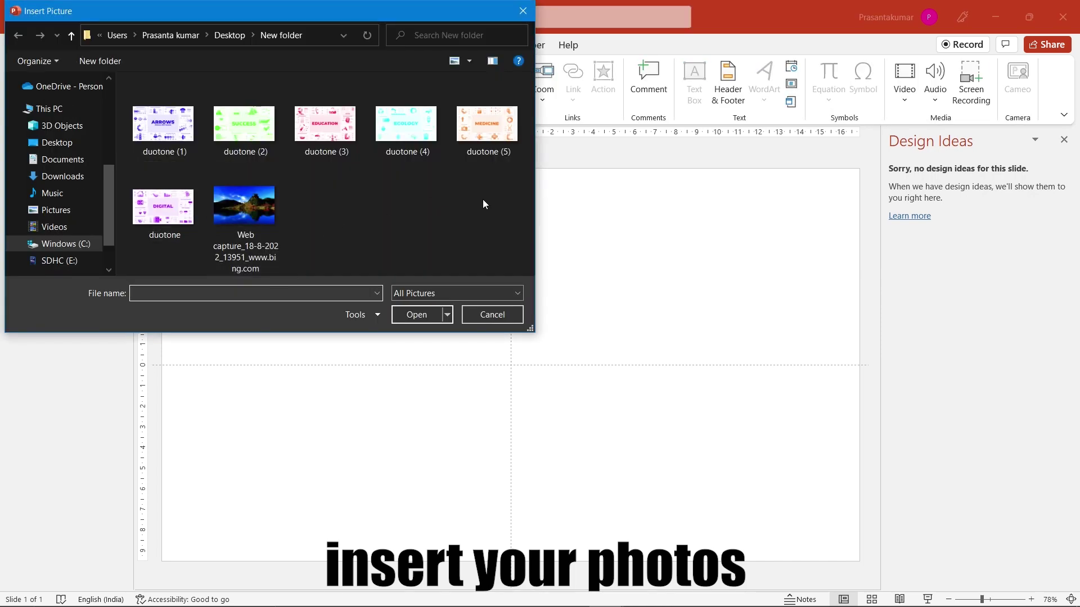
{"action": "left_click_drag", "start_coordinate": [483, 203], "coordinate": [163, 144]}
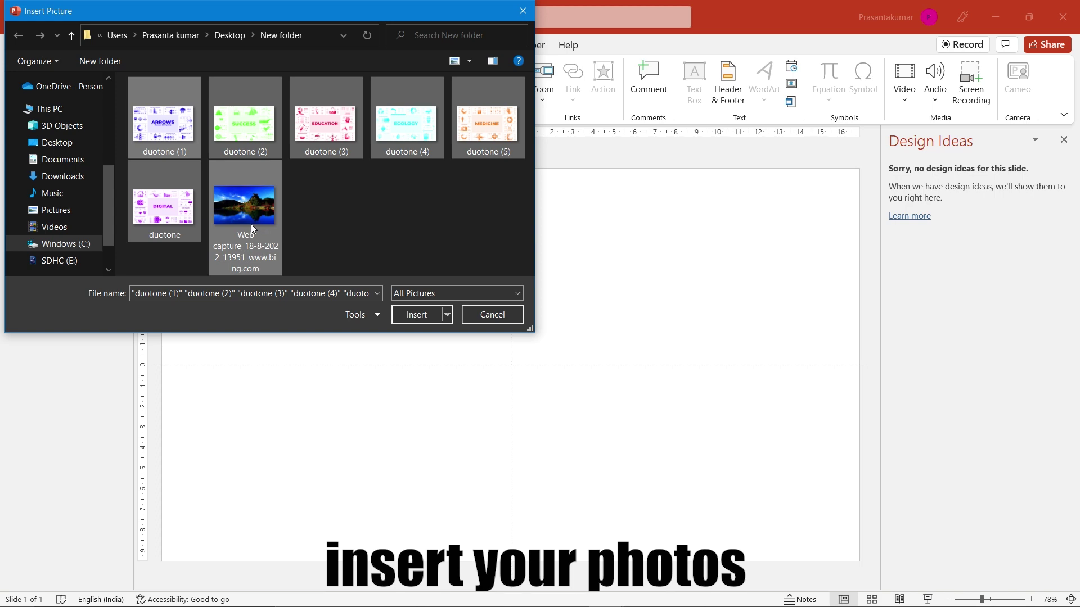
{"action": "left_click", "coordinate": [409, 315]}
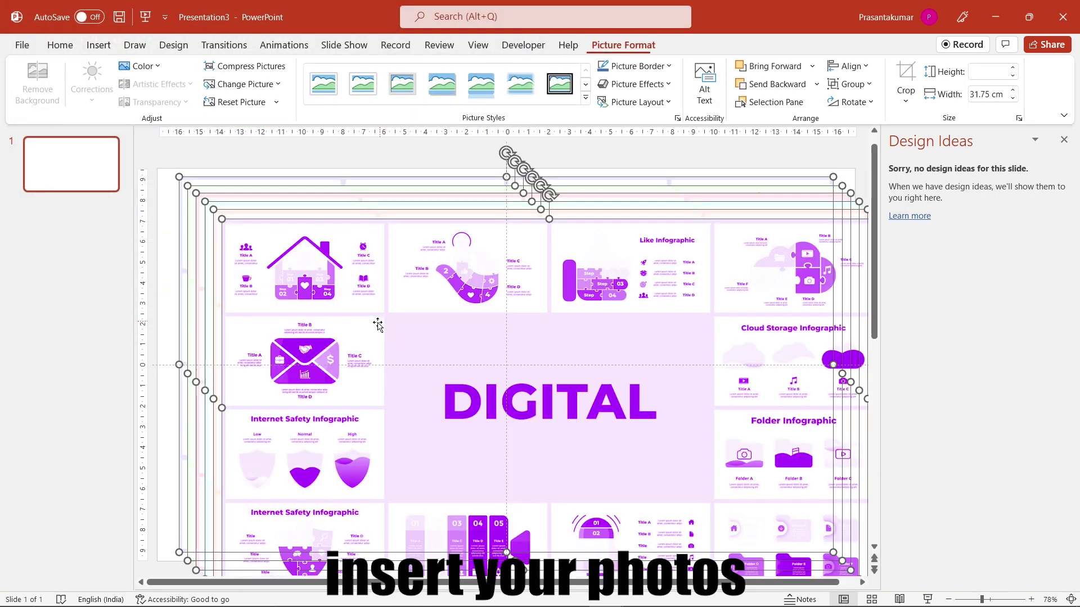
Scale the stacked pictures to 47% in Format Picture's size settings.
{"action": "scroll", "coordinate": [594, 302], "scroll_direction": "down", "scroll_amount": 5}
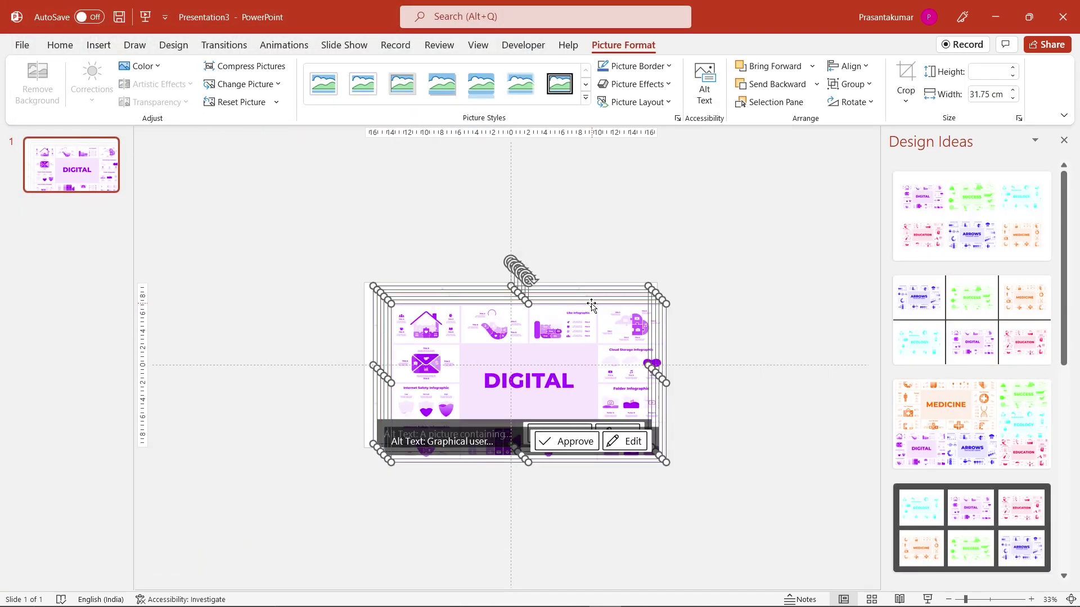
{"action": "scroll", "coordinate": [592, 304], "scroll_direction": "up", "scroll_amount": 2}
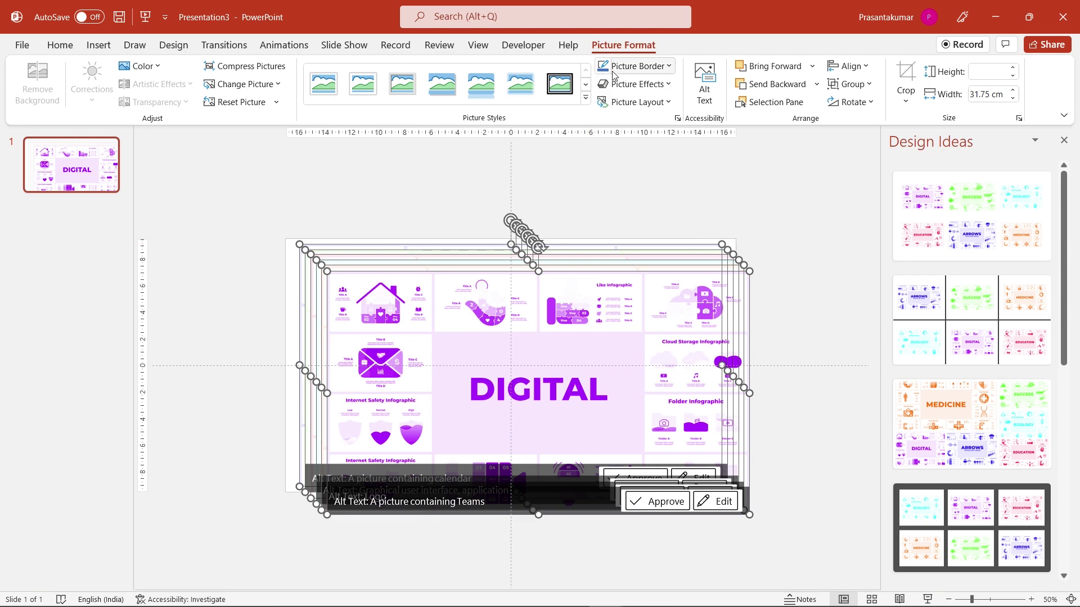
{"action": "left_click", "coordinate": [677, 118]}
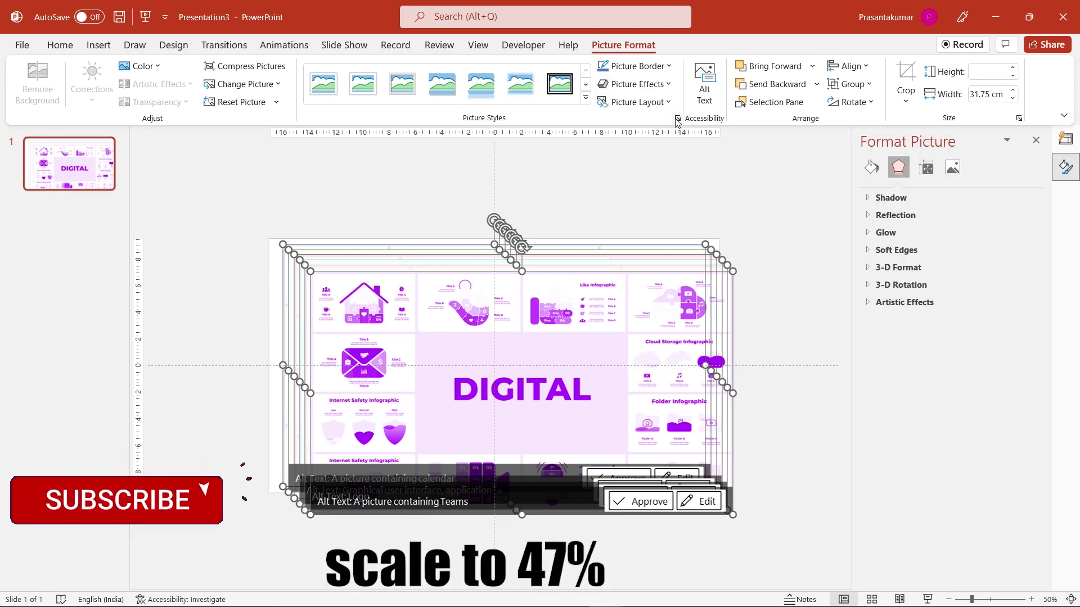
{"action": "left_click", "coordinate": [926, 168]}
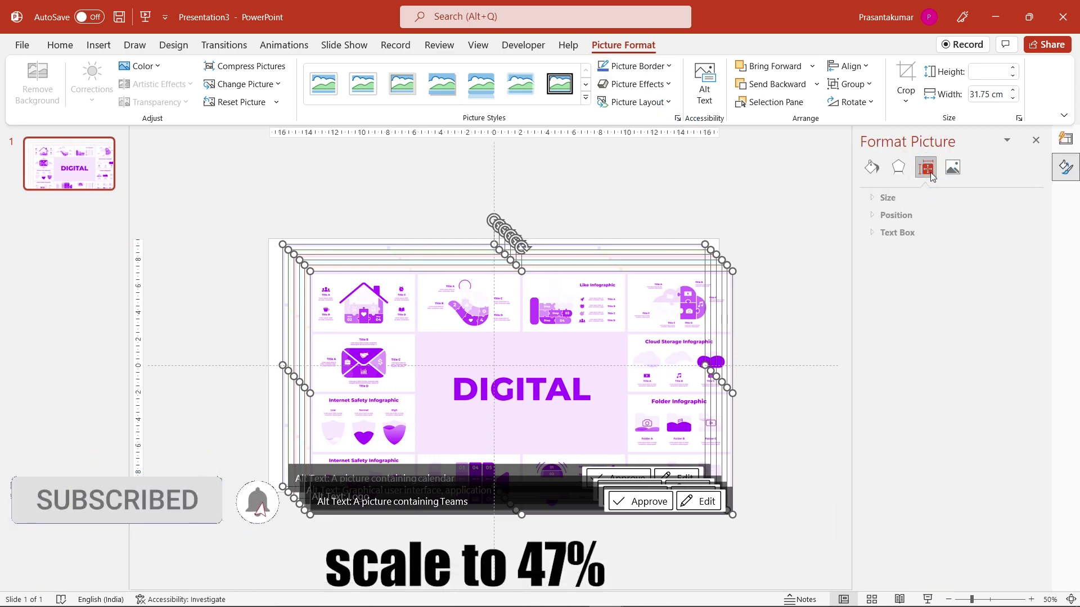
{"action": "left_click", "coordinate": [897, 198]}
{"action": "type", "text": "47"}
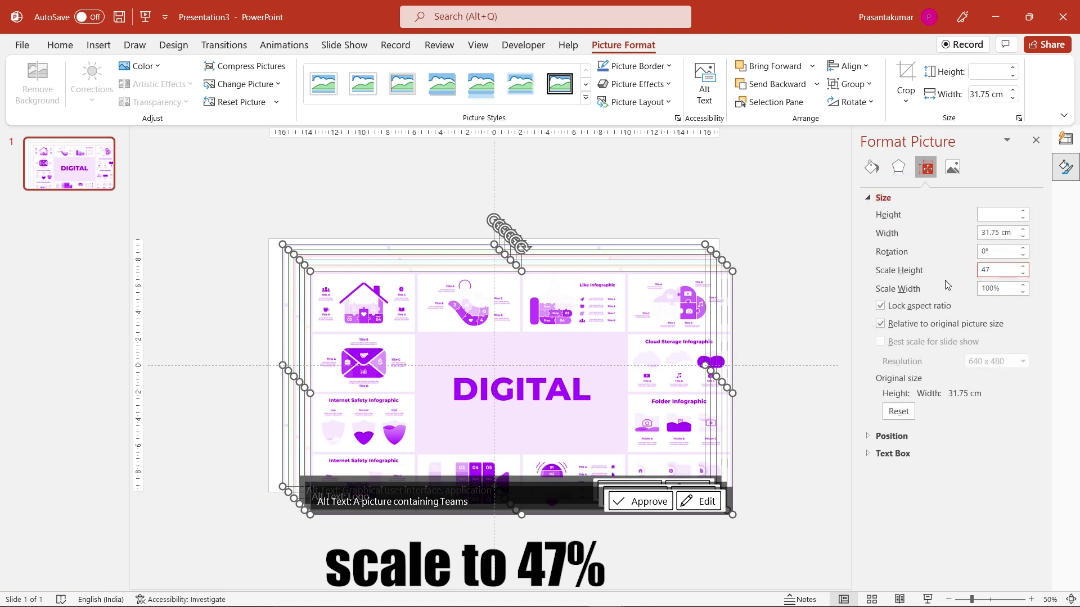
{"action": "key", "text": "Return"}
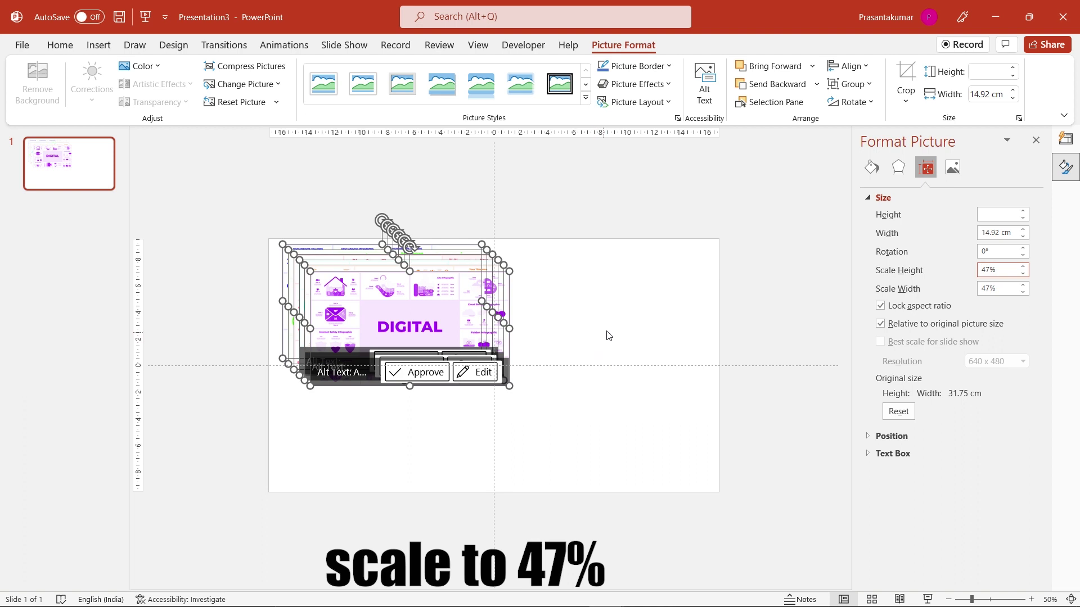
Align the pictures' centres and middles on each other, then group them.
{"action": "left_click", "coordinate": [851, 65]}
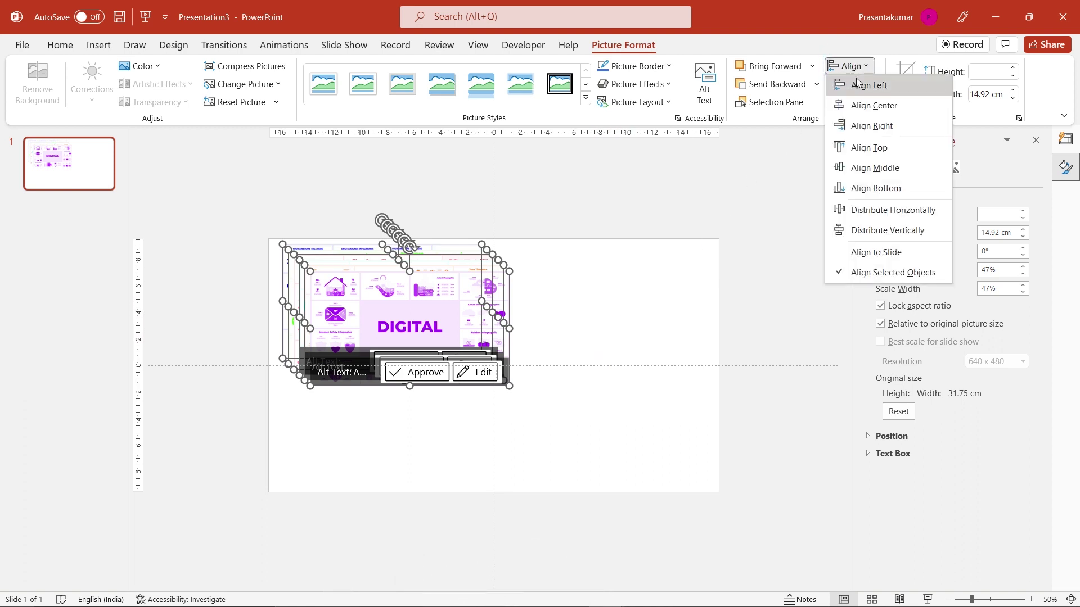
{"action": "left_click", "coordinate": [867, 106]}
{"action": "left_click", "coordinate": [867, 72]}
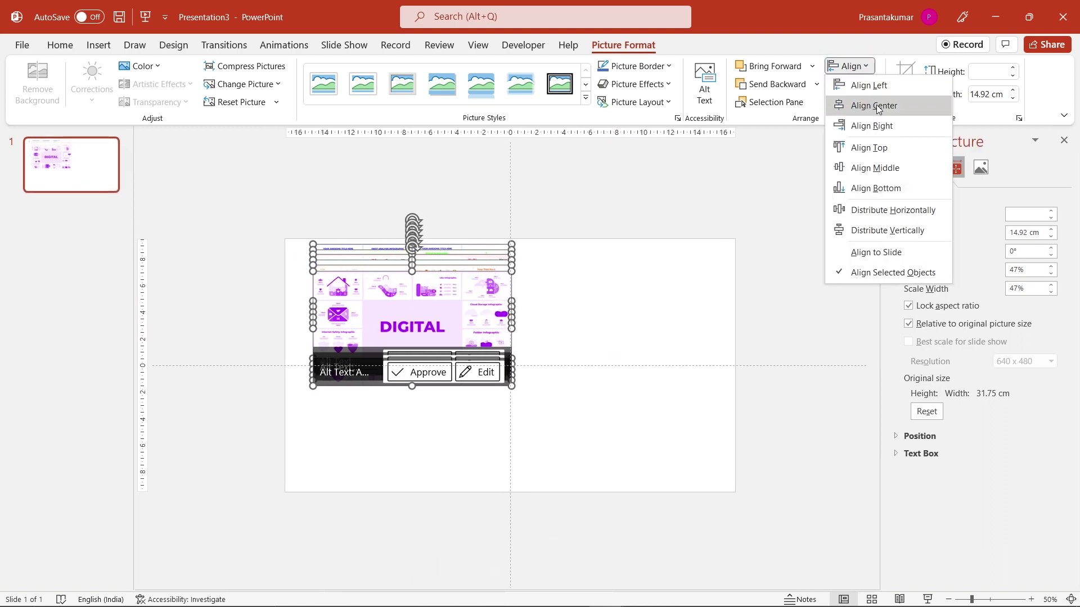
{"action": "left_click", "coordinate": [877, 163]}
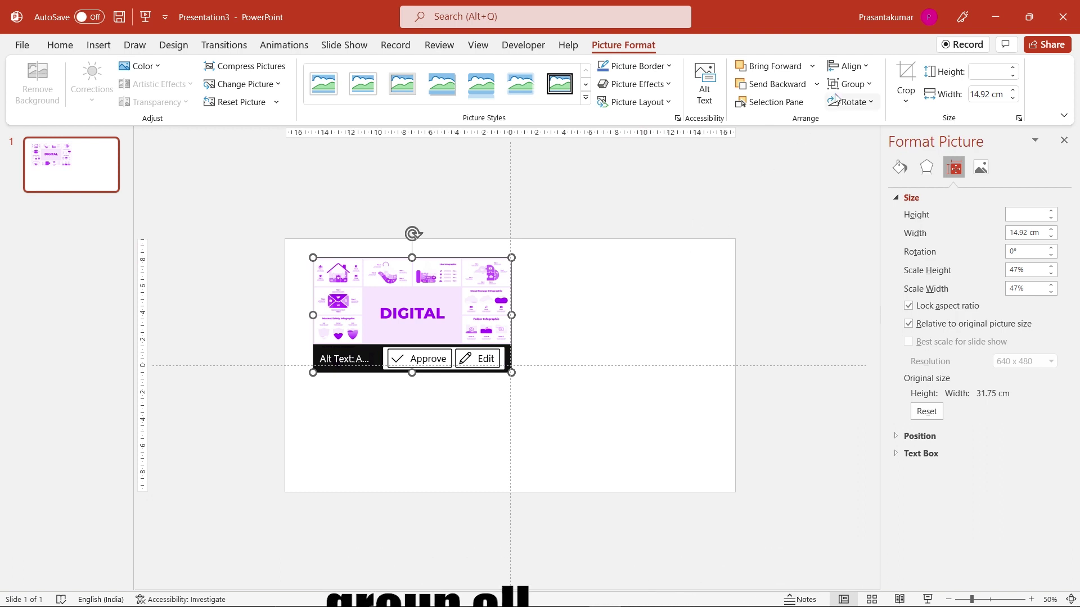
{"action": "left_click", "coordinate": [851, 84]}
{"action": "left_click", "coordinate": [862, 105]}
Centre the group horizontally and vertically on the slide, then ungroup it.
{"action": "left_click", "coordinate": [851, 66]}
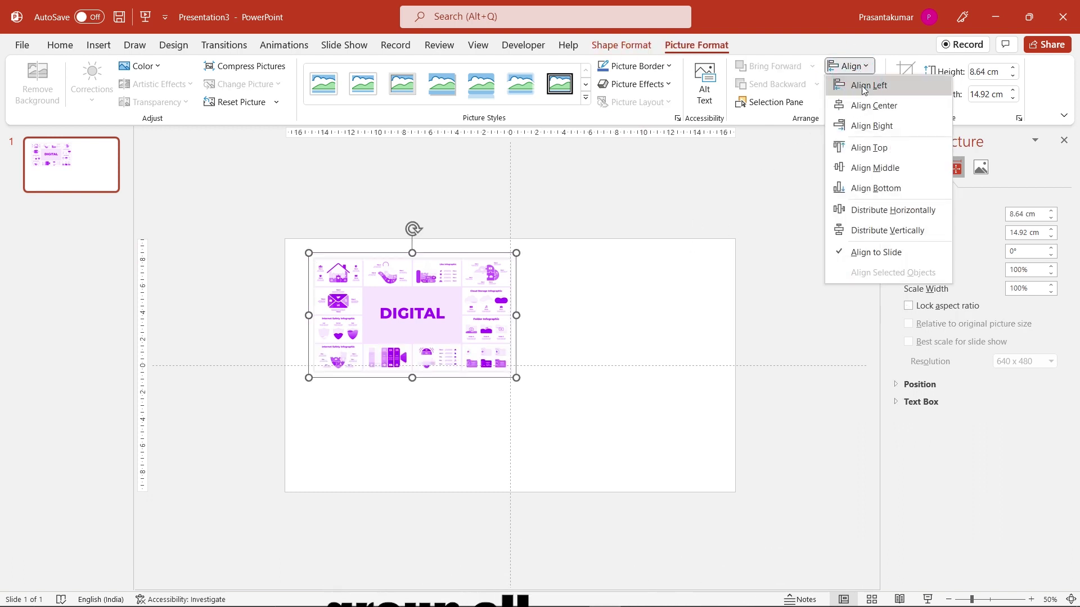
{"action": "left_click", "coordinate": [867, 99]}
{"action": "left_click", "coordinate": [859, 66]}
{"action": "left_click", "coordinate": [875, 162]}
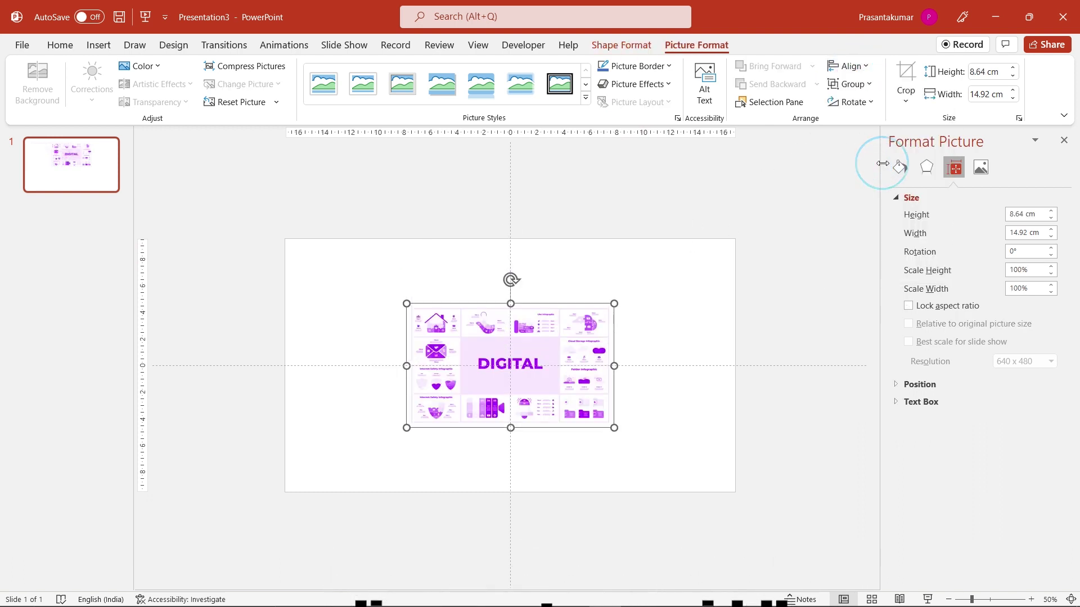
{"action": "left_click", "coordinate": [867, 86]}
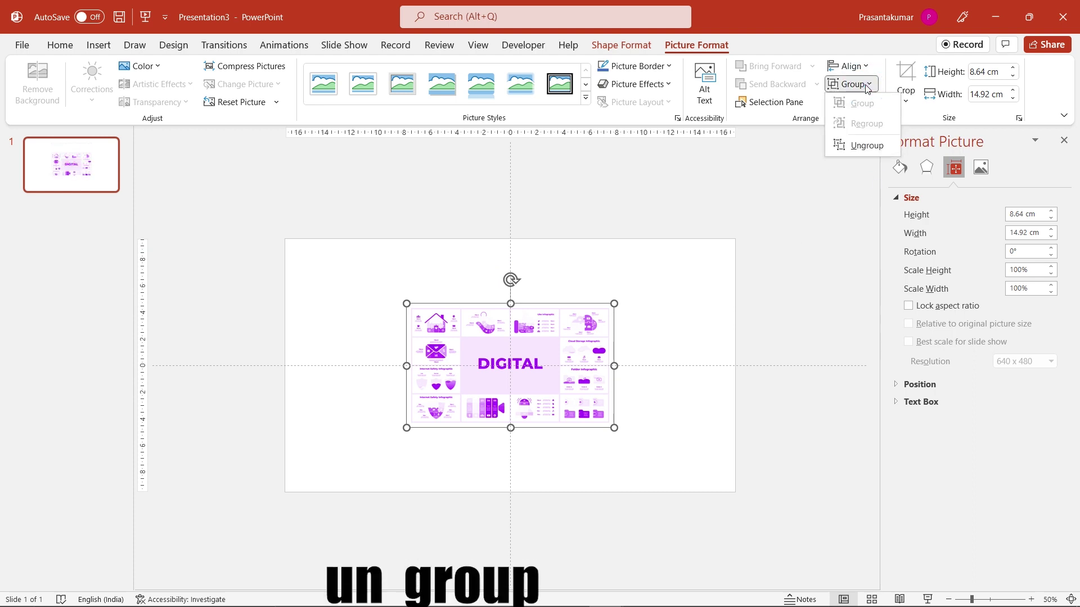
{"action": "left_click", "coordinate": [867, 149]}
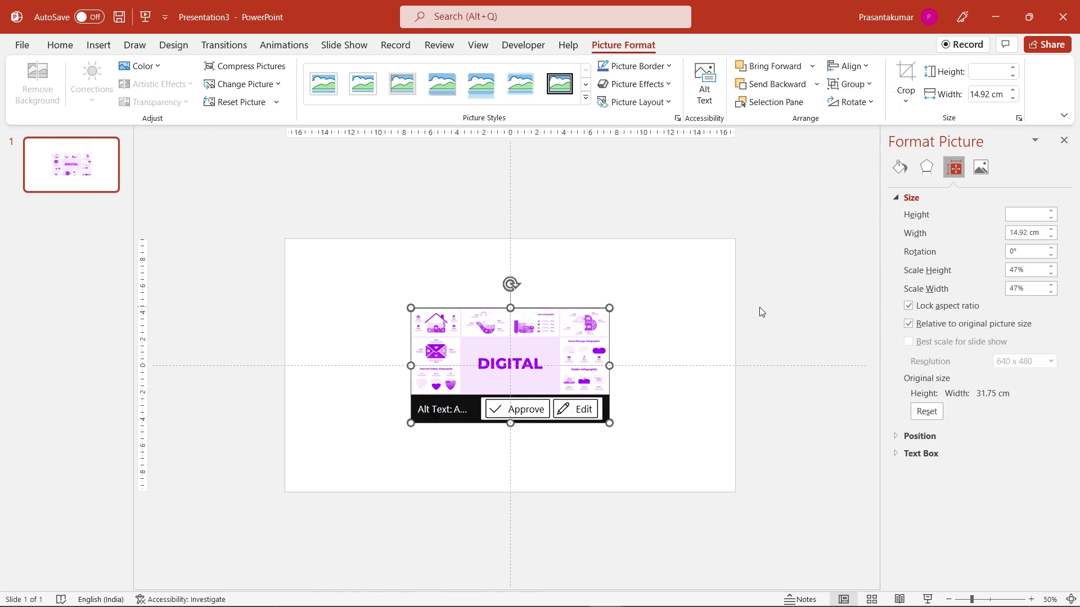
Give the pictures a top bevel with a 4 pt height.
{"action": "left_click", "coordinate": [926, 168]}
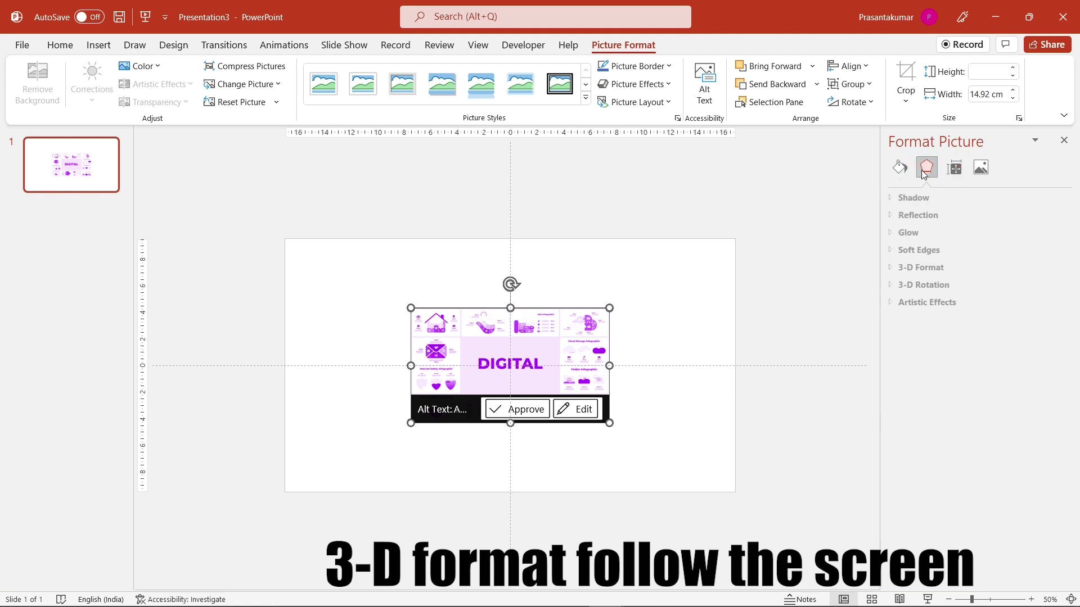
{"action": "left_click", "coordinate": [931, 268]}
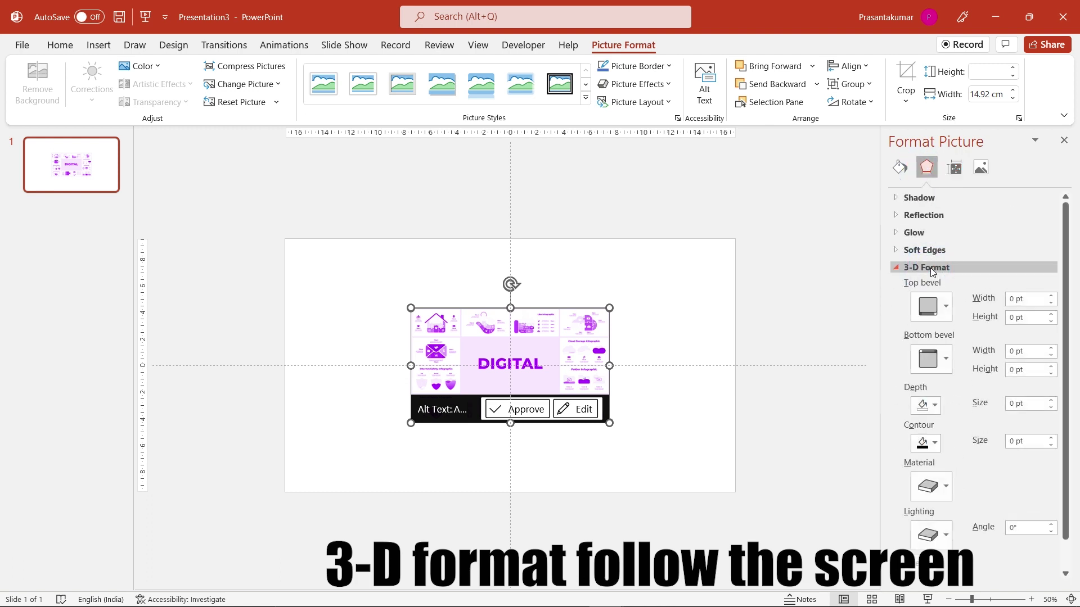
{"action": "left_click", "coordinate": [938, 318]}
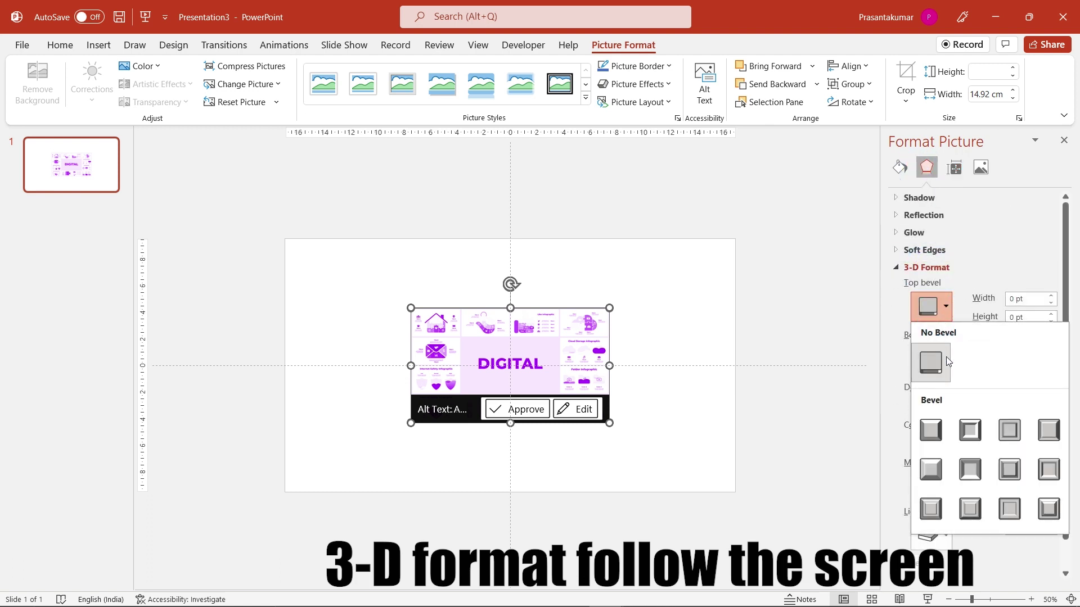
{"action": "left_click", "coordinate": [929, 429]}
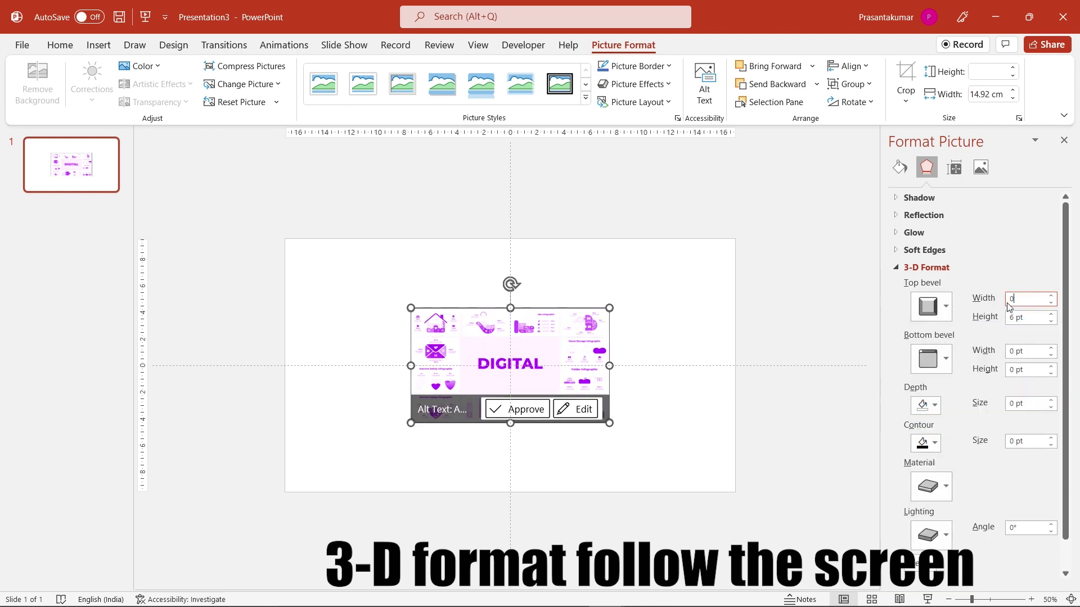
{"action": "double_click", "coordinate": [1031, 318]}
{"action": "type", "text": "4"}
{"action": "key", "text": "Return"}
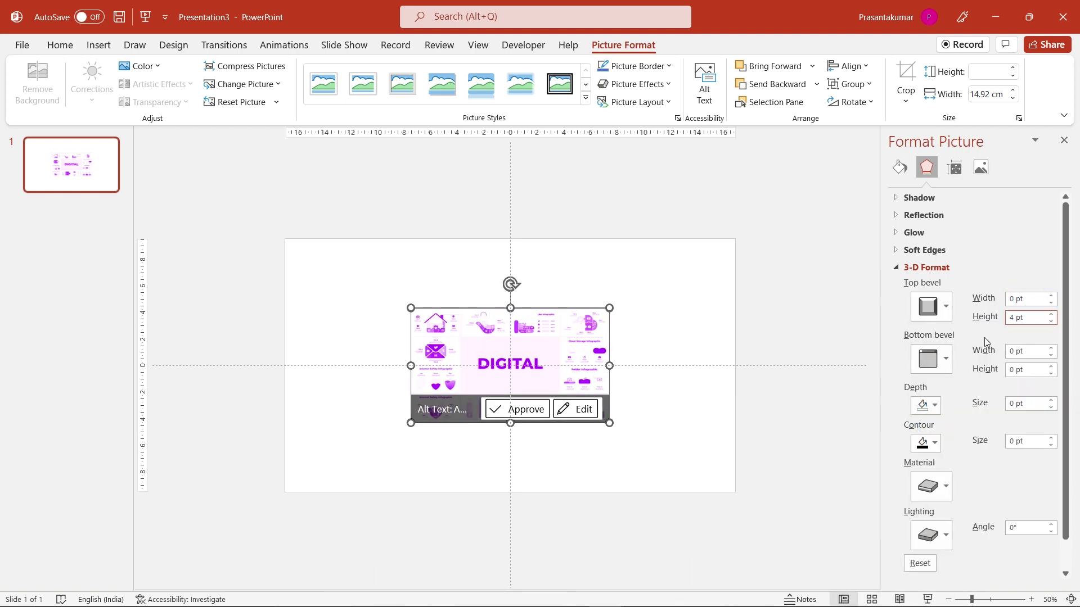
Apply a perspective 3-D rotation with X 60°, Y 0° and Z 0°.
{"action": "scroll", "coordinate": [981, 340], "scroll_direction": "down", "scroll_amount": 1}
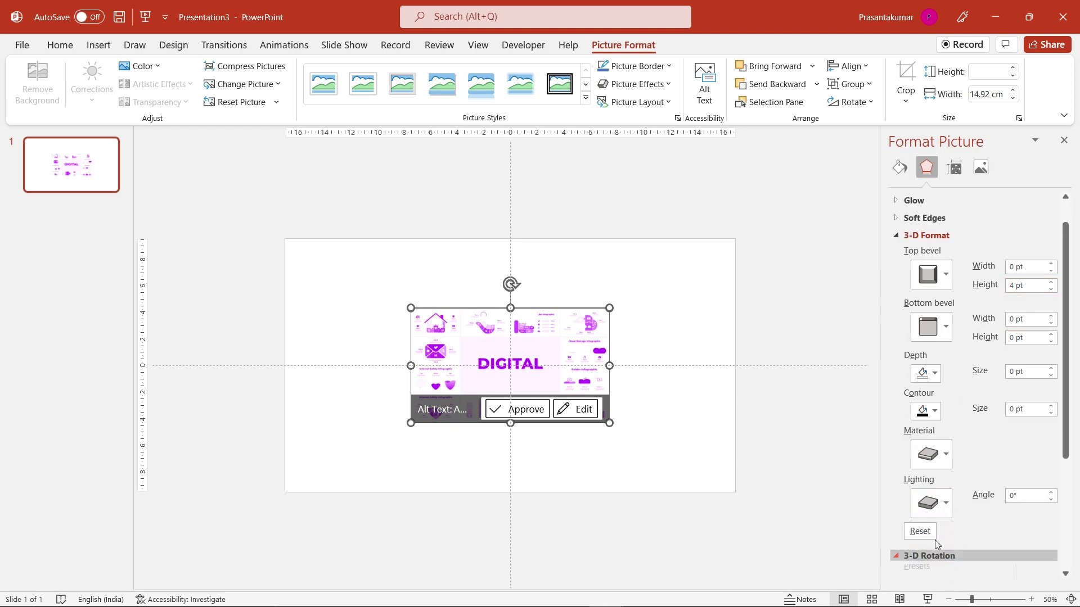
{"action": "scroll", "coordinate": [937, 544], "scroll_direction": "down", "scroll_amount": 3}
{"action": "scroll", "coordinate": [944, 528], "scroll_direction": "down", "scroll_amount": 2}
{"action": "left_click", "coordinate": [1035, 411]}
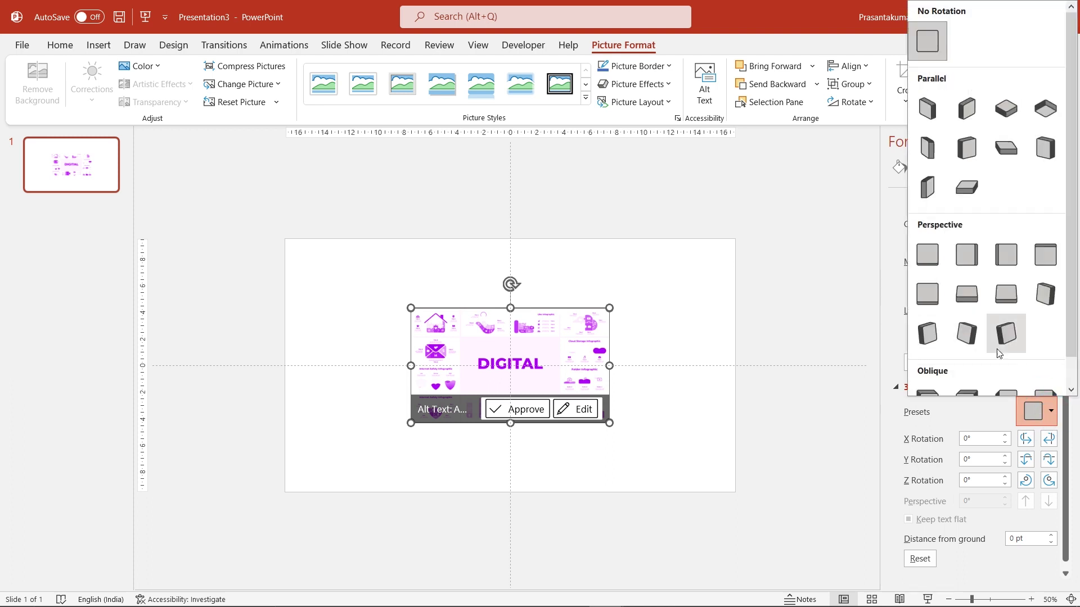
{"action": "left_click", "coordinate": [967, 333]}
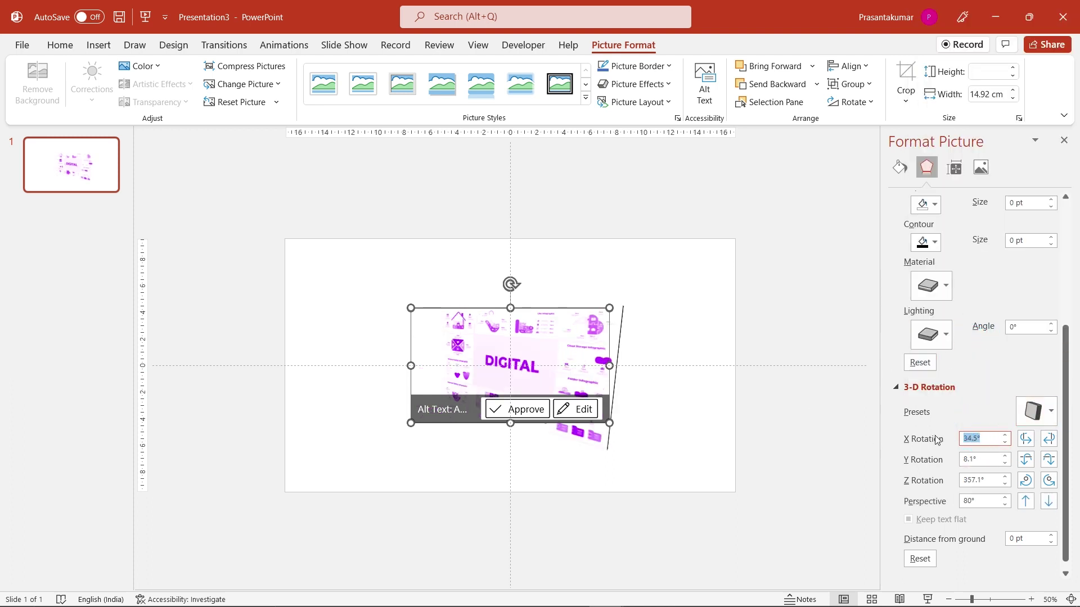
{"action": "type", "text": "60"}
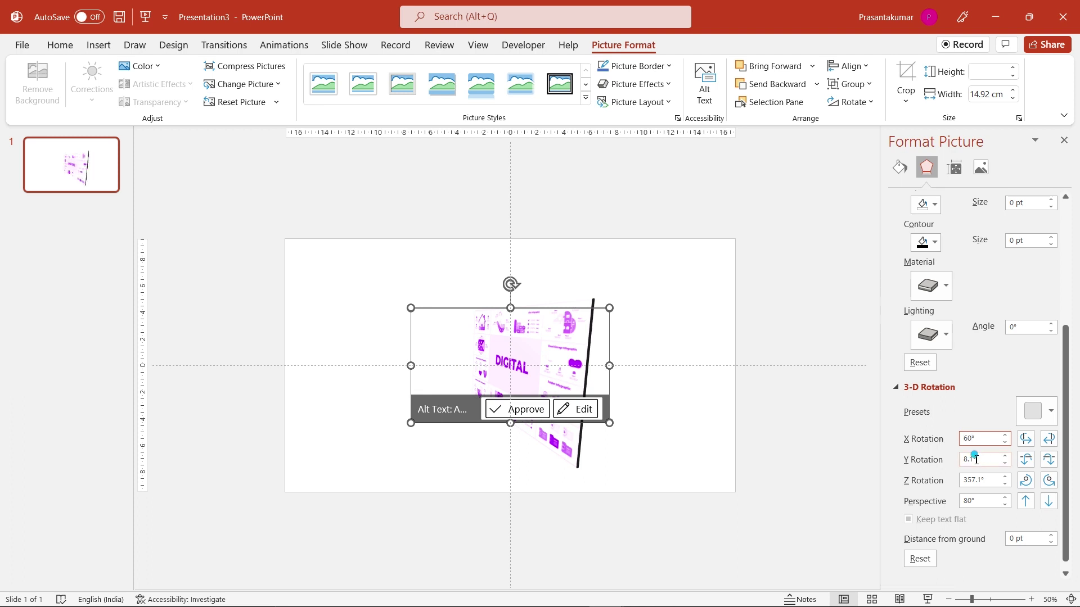
{"action": "triple_click", "coordinate": [976, 459]}
{"action": "type", "text": "0"}
{"action": "type", "text": "0"}
{"action": "key", "text": "Return"}
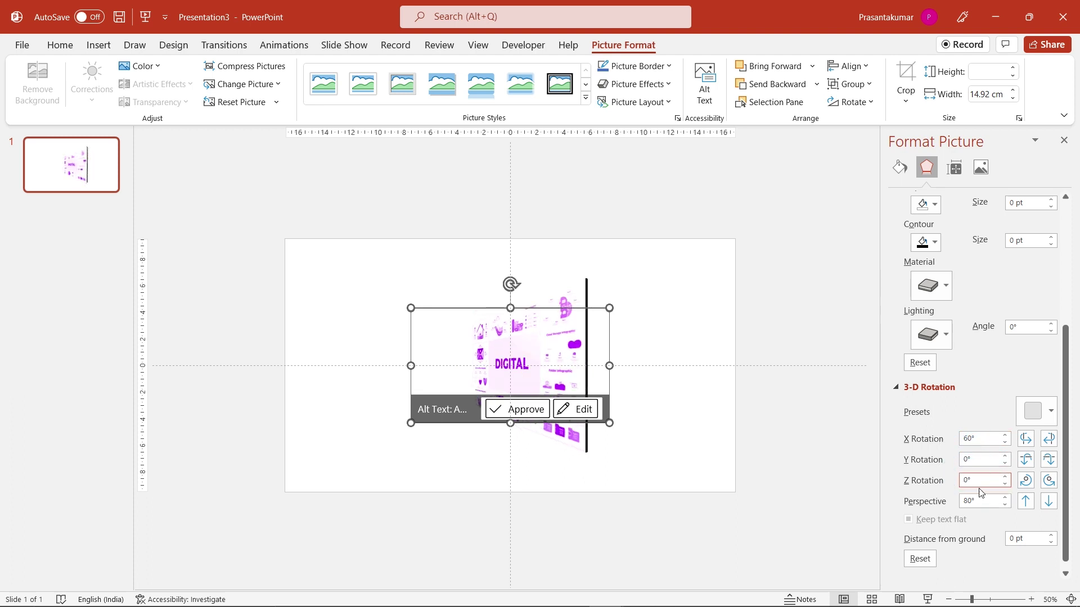
{"action": "left_click", "coordinate": [662, 411]}
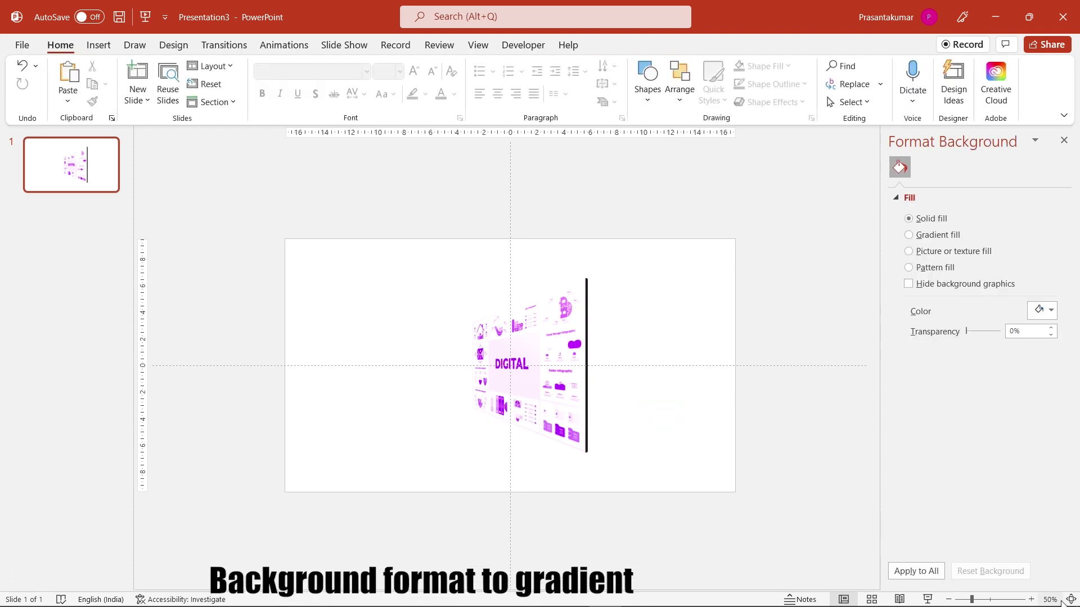
Fill the slide background with a blue gradient.
{"action": "right_click", "coordinate": [762, 418]}
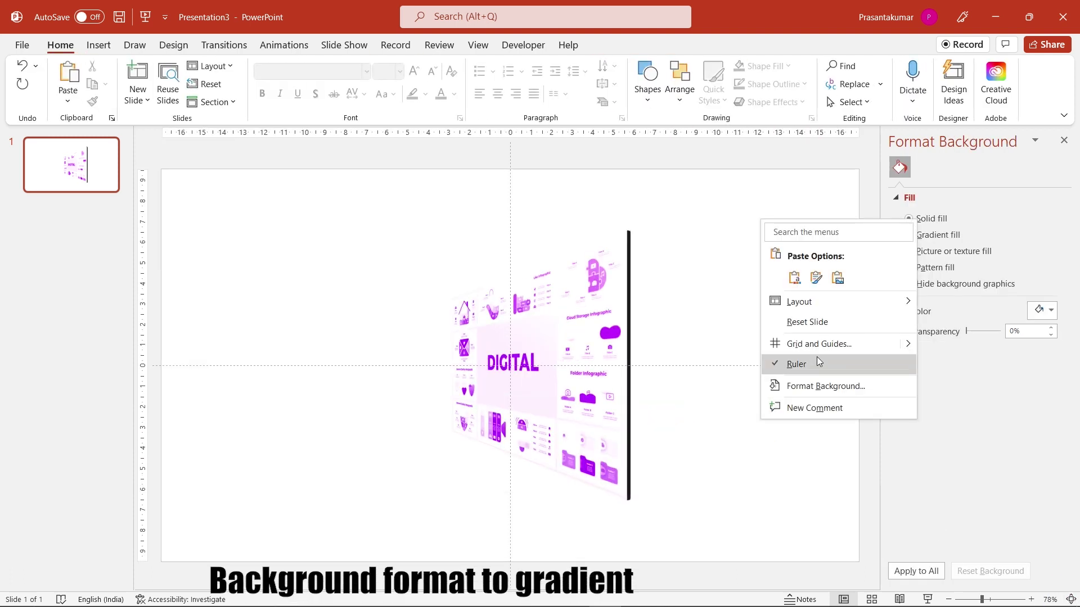
{"action": "left_click", "coordinate": [826, 387]}
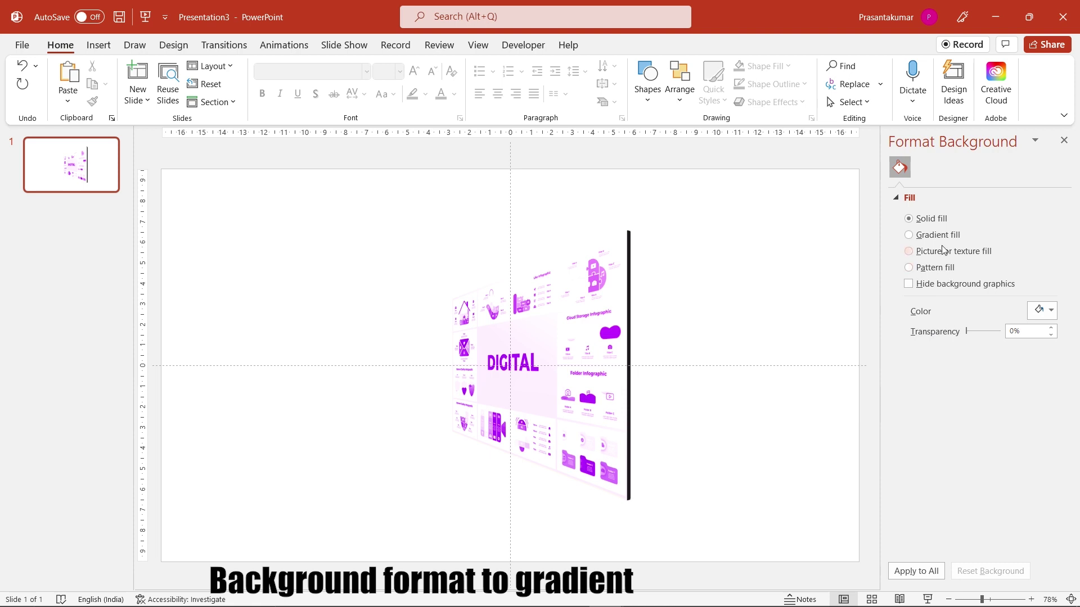
{"action": "left_click", "coordinate": [908, 235]}
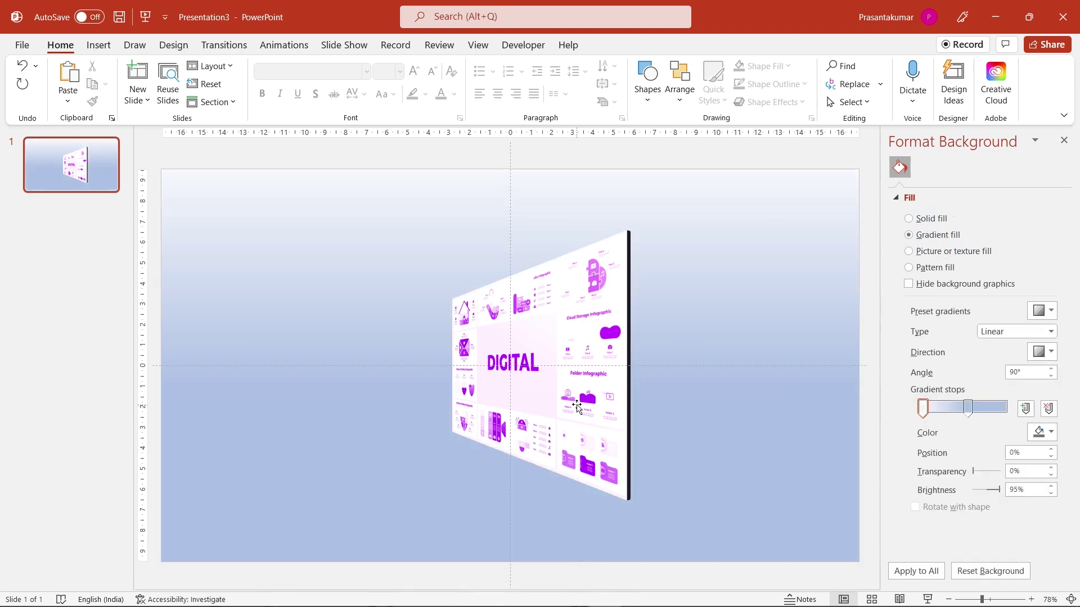
Move the tilted DIGITAL picture to the slide's right edge.
{"action": "left_click", "coordinate": [576, 405]}
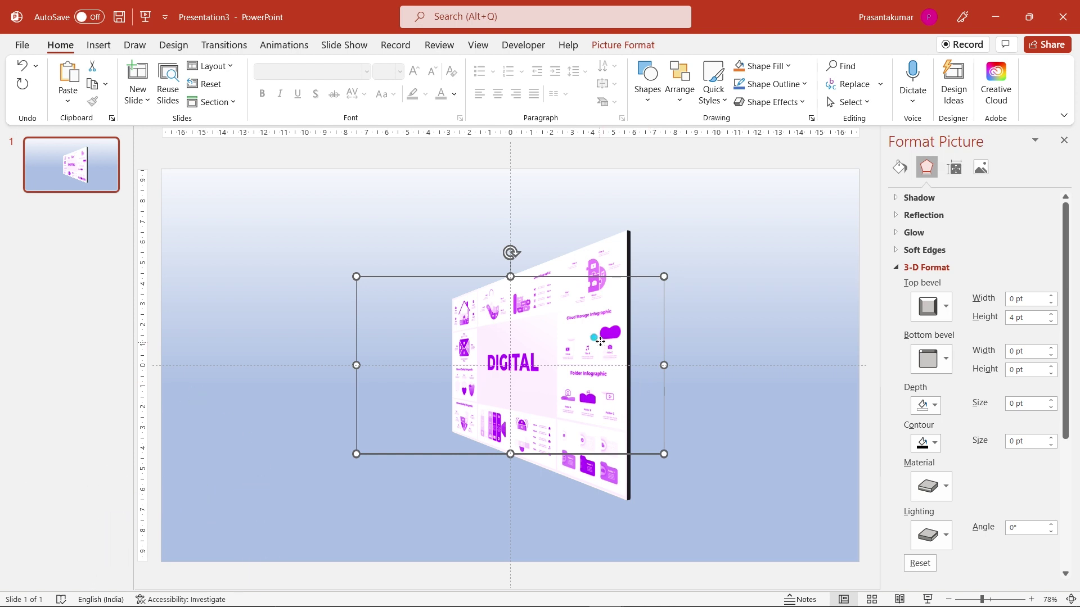
{"action": "left_click_drag", "start_coordinate": [600, 342], "coordinate": [825, 360]}
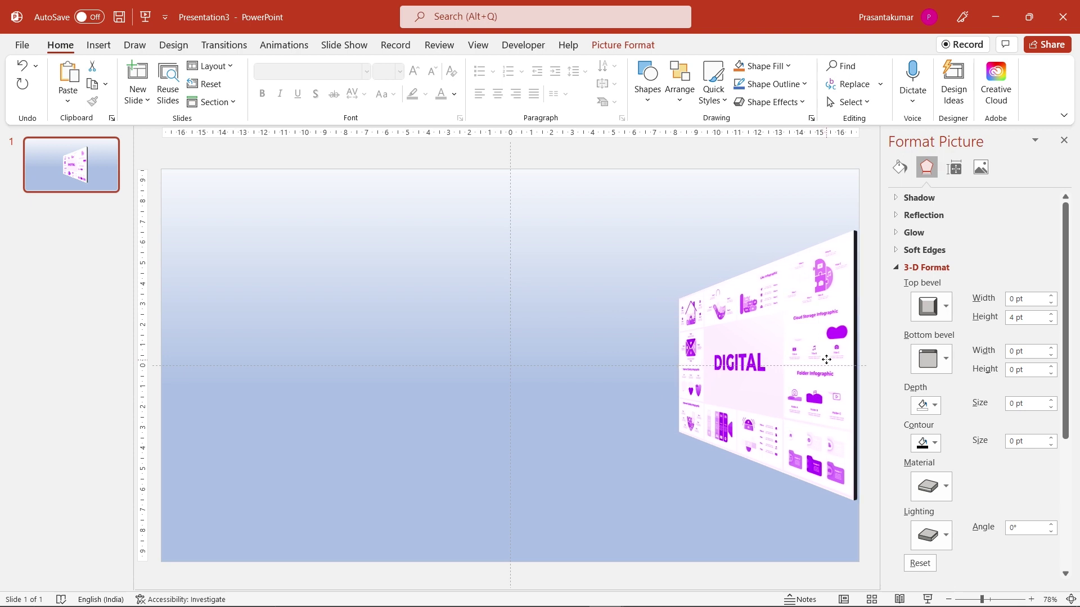
{"action": "left_click_drag", "start_coordinate": [825, 360], "coordinate": [826, 359]}
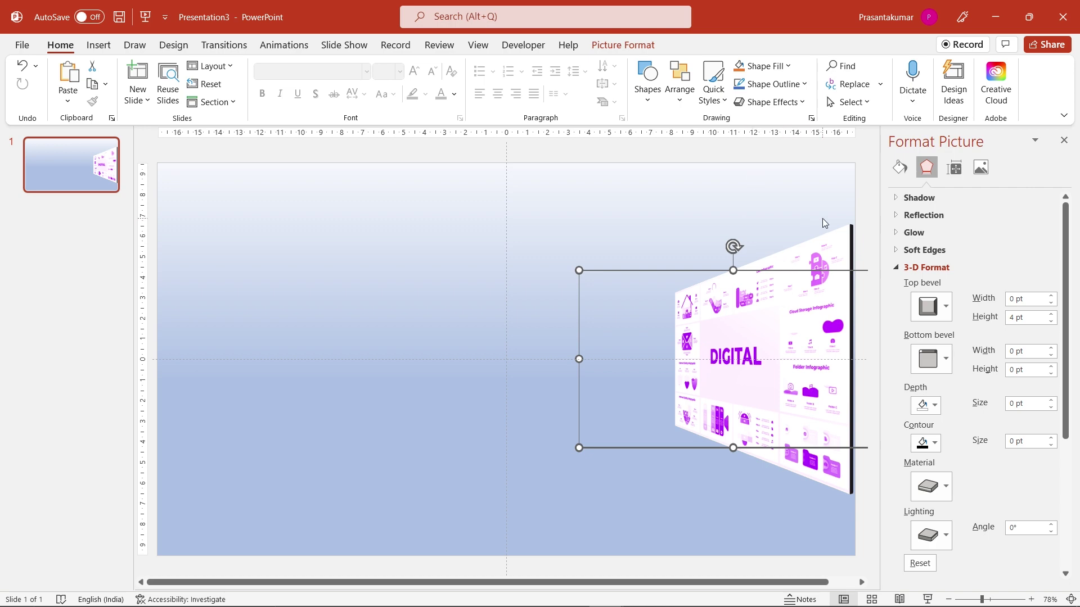
{"action": "key", "text": "ctrl+d"}
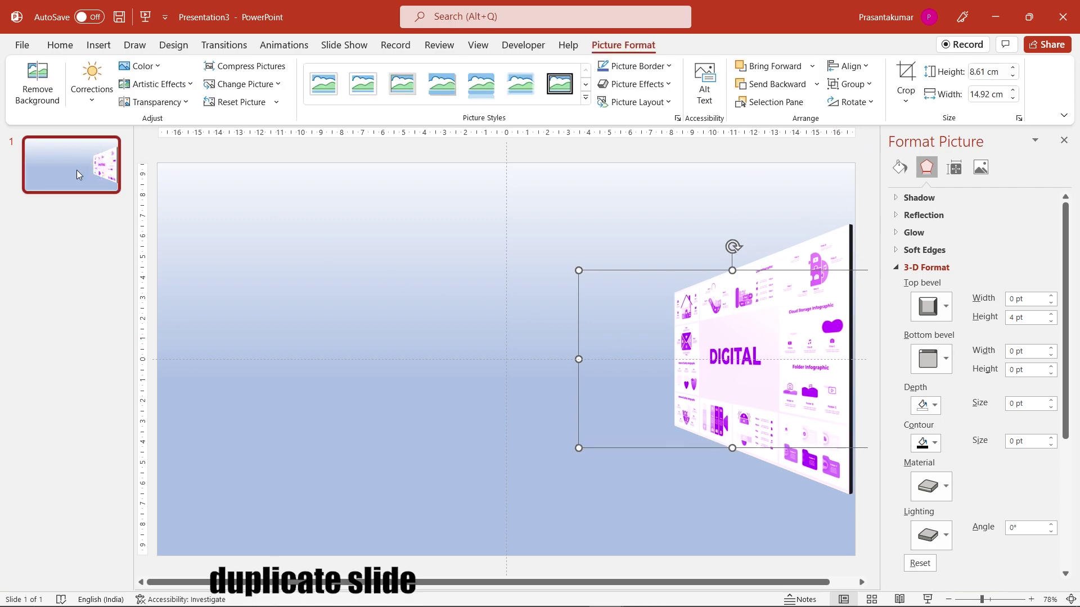
{"action": "left_click", "coordinate": [77, 170]}
{"action": "right_click", "coordinate": [76, 170]}
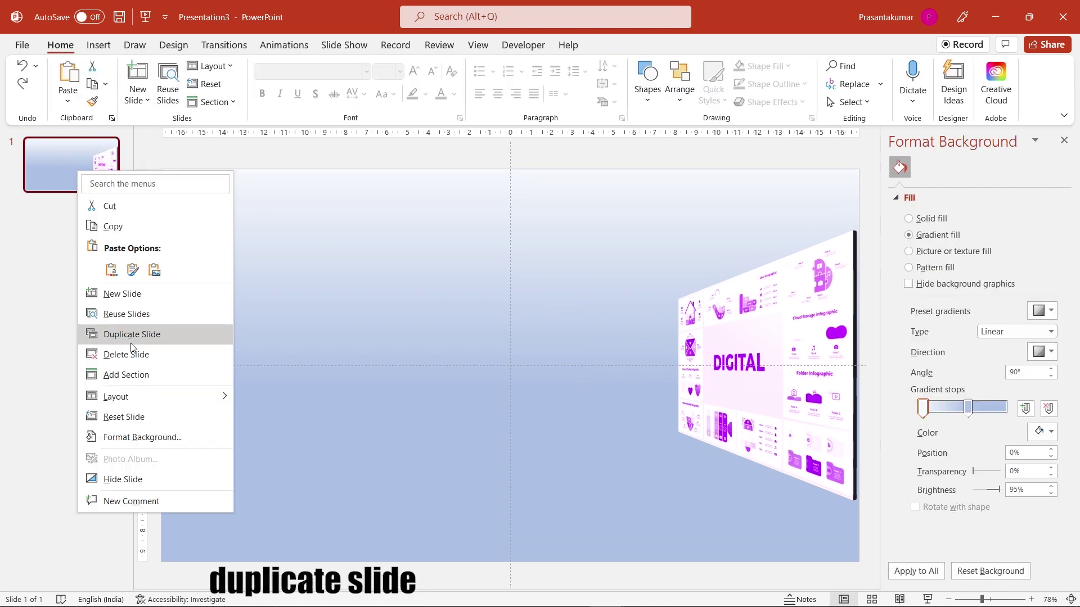
Duplicate the slide and centre the DIGITAL picture horizontally on slide 2.
{"action": "left_click", "coordinate": [140, 336]}
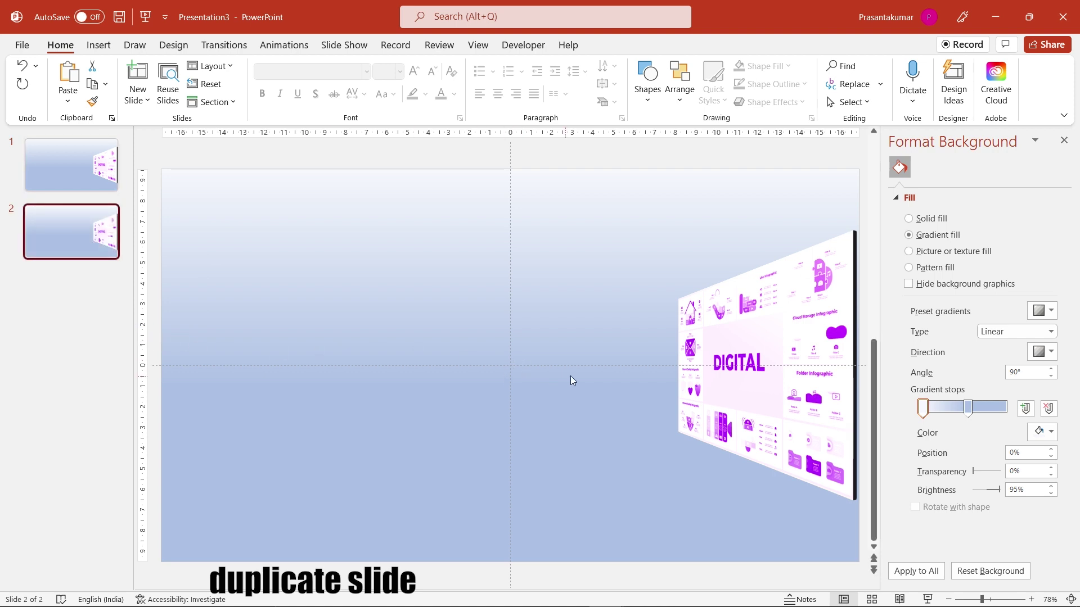
{"action": "left_click", "coordinate": [766, 333]}
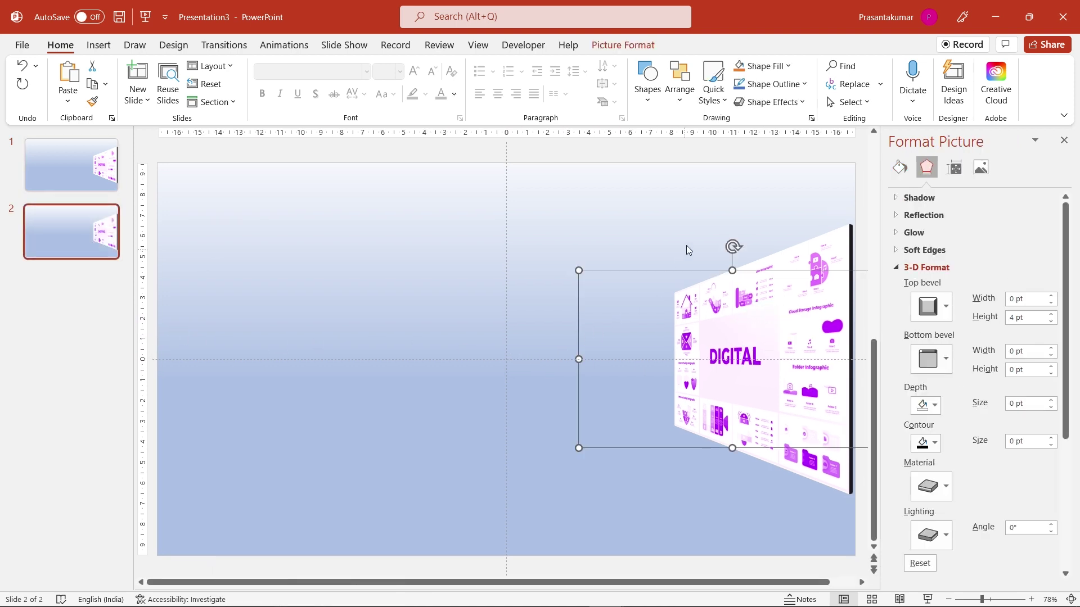
{"action": "left_click", "coordinate": [650, 44]}
{"action": "left_click", "coordinate": [850, 66]}
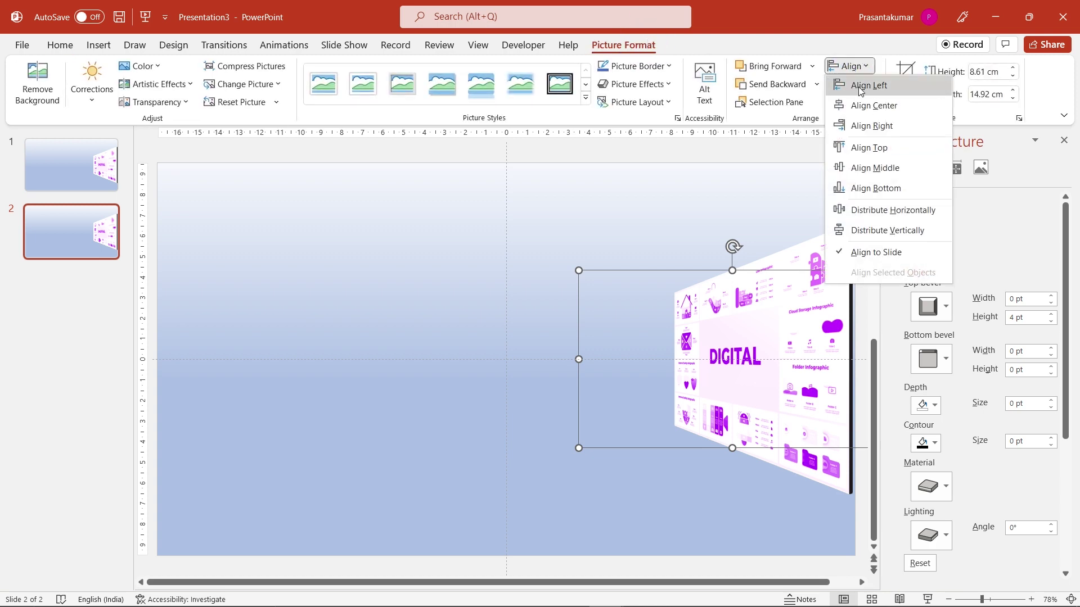
{"action": "left_click", "coordinate": [878, 111]}
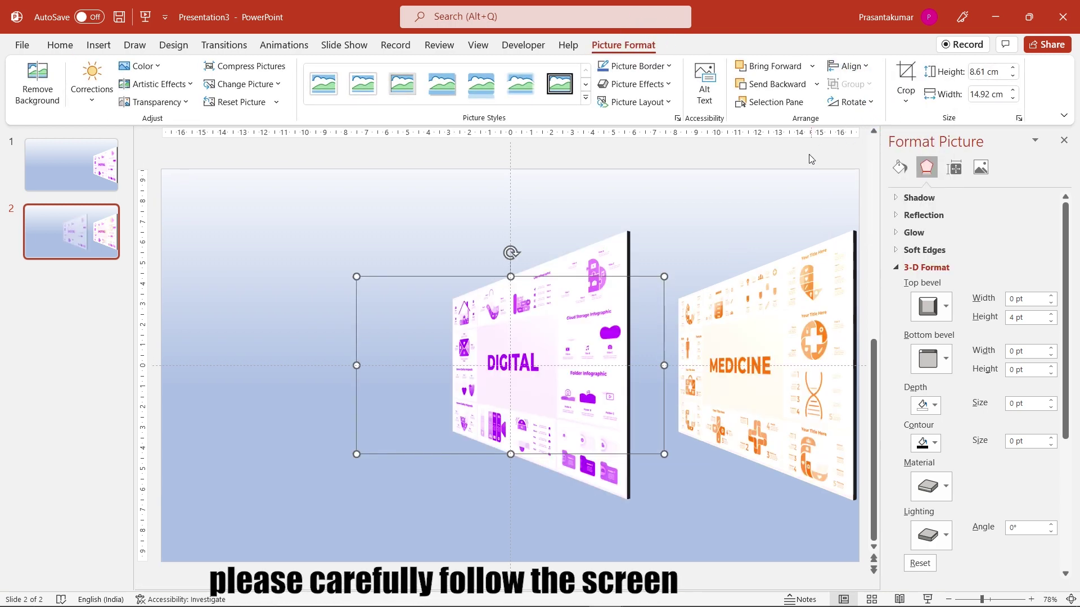
Set DIGITAL's 3-D rotation to No Rotation so it faces forward flat.
{"action": "scroll", "coordinate": [921, 273], "scroll_direction": "down", "scroll_amount": 5}
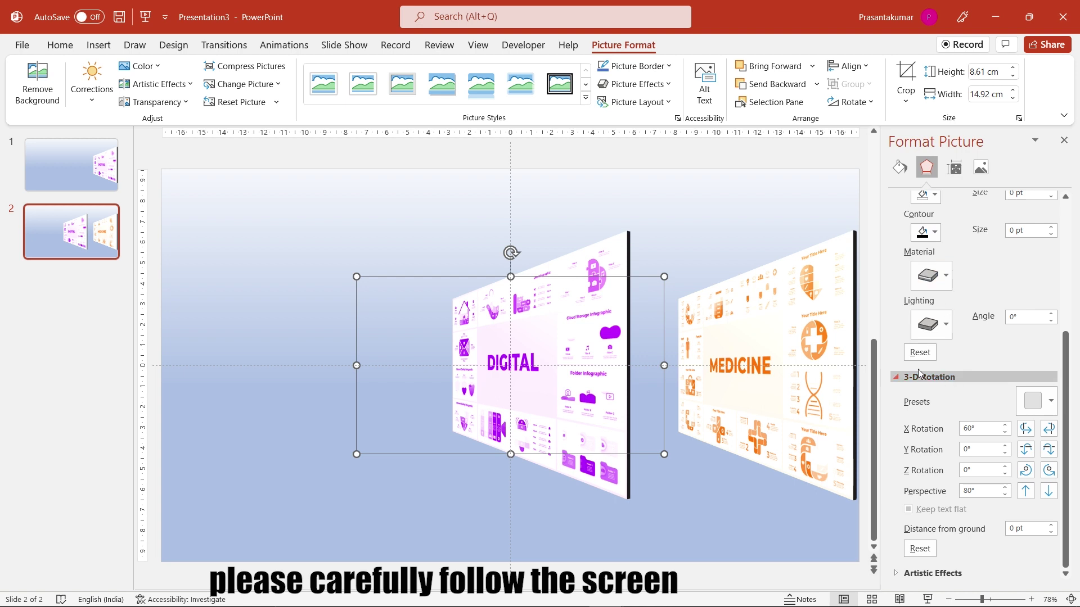
{"action": "left_click", "coordinate": [1032, 404]}
{"action": "left_click", "coordinate": [922, 268]}
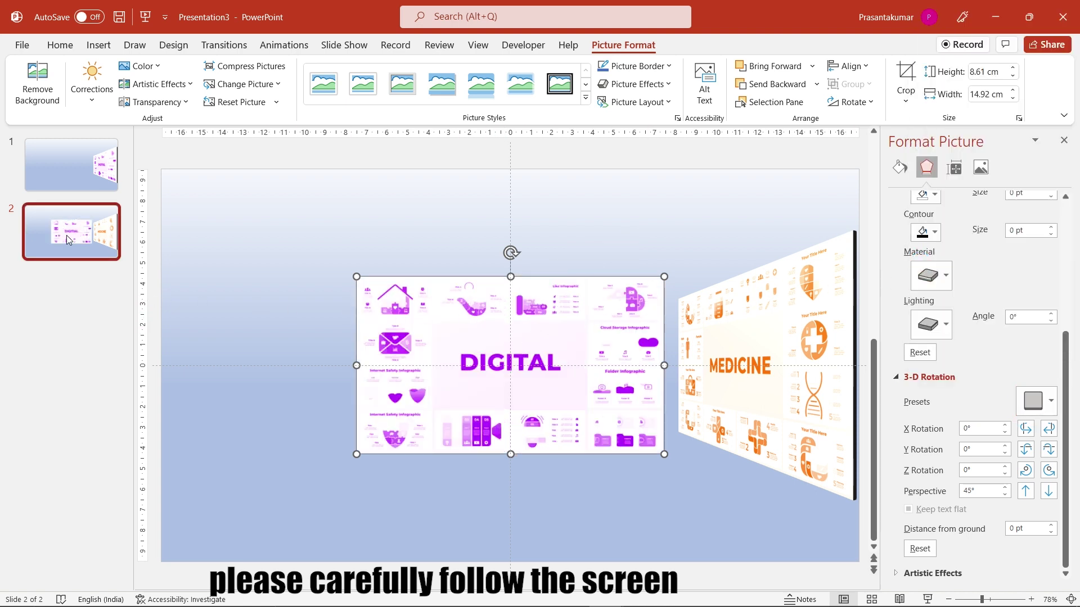
{"action": "left_click", "coordinate": [436, 336]}
{"action": "right_click", "coordinate": [438, 339]}
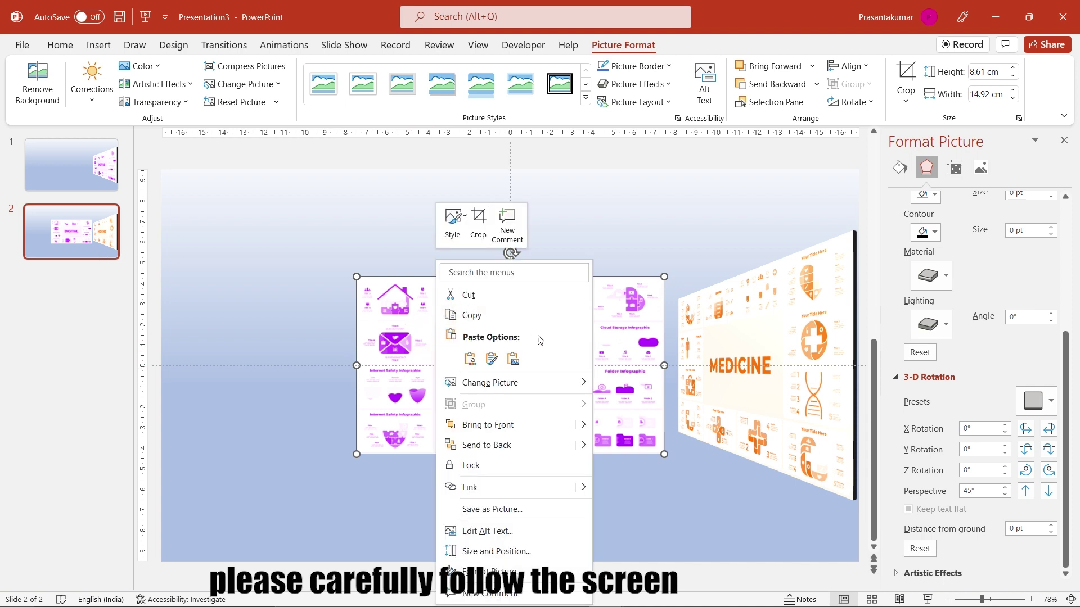
{"action": "key", "text": "Escape"}
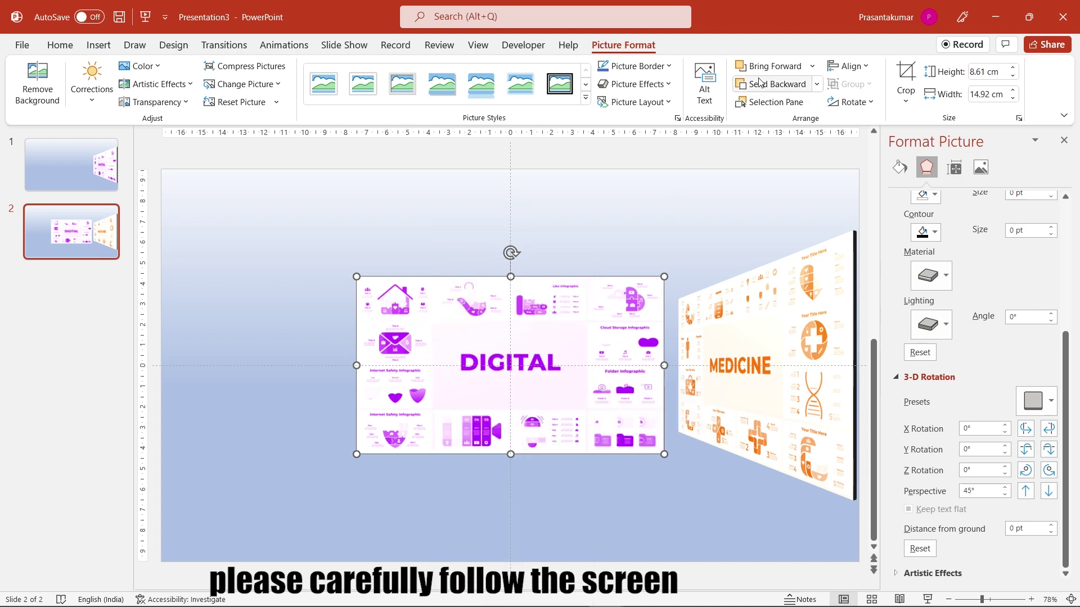
Duplicate slide 2 to create slide 3.
{"action": "right_click", "coordinate": [88, 241]}
{"action": "left_click", "coordinate": [152, 411]}
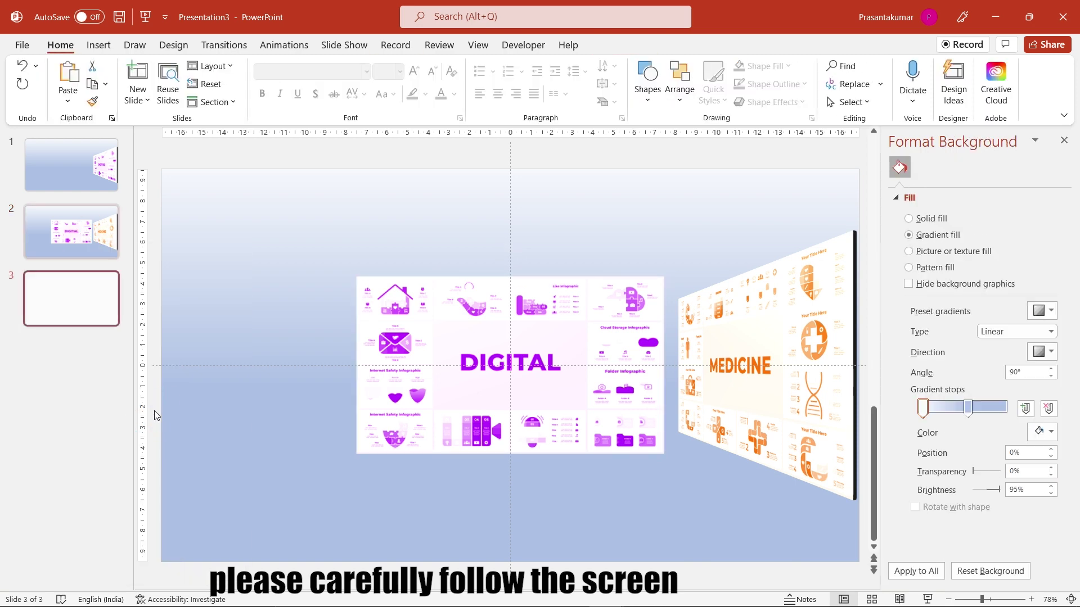
{"action": "left_click", "coordinate": [521, 361]}
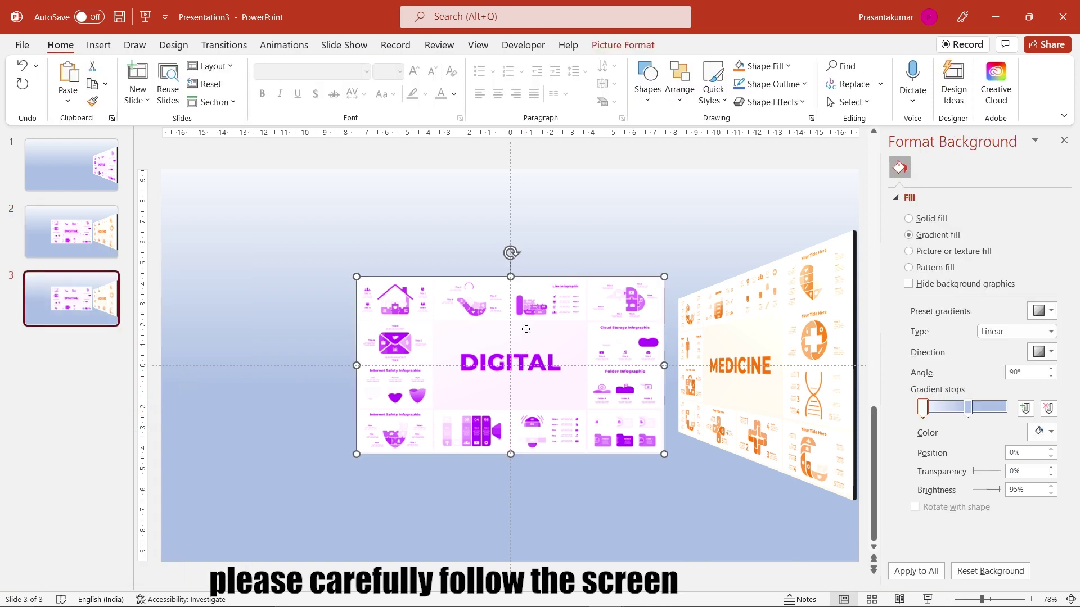
Tilt DIGITAL to 300° X rotation with 80° perspective and move it to the left edge.
{"action": "scroll", "coordinate": [969, 409], "scroll_direction": "down", "scroll_amount": 2}
{"action": "scroll", "coordinate": [969, 409], "scroll_direction": "down", "scroll_amount": 3}
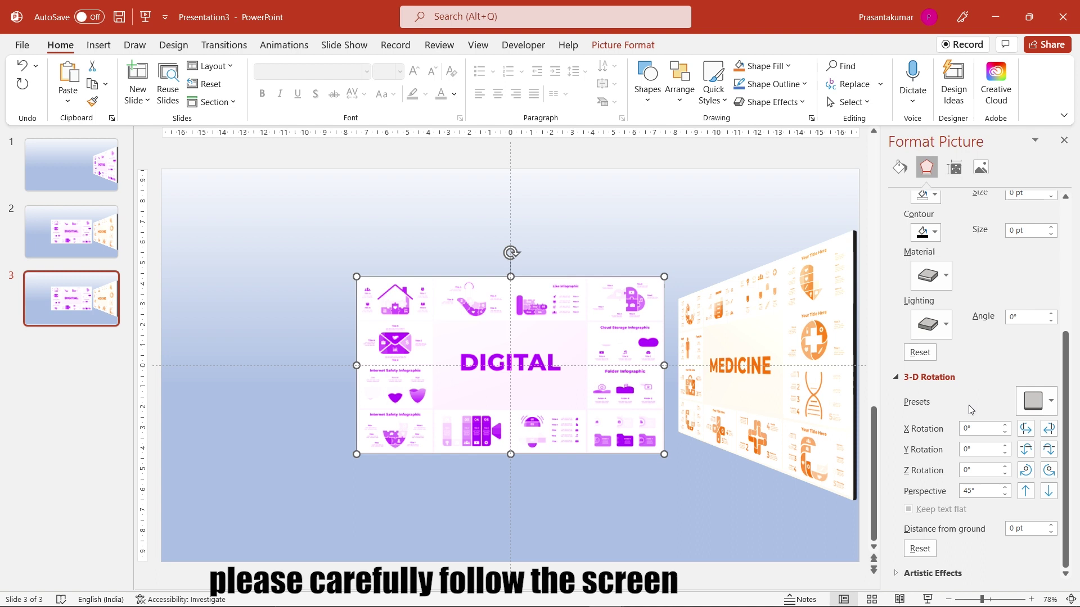
{"action": "left_click", "coordinate": [1054, 405]}
{"action": "left_click", "coordinate": [943, 338]}
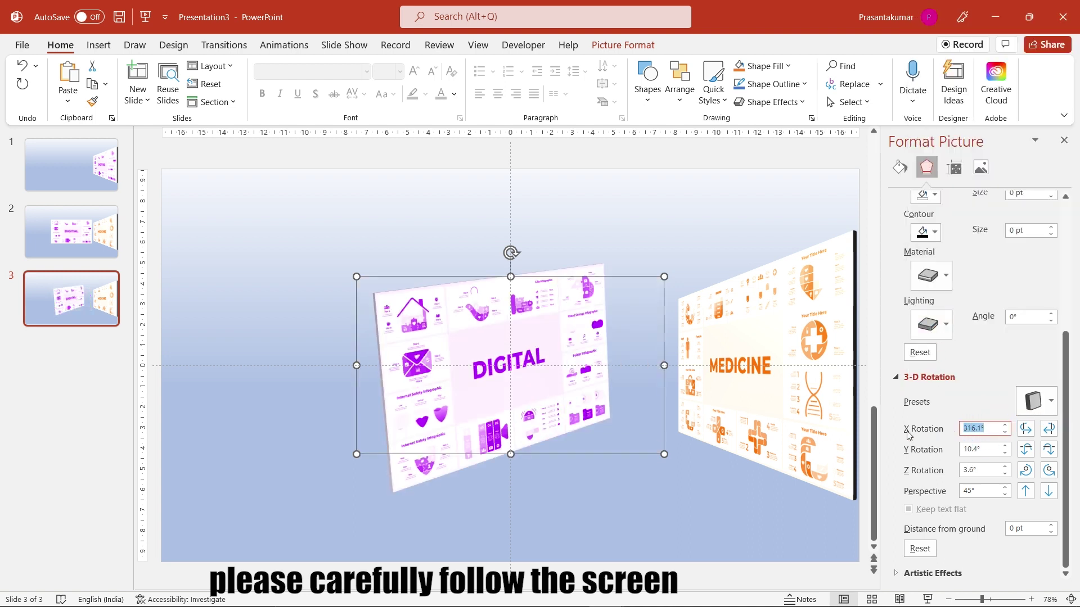
{"action": "type", "text": "300"}
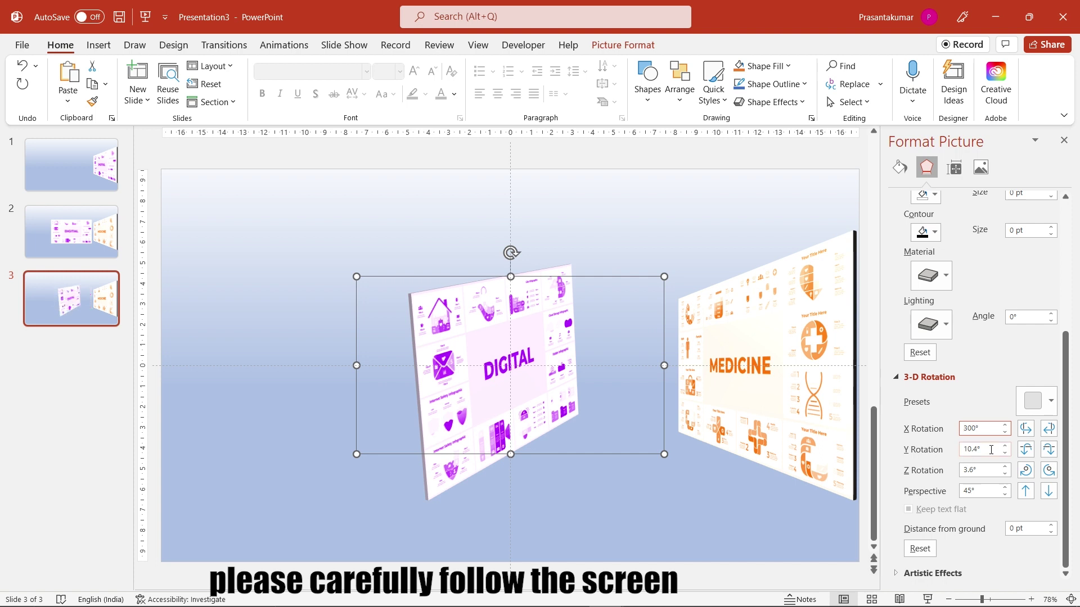
{"action": "double_click", "coordinate": [991, 450]}
{"action": "type", "text": "00"}
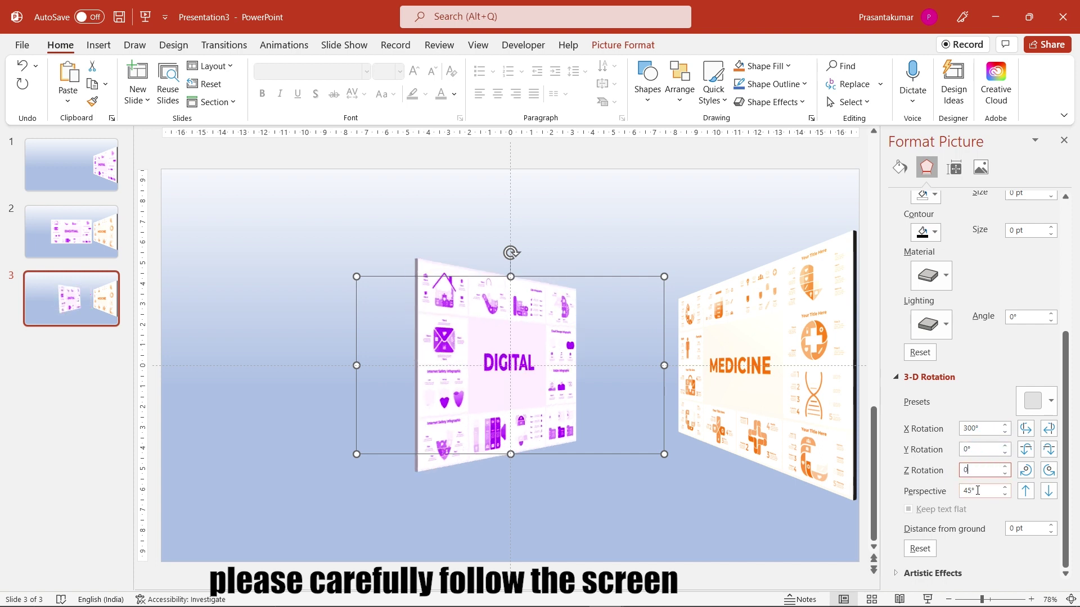
{"action": "type", "text": "80"}
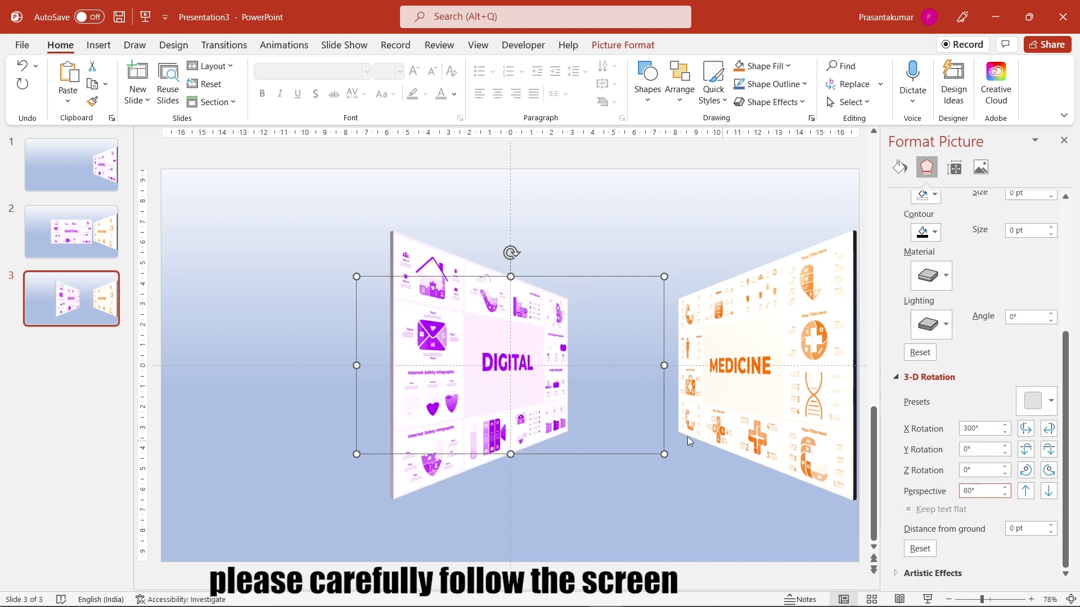
{"action": "left_click_drag", "start_coordinate": [484, 392], "coordinate": [261, 401]}
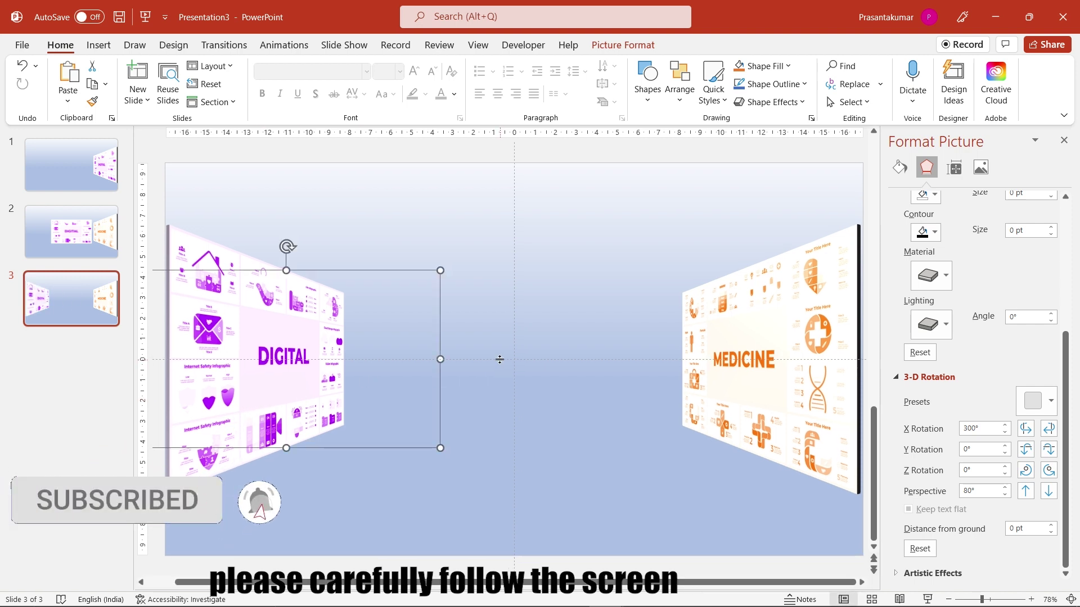
{"action": "left_click_drag", "start_coordinate": [502, 359], "coordinate": [500, 294]}
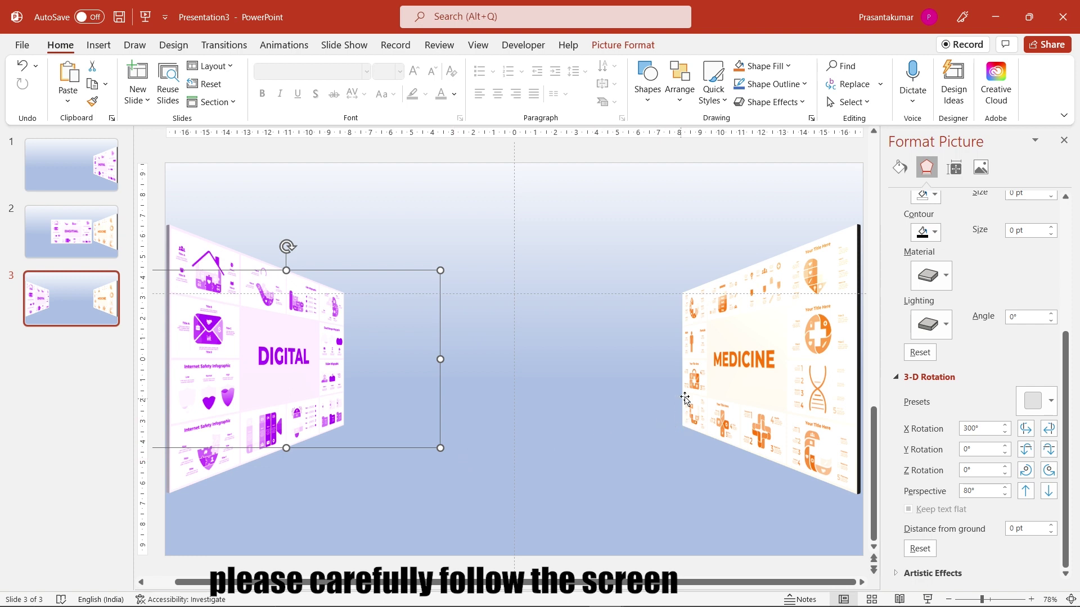
Centre MEDICINE horizontally, remove its 3-D tilt, and bring it to the front.
{"action": "left_click", "coordinate": [783, 337]}
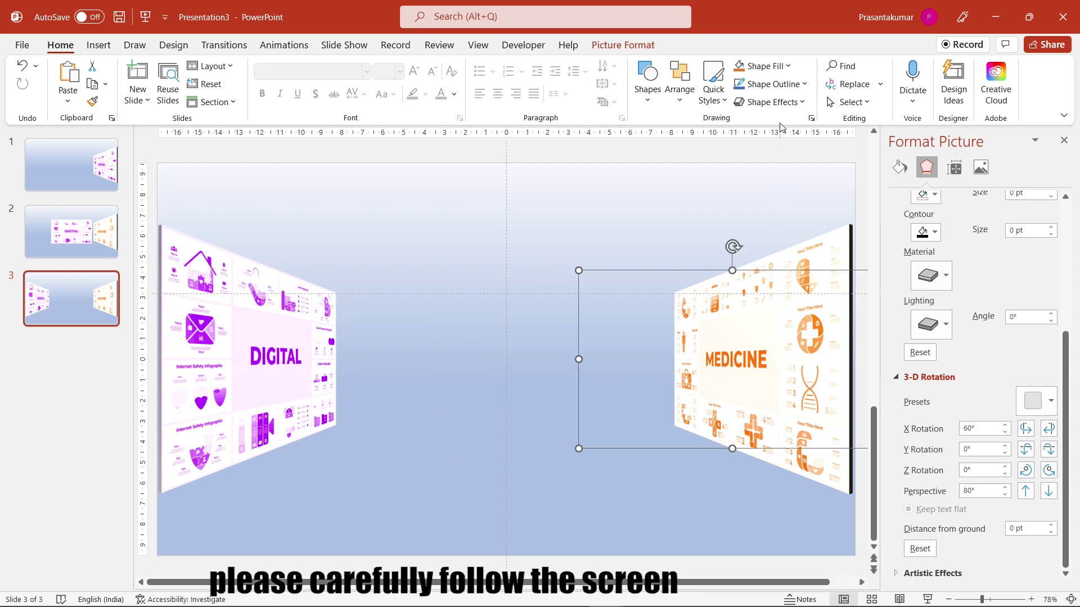
{"action": "left_click", "coordinate": [645, 44]}
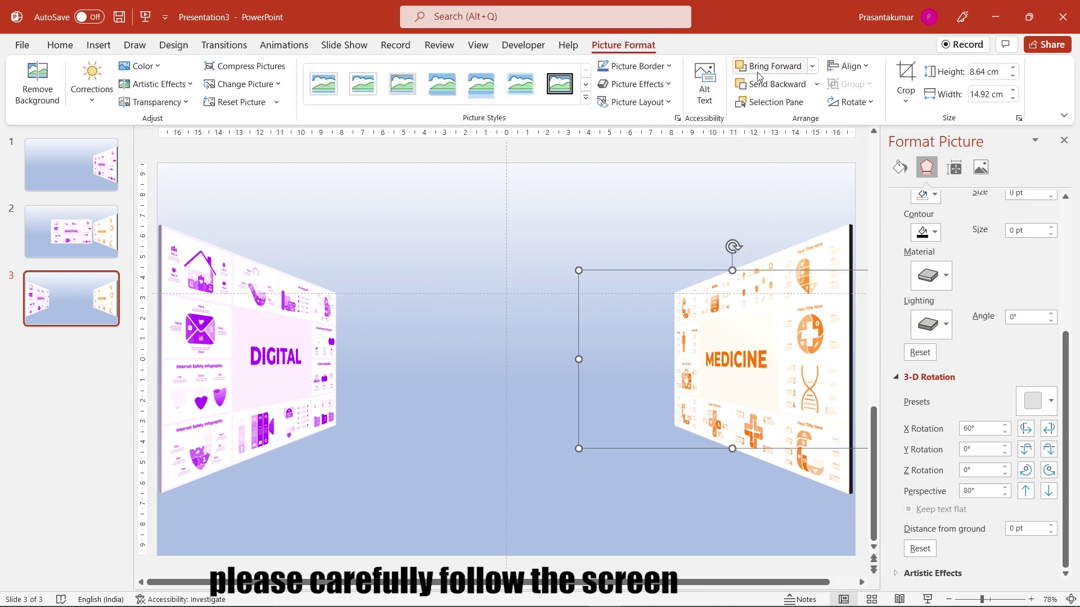
{"action": "left_click", "coordinate": [851, 67]}
{"action": "left_click", "coordinate": [862, 106]}
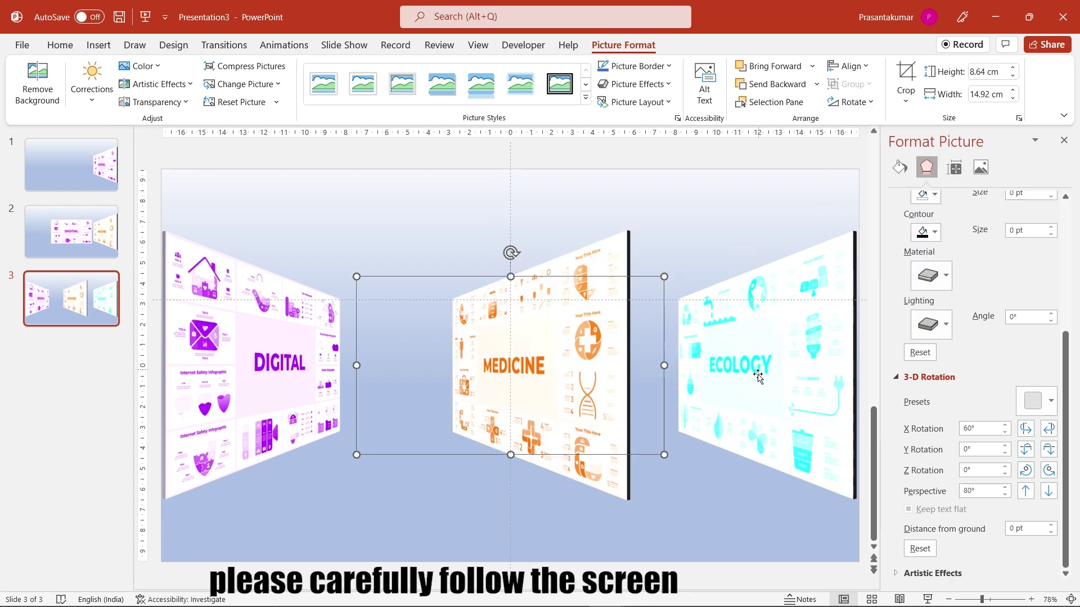
{"action": "left_click", "coordinate": [1024, 411]}
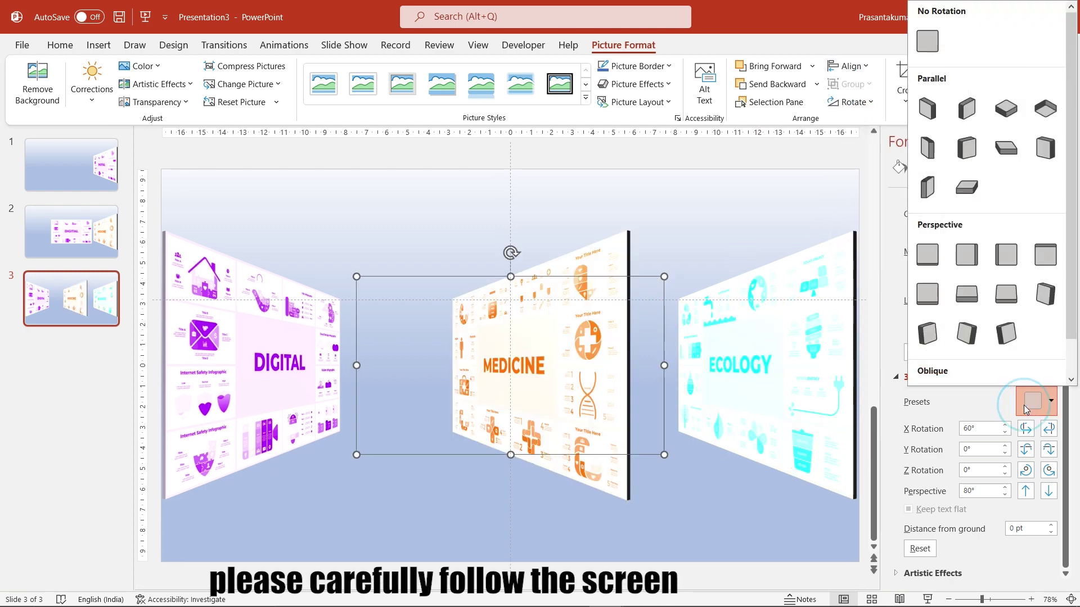
{"action": "left_click", "coordinate": [923, 259]}
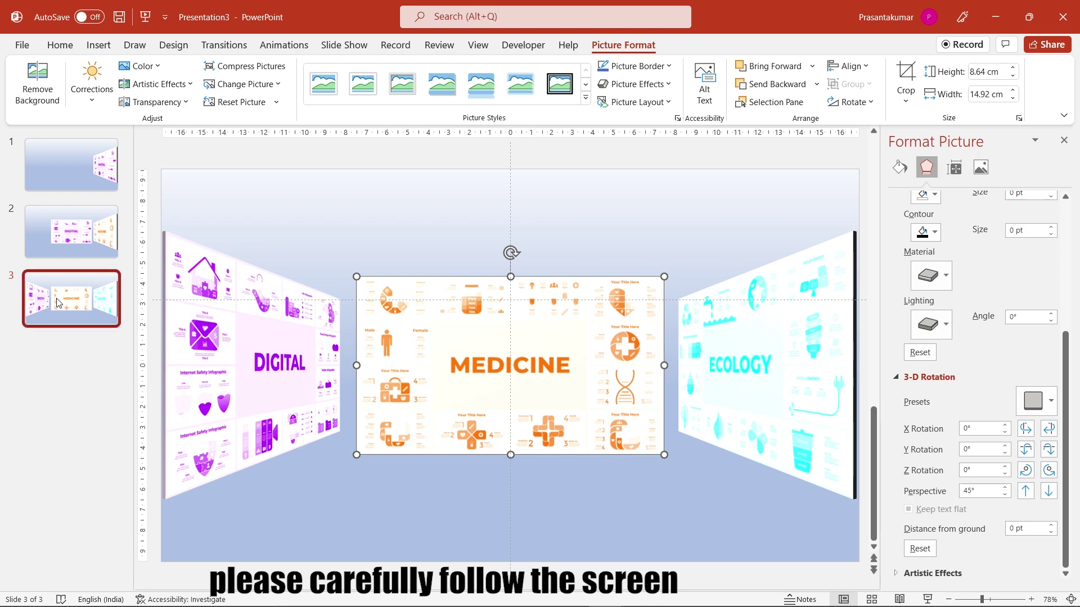
{"action": "right_click", "coordinate": [495, 329]}
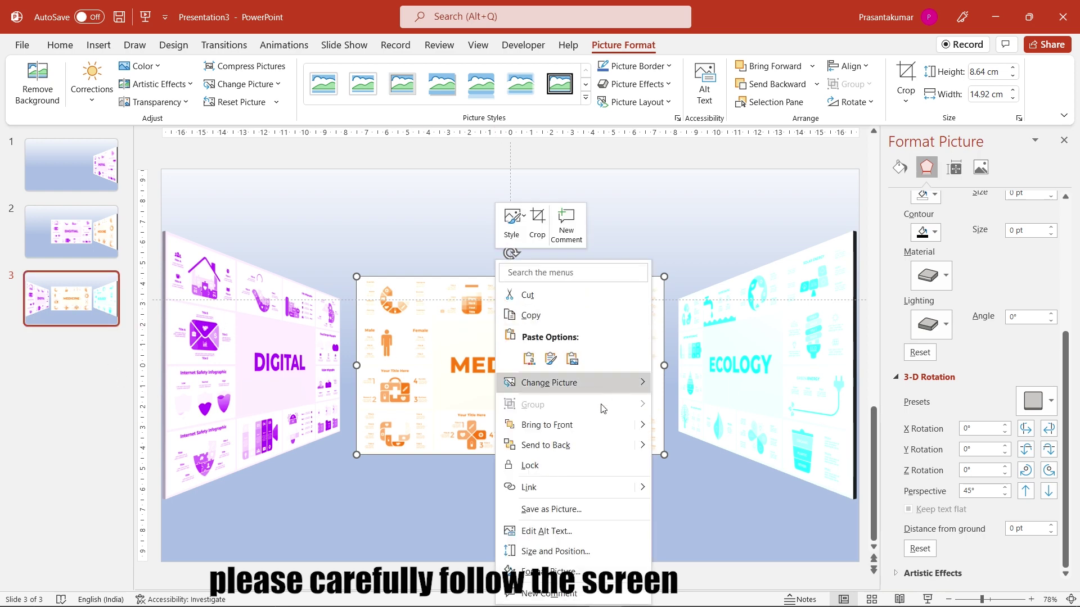
{"action": "left_click", "coordinate": [565, 435]}
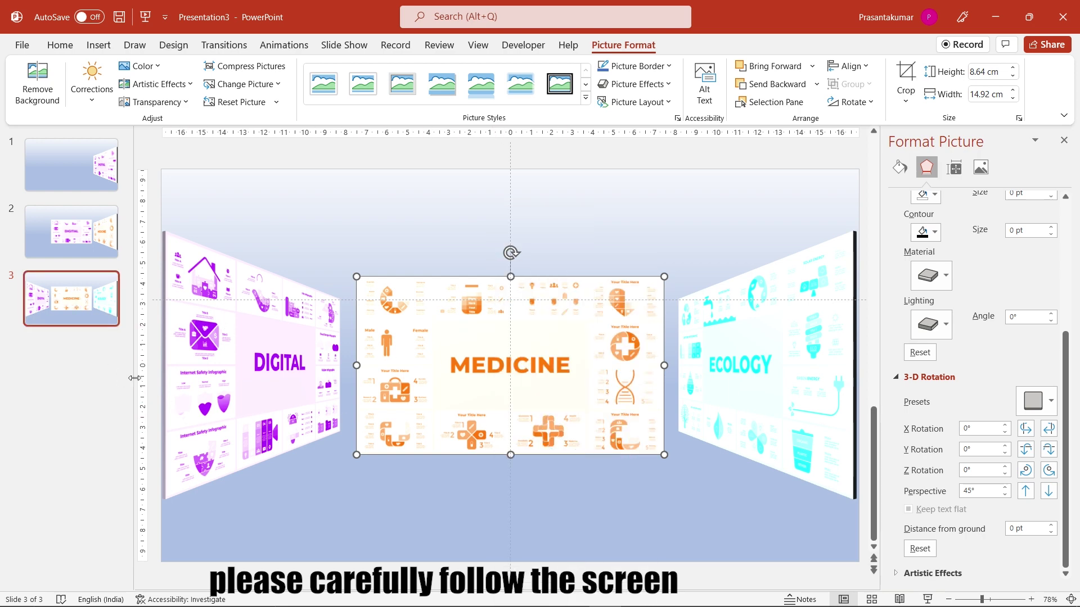
Duplicate slide 3 to create slide 4.
{"action": "right_click", "coordinate": [82, 300]}
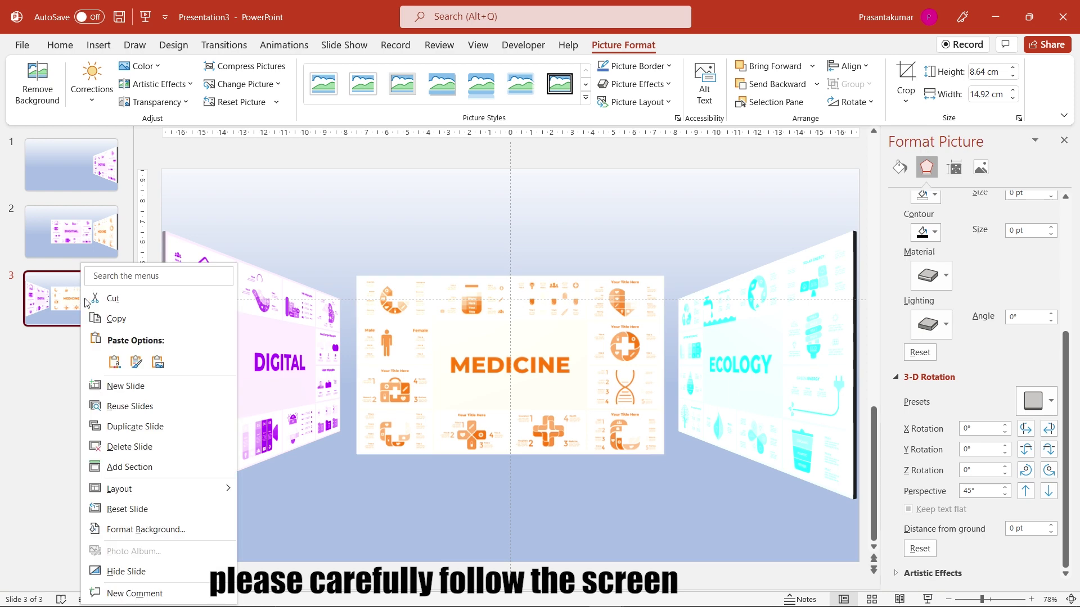
{"action": "left_click", "coordinate": [135, 427]}
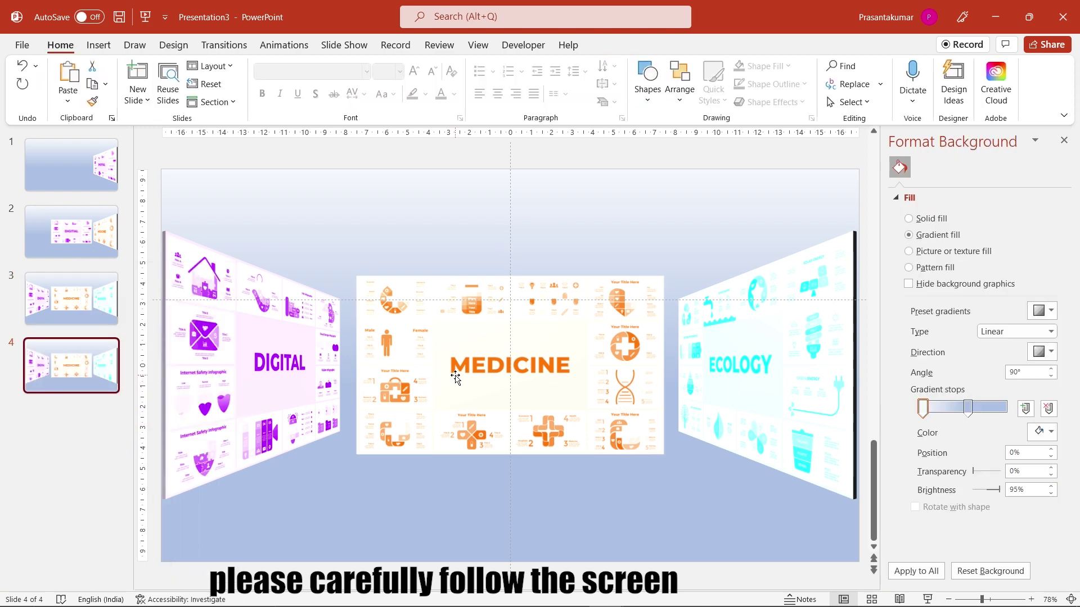
{"action": "left_click", "coordinate": [456, 378]}
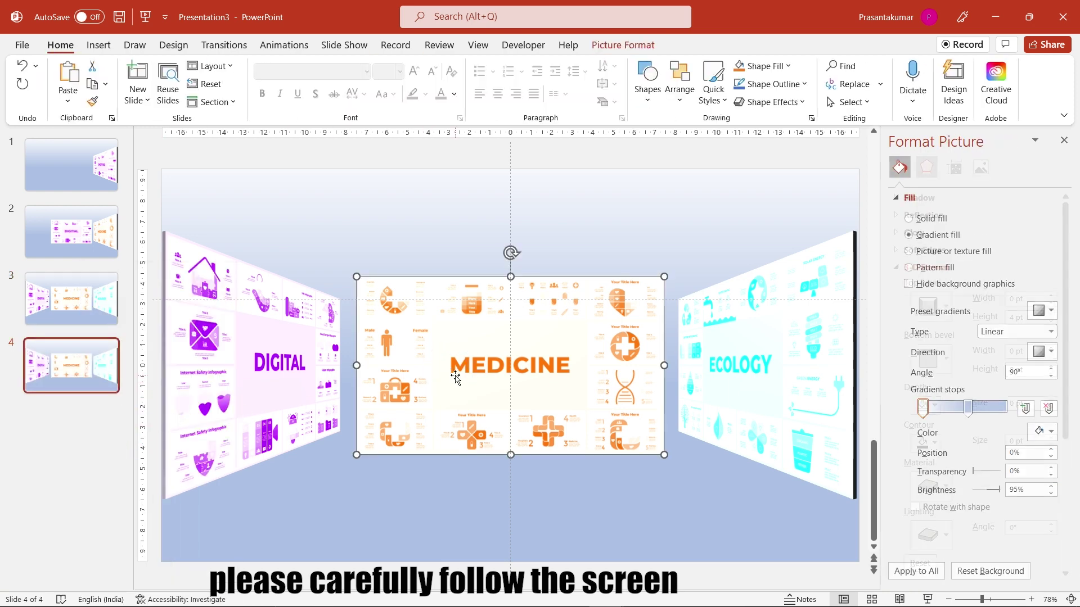
Set MEDICINE's horizontal position to -1.59 cm, matching the DIGITAL picture beneath it.
{"action": "scroll", "coordinate": [909, 363], "scroll_direction": "down", "scroll_amount": 3}
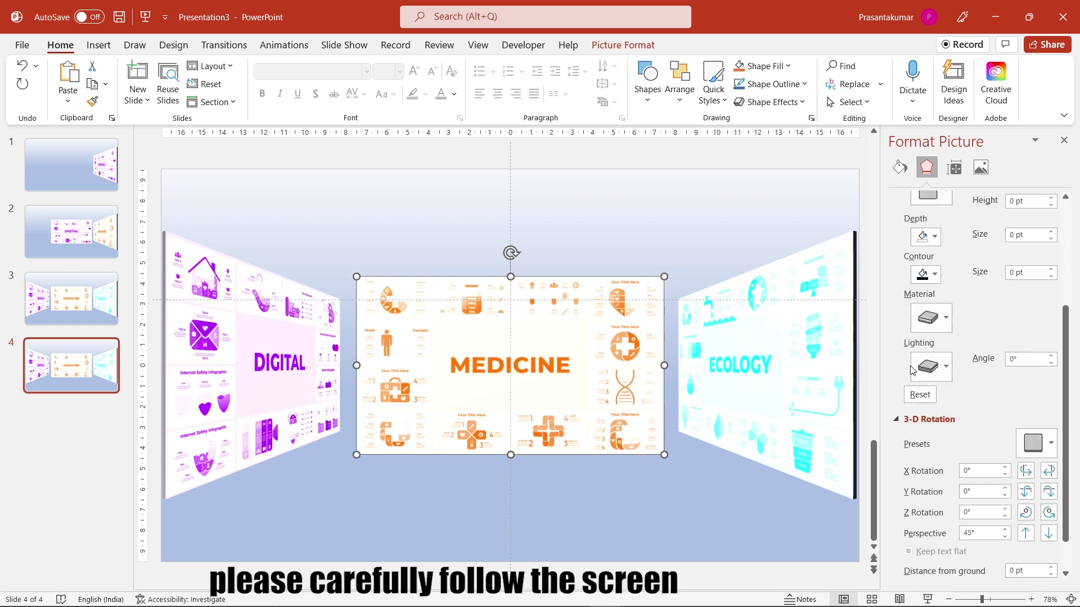
{"action": "scroll", "coordinate": [909, 363], "scroll_direction": "down", "scroll_amount": 2}
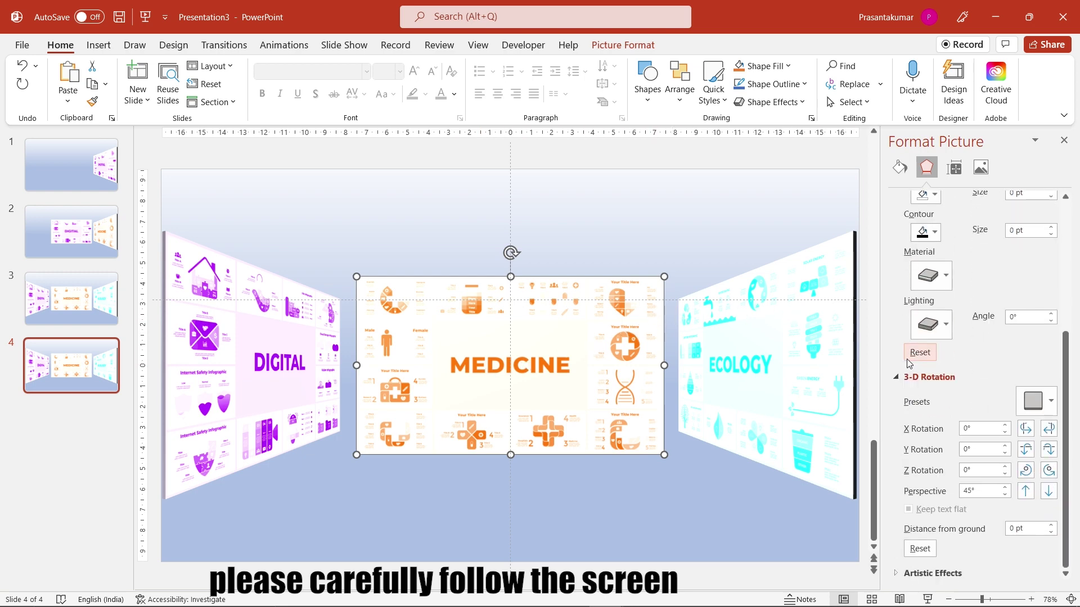
{"action": "left_click", "coordinate": [955, 167]}
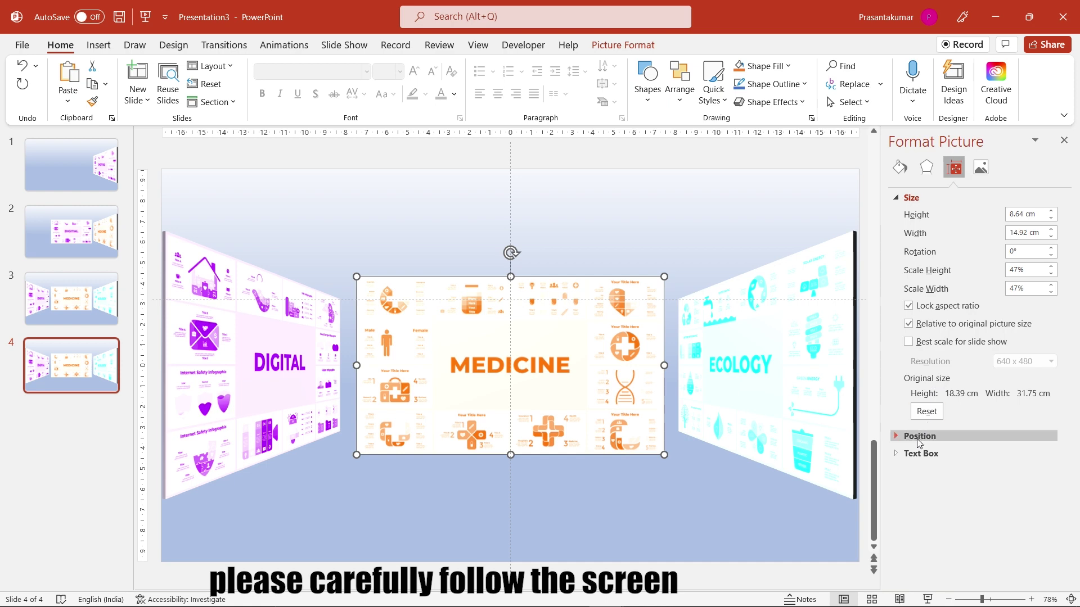
{"action": "left_click", "coordinate": [920, 437]}
{"action": "left_click", "coordinate": [335, 396]}
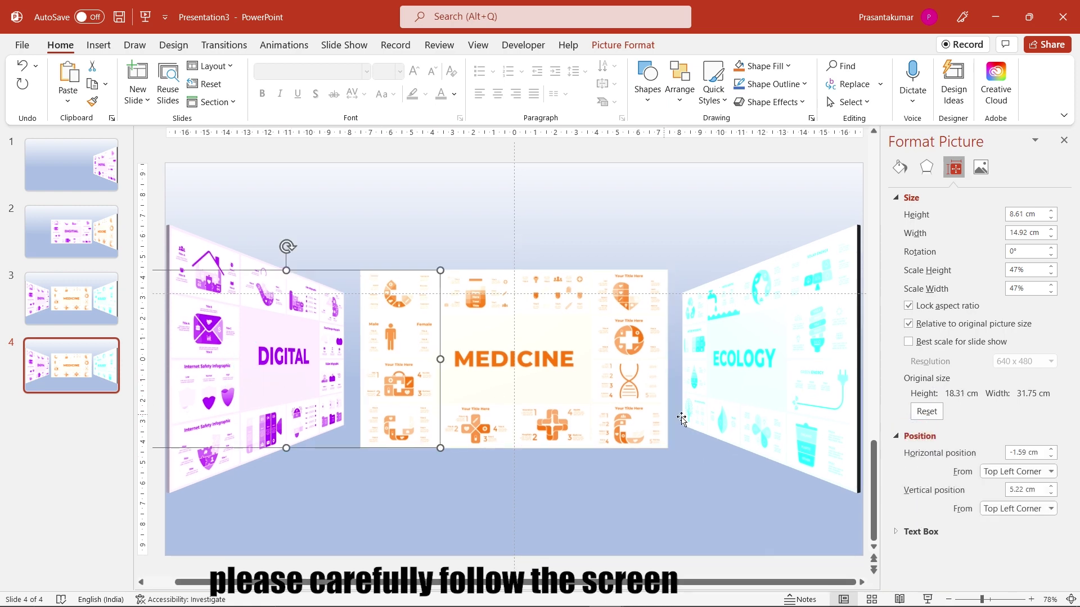
{"action": "left_click", "coordinate": [589, 364]}
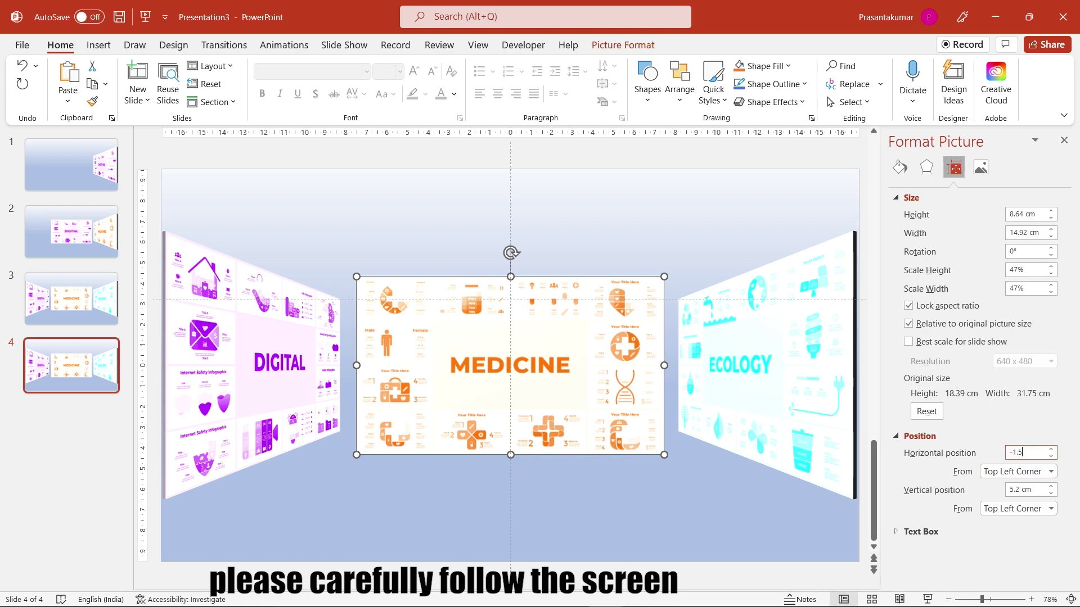
{"action": "type", "text": "9"}
{"action": "key", "text": "Return"}
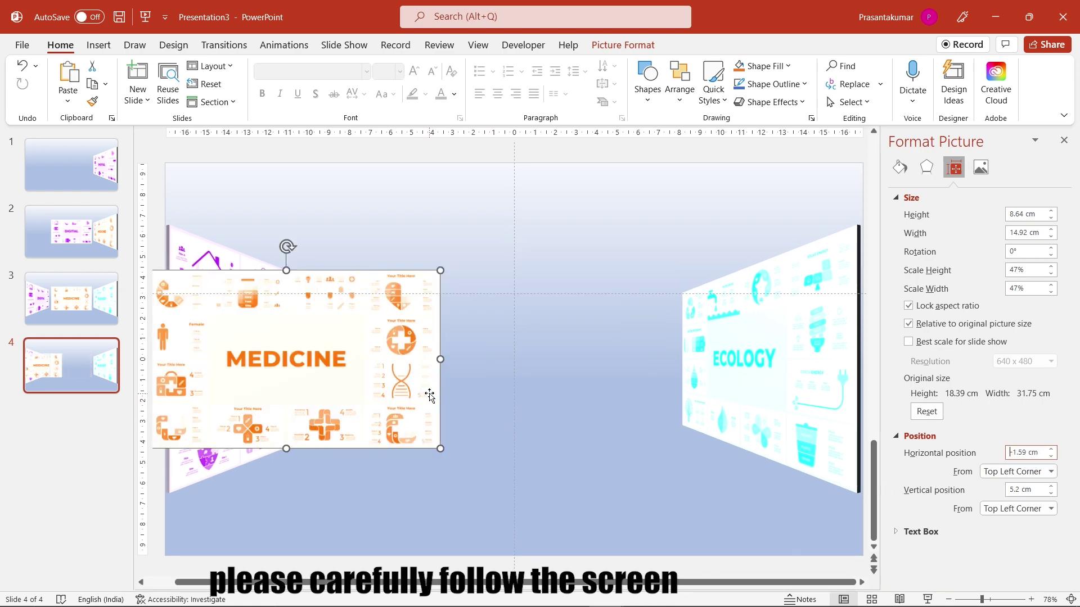
{"action": "left_click", "coordinate": [410, 482]}
{"action": "left_click", "coordinate": [210, 475]}
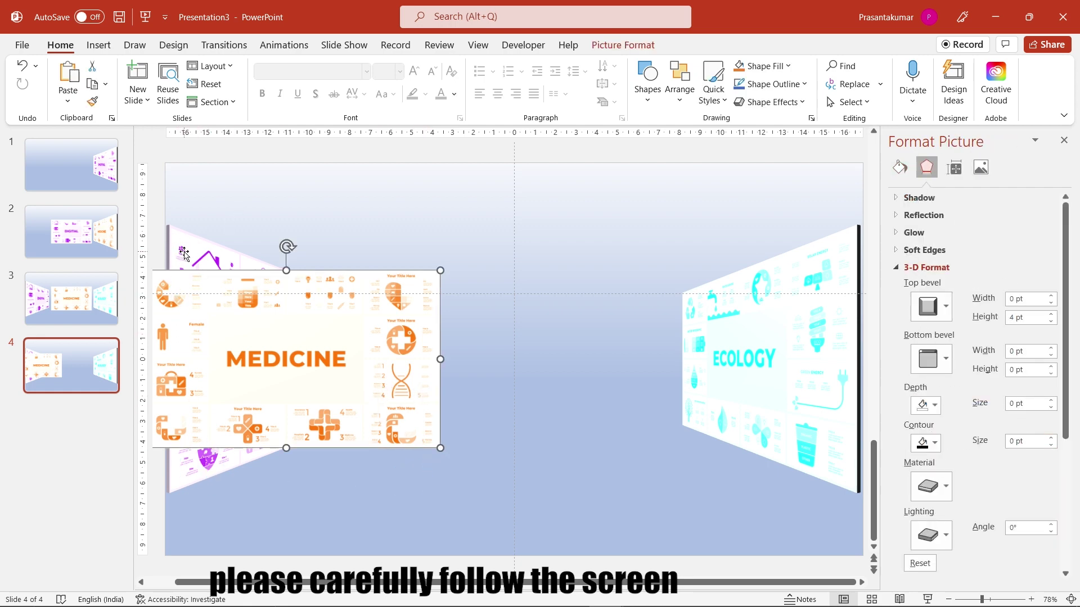
Format-paint the angled 3-D look onto MEDICINE and centre ECOLOGY horizontally.
{"action": "left_click", "coordinate": [96, 102]}
{"action": "left_click", "coordinate": [263, 339]}
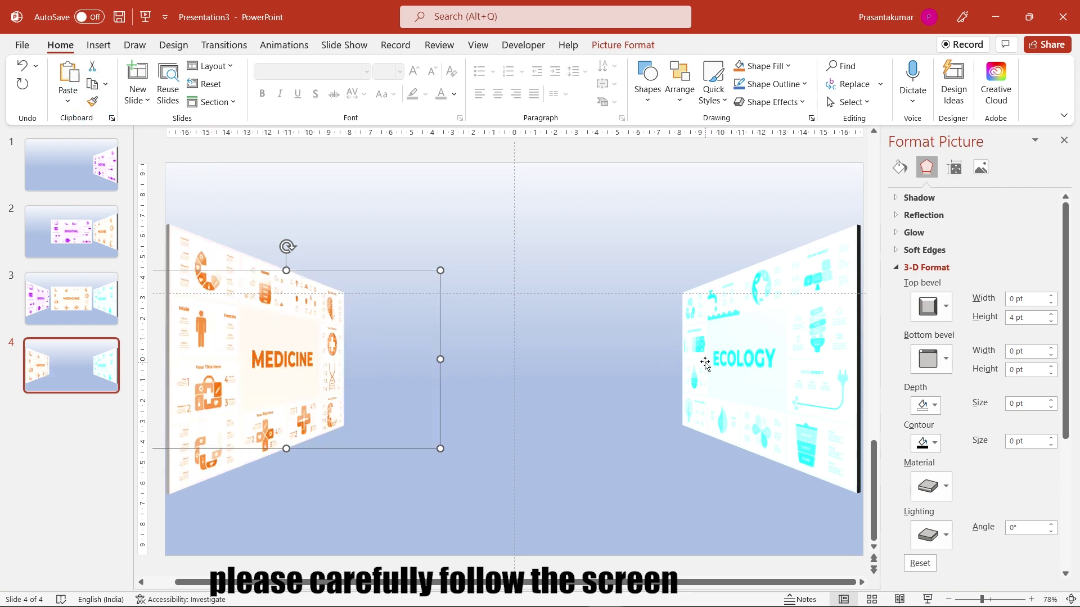
{"action": "left_click", "coordinate": [743, 368]}
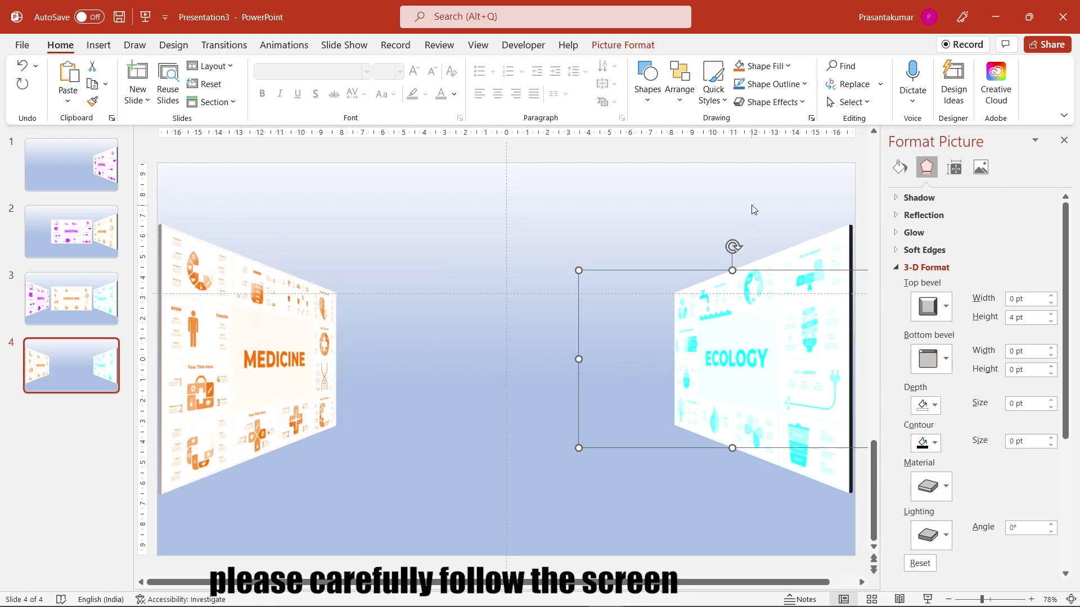
{"action": "left_click", "coordinate": [627, 46]}
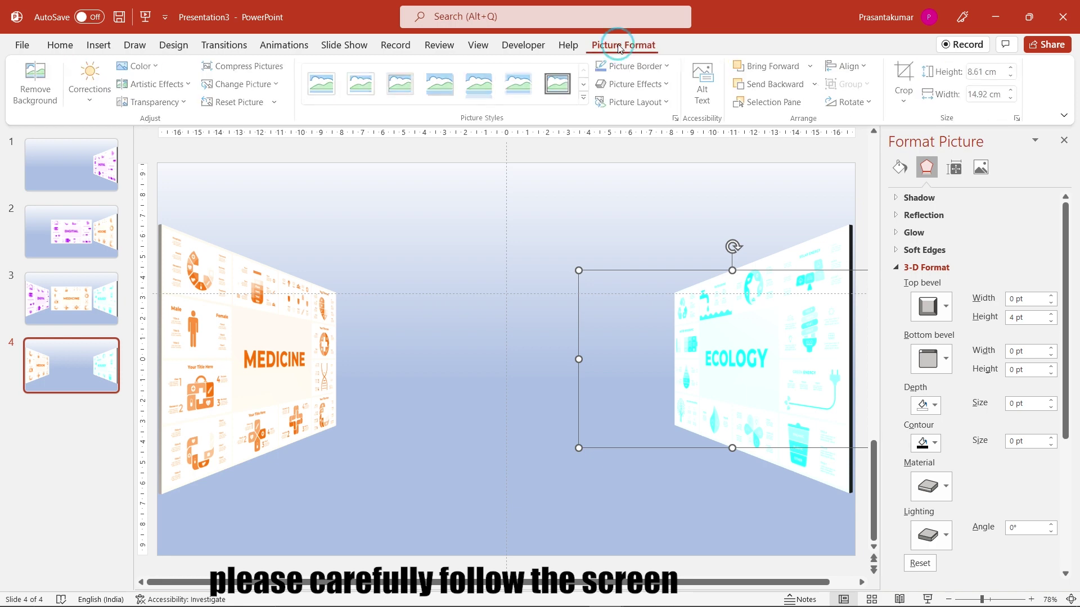
{"action": "left_click", "coordinate": [847, 66]}
{"action": "left_click", "coordinate": [873, 106]}
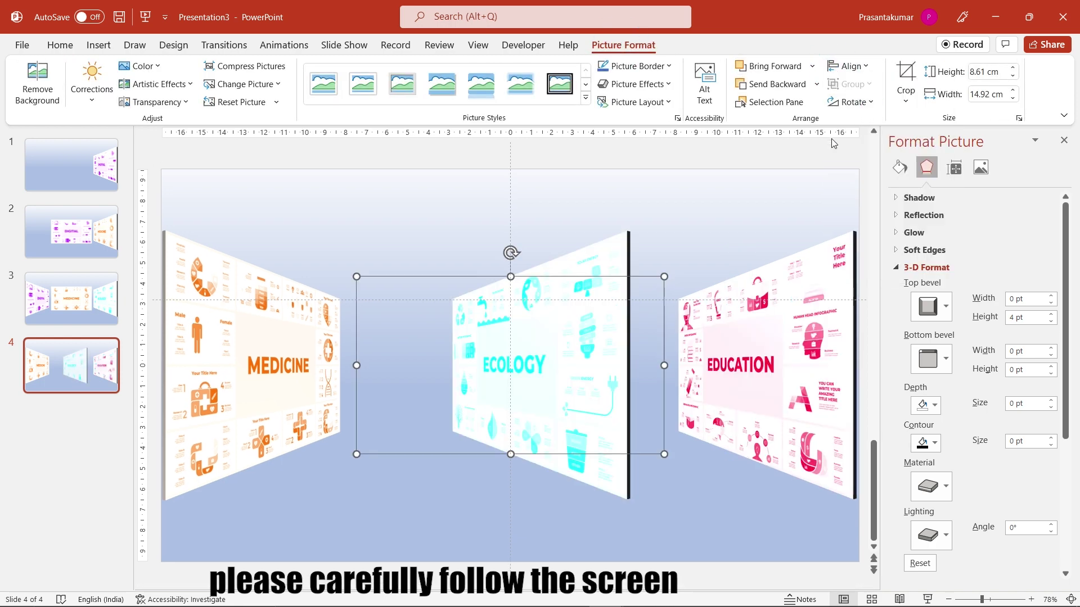
Paint slide 3's flat MEDICINE formatting onto ECOLOGY and bring it to the front.
{"action": "left_click", "coordinate": [86, 298]}
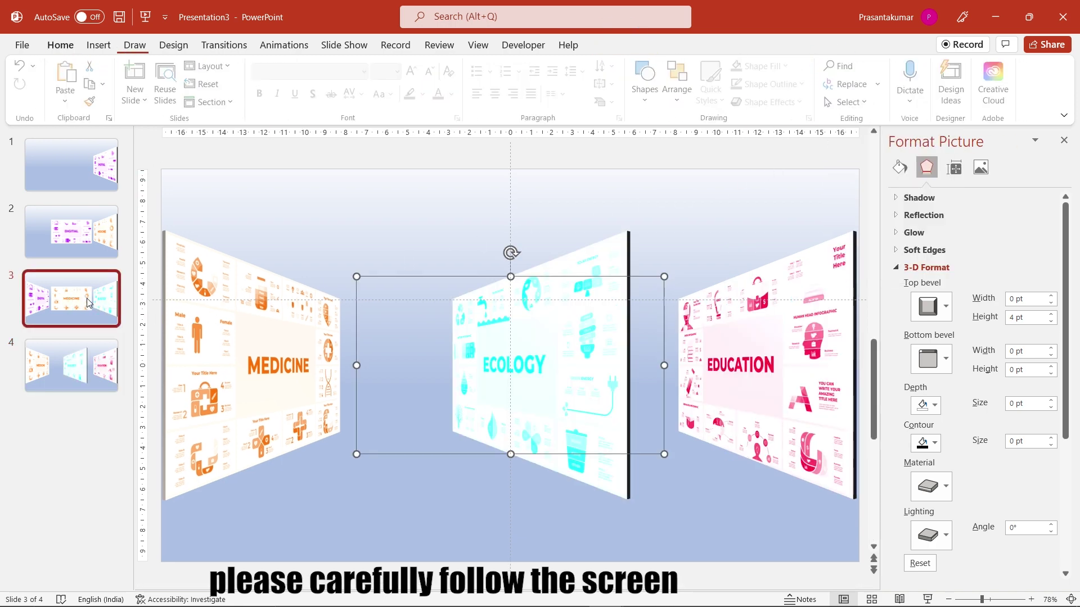
{"action": "left_click", "coordinate": [412, 337]}
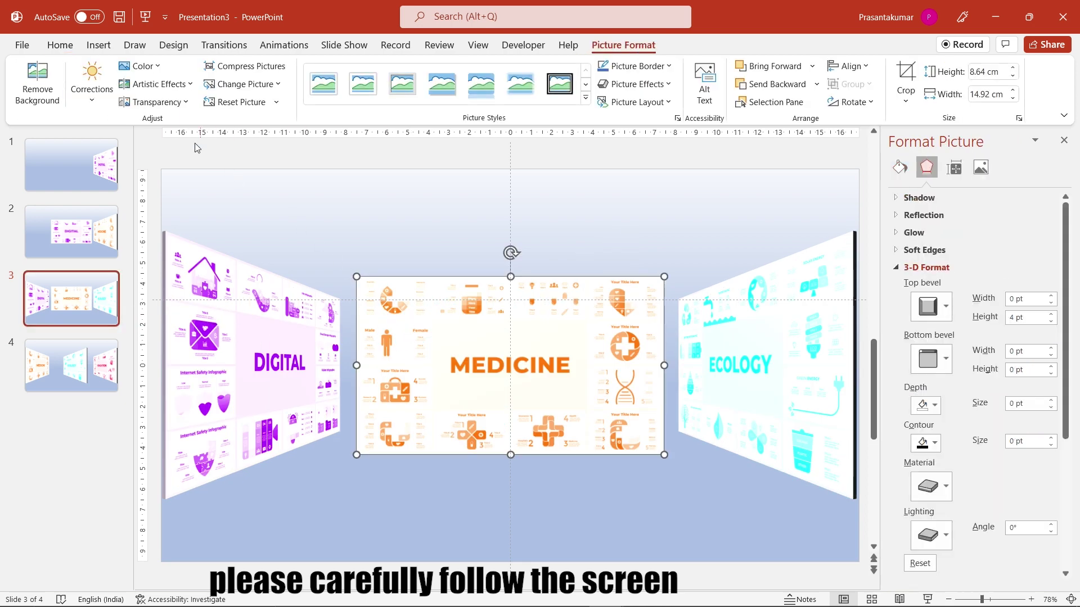
{"action": "left_click", "coordinate": [60, 45]}
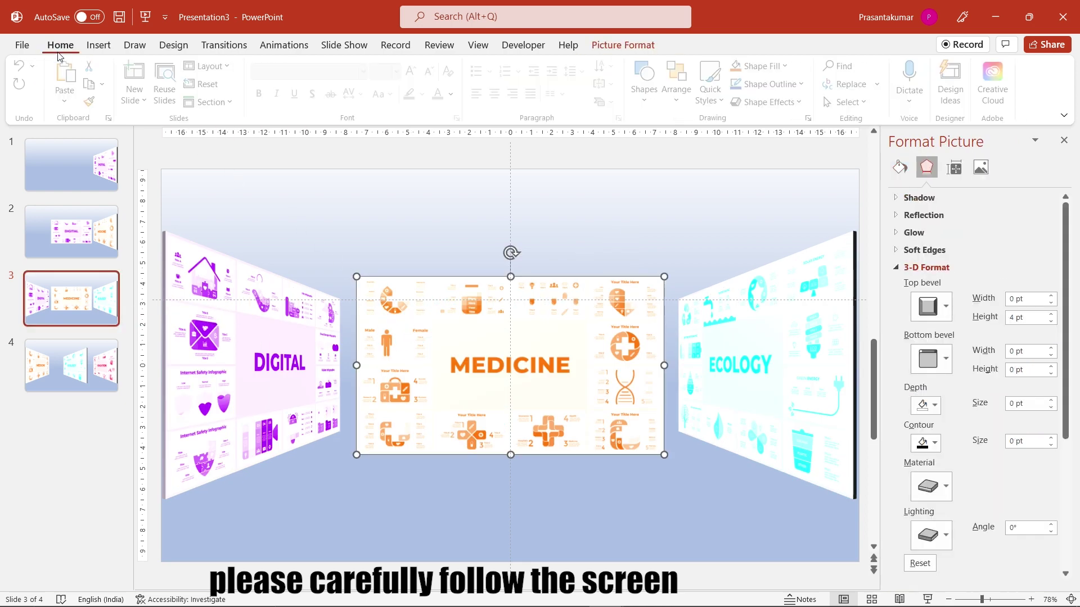
{"action": "left_click", "coordinate": [93, 102]}
{"action": "left_click", "coordinate": [84, 360]}
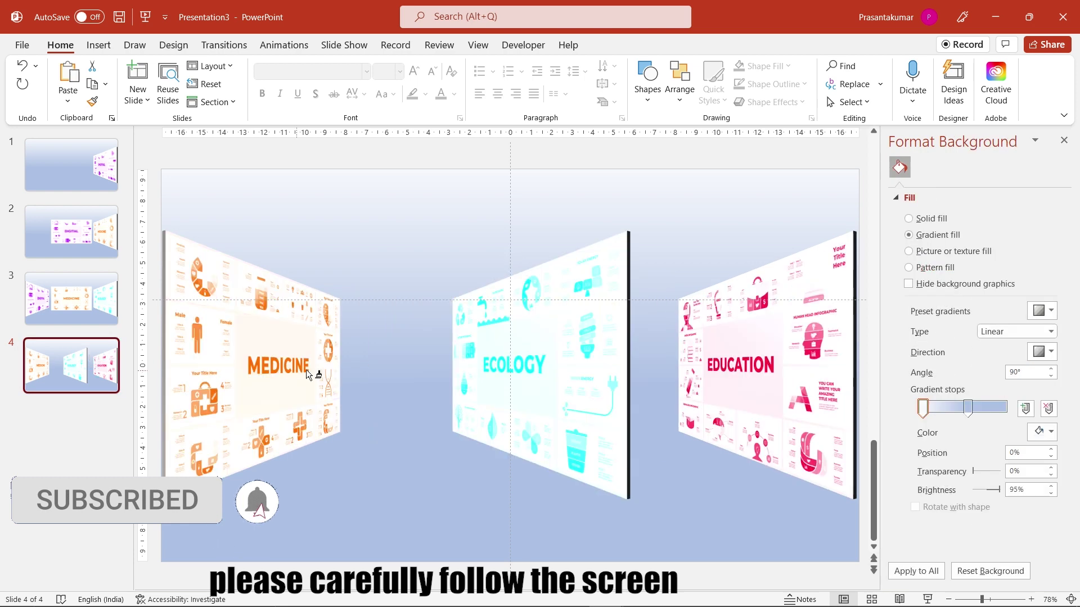
{"action": "left_click", "coordinate": [539, 359]}
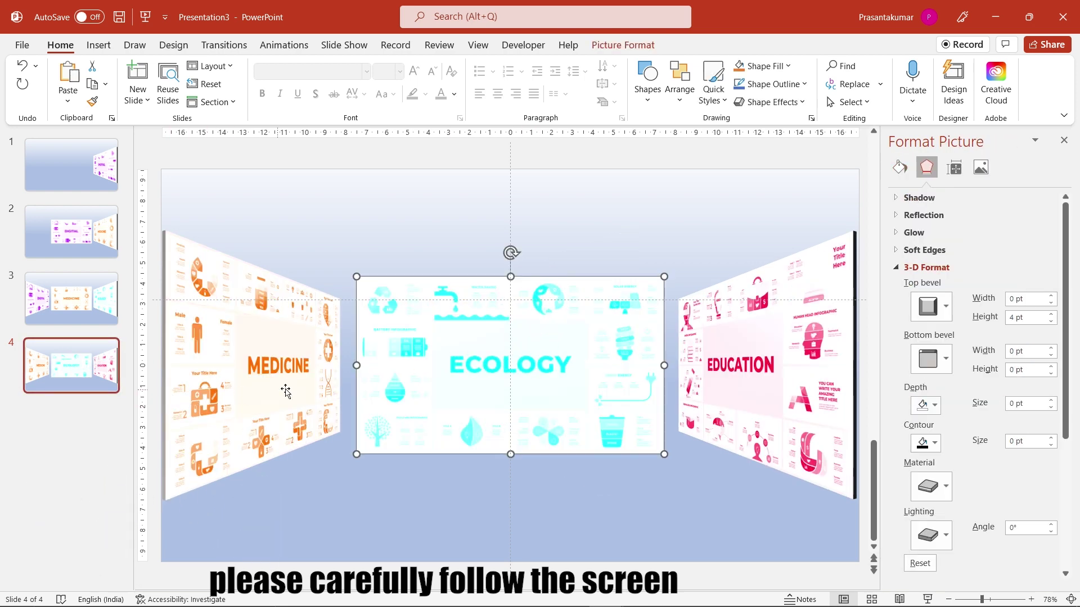
{"action": "right_click", "coordinate": [423, 347]}
{"action": "left_click", "coordinate": [469, 176]}
Duplicate slide 4 and move ECOLOGY to the left wall at horizontal position -1.59 cm.
{"action": "right_click", "coordinate": [43, 363]}
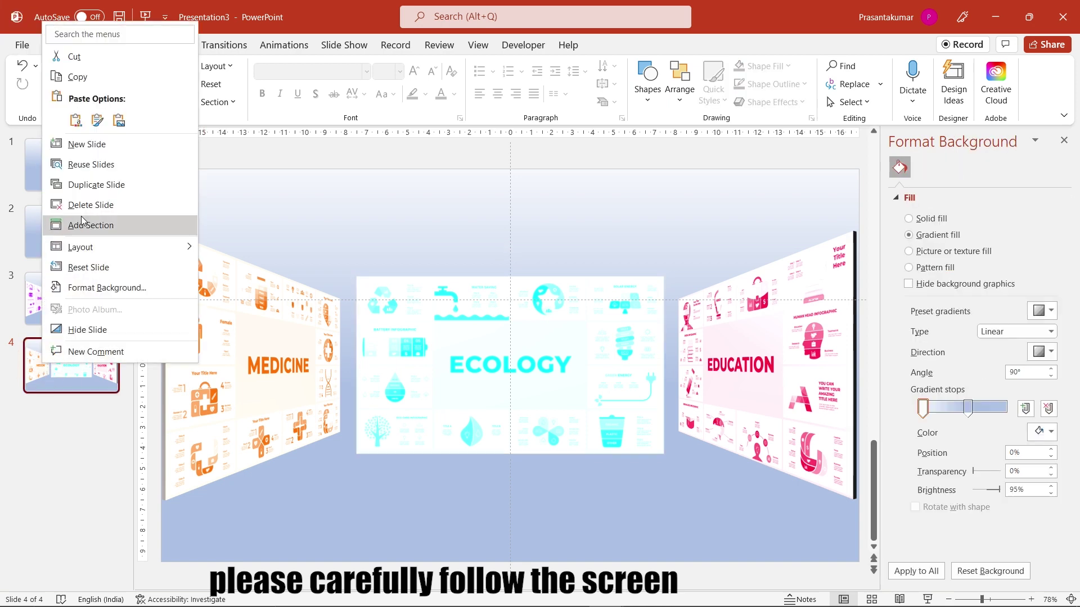
{"action": "left_click", "coordinate": [89, 186]}
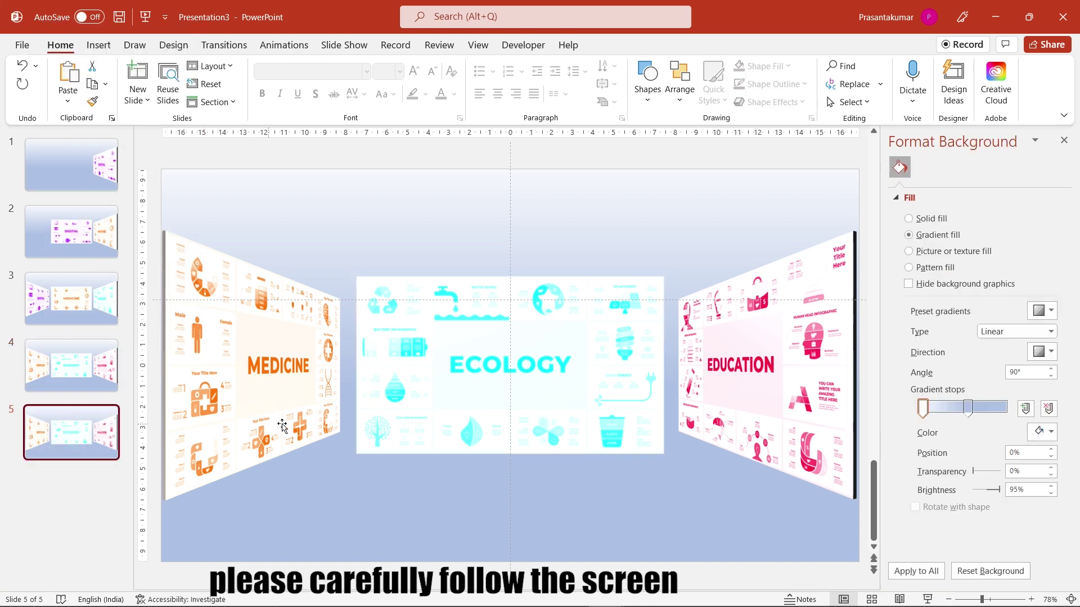
{"action": "left_click", "coordinate": [431, 401]}
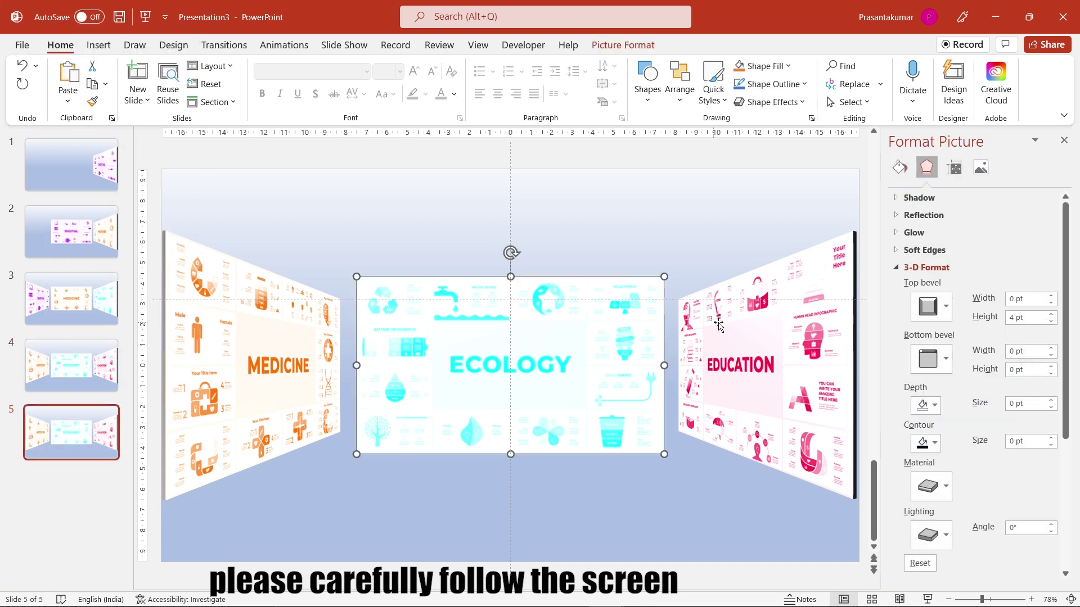
{"action": "left_click", "coordinate": [954, 168]}
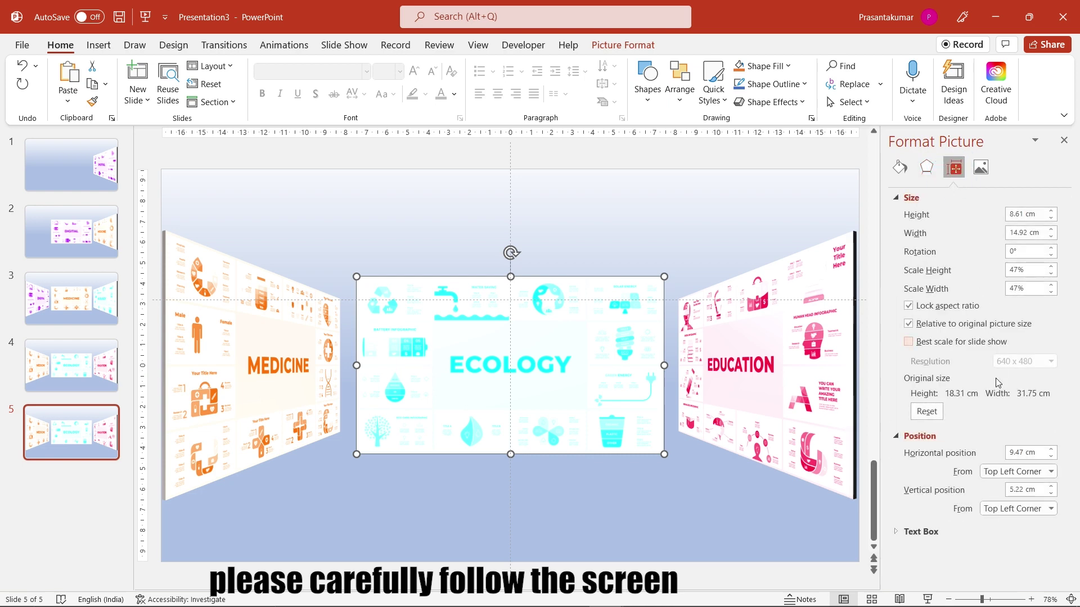
{"action": "left_click", "coordinate": [1043, 453]}
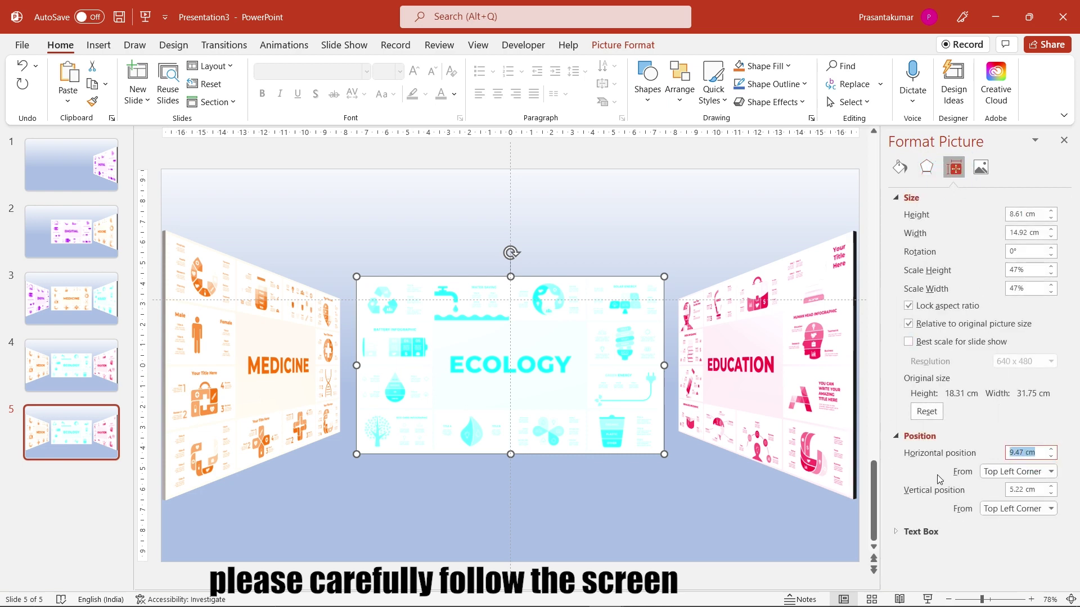
{"action": "type", "text": "-1.59"}
{"action": "key", "text": "Return"}
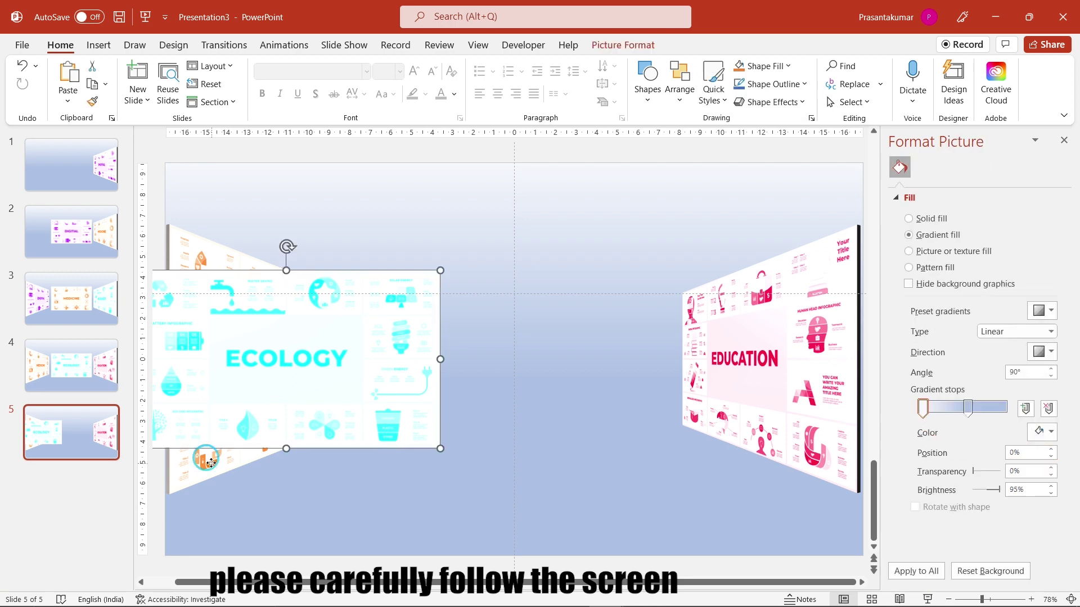
Align the EDUCATION picture to the centre of slide 5 and check the result.
{"action": "left_click", "coordinate": [726, 360]}
{"action": "left_click", "coordinate": [623, 45]}
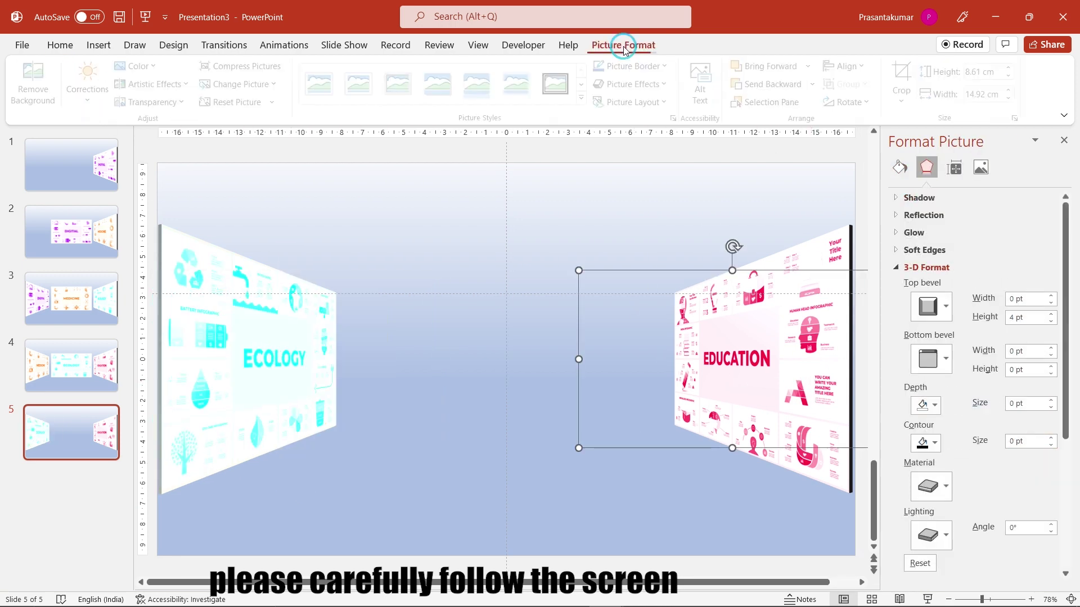
{"action": "left_click", "coordinate": [848, 66]}
{"action": "left_click", "coordinate": [860, 104]}
{"action": "left_click", "coordinate": [104, 375]}
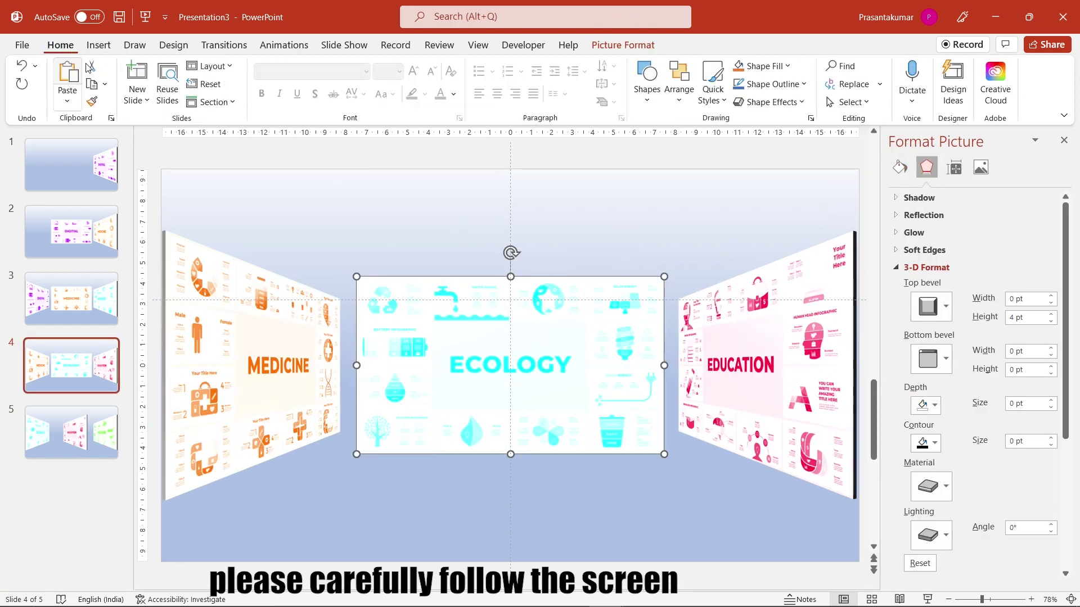
{"action": "key", "text": "Down"}
{"action": "left_click", "coordinate": [438, 383]}
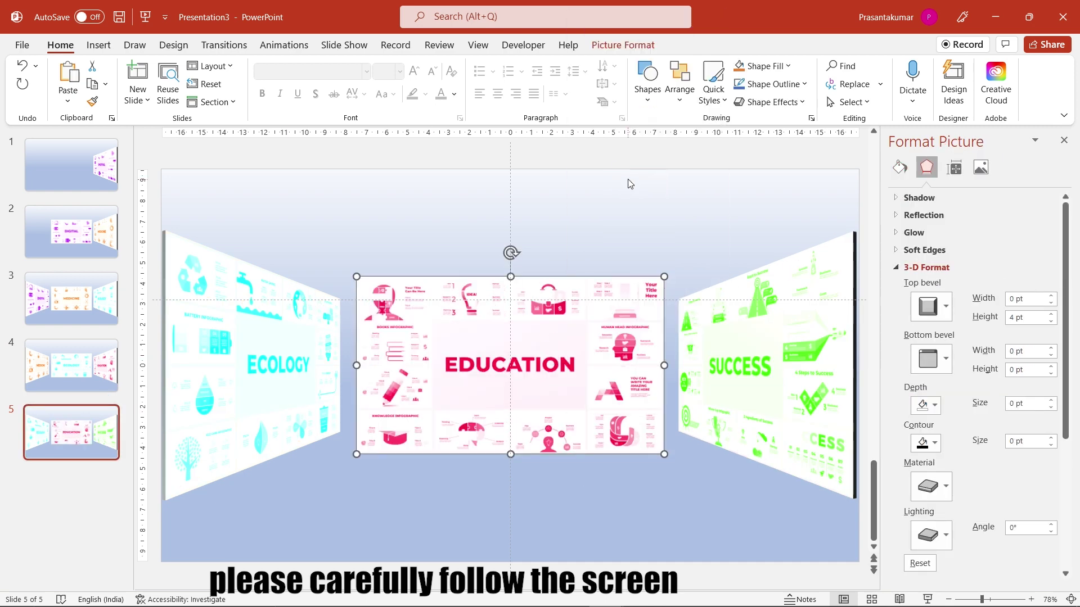
Duplicate slide 5 with Ctrl+D and move EDUCATION left to horizontal position -5.
{"action": "left_click", "coordinate": [130, 250]}
{"action": "key", "text": "ctrl+d"}
{"action": "left_click", "coordinate": [506, 337]}
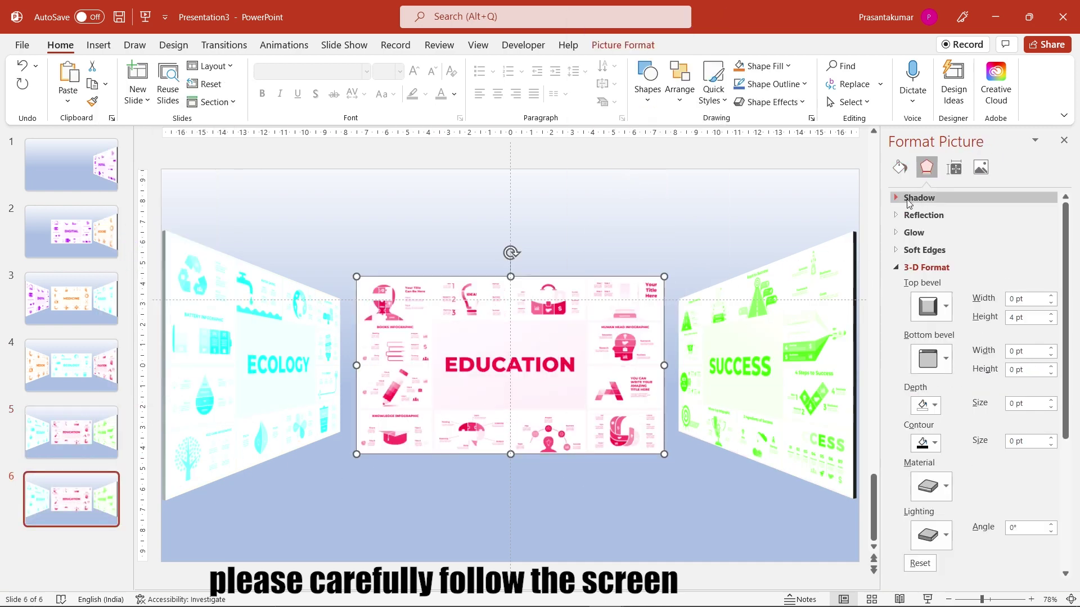
{"action": "triple_click", "coordinate": [1041, 455]}
{"action": "type", "text": "-1.49"}
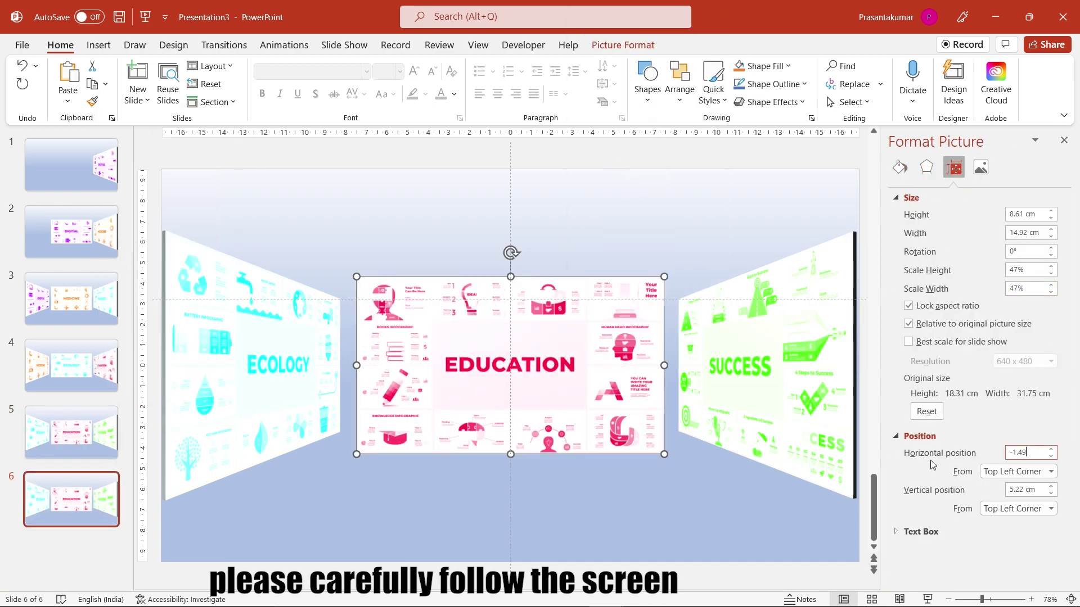
{"action": "type", "text": "5"}
{"action": "key", "text": "Return"}
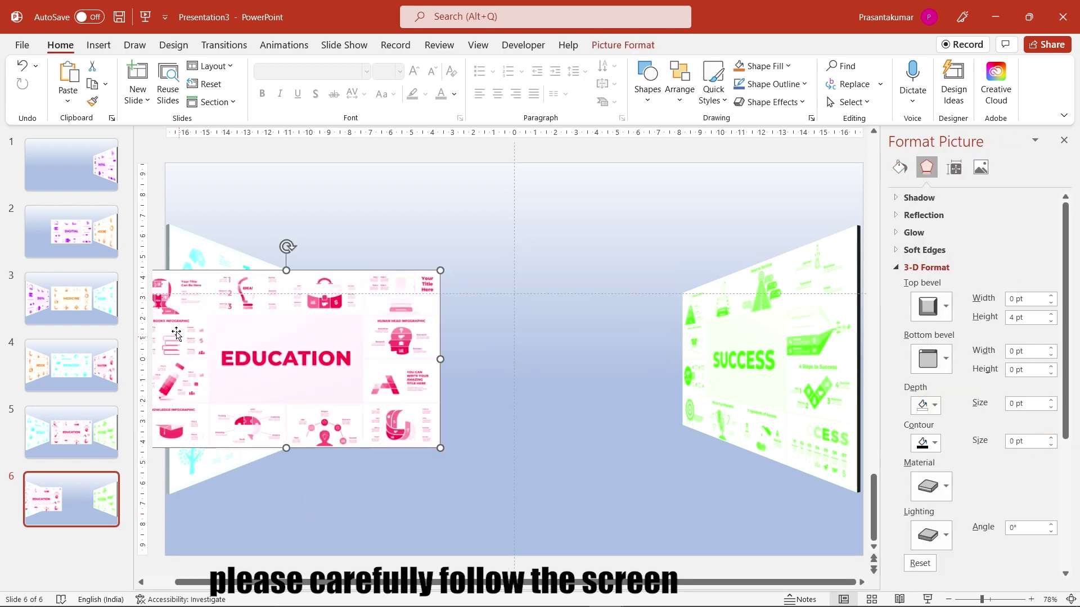
Align the SUCCESS picture to the centre of slide 6 and compare with slide 5.
{"action": "left_click", "coordinate": [623, 45]}
{"action": "left_click", "coordinate": [850, 66]}
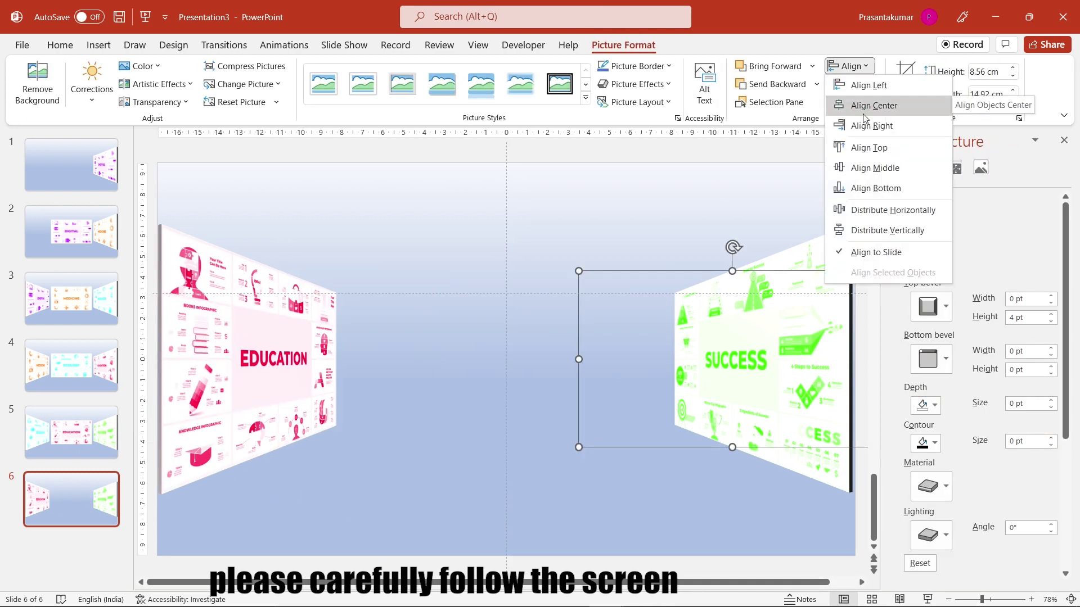
{"action": "left_click", "coordinate": [75, 443]}
{"action": "key", "text": "Down"}
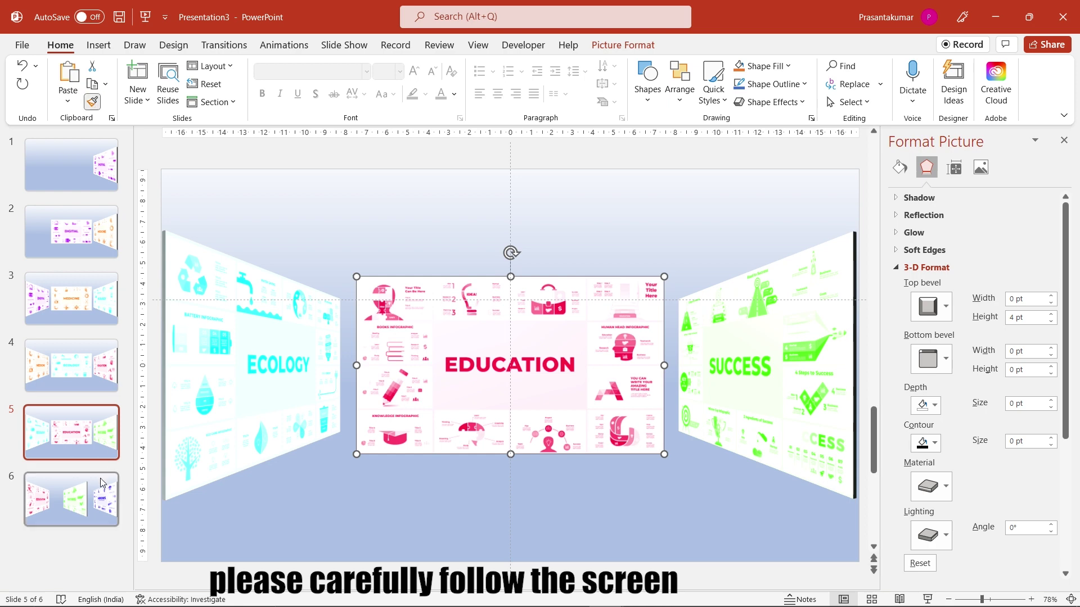
Duplicate slide 6 and shift the SUCCESS picture onto the left wall.
{"action": "right_click", "coordinate": [53, 505]}
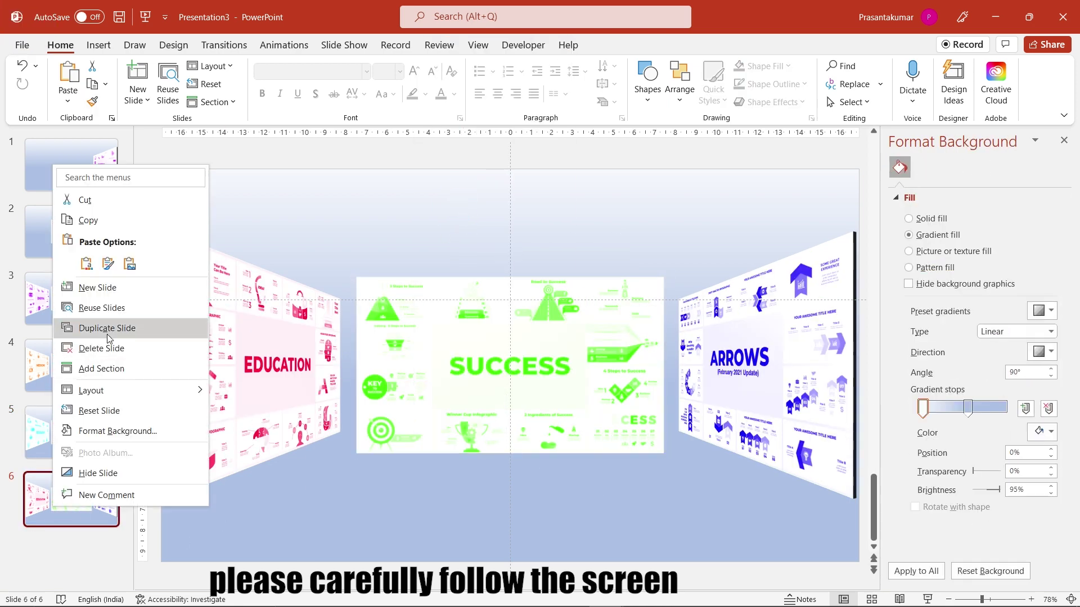
{"action": "left_click", "coordinate": [101, 331]}
{"action": "left_click", "coordinate": [450, 391]}
{"action": "left_click", "coordinate": [954, 167]}
{"action": "triple_click", "coordinate": [1012, 453]}
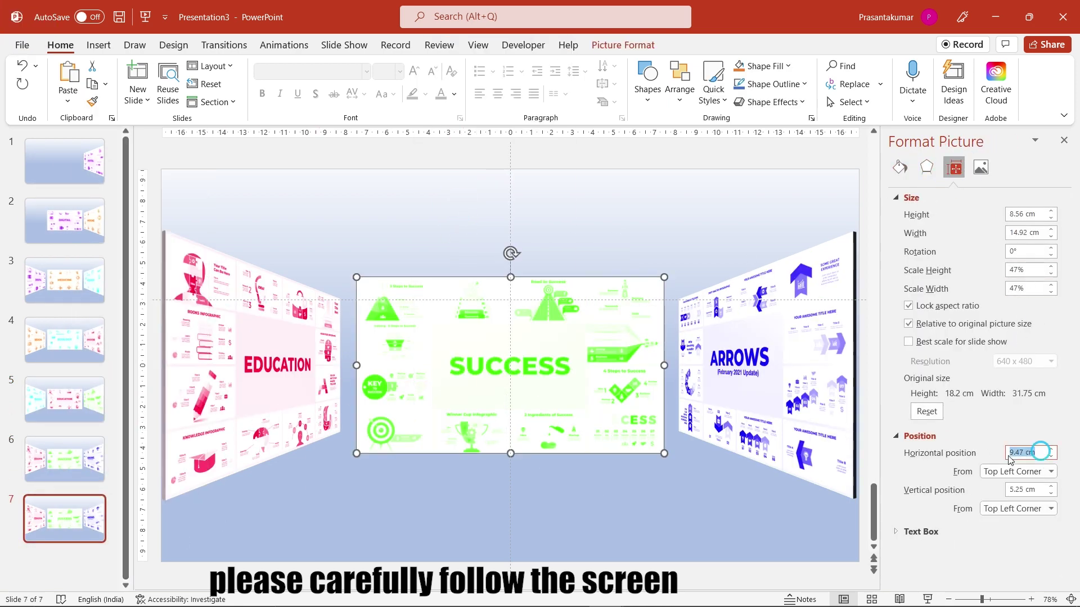
{"action": "key", "text": "Return"}
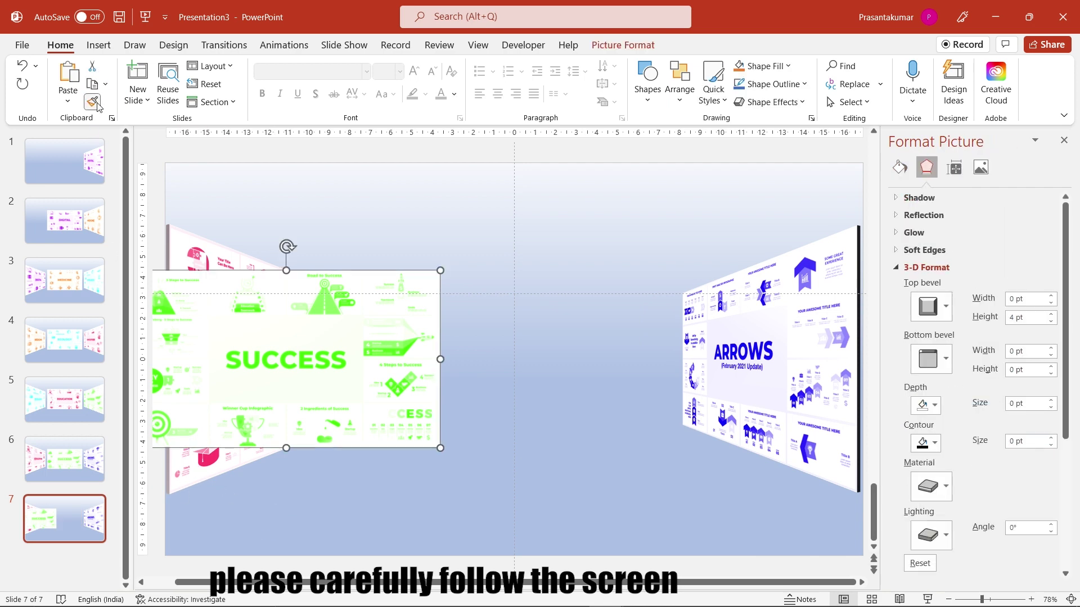
Align the ARROWS picture to the centre of slide 7.
{"action": "left_click", "coordinate": [751, 357]}
{"action": "left_click", "coordinate": [623, 45]}
{"action": "left_click", "coordinate": [851, 65]}
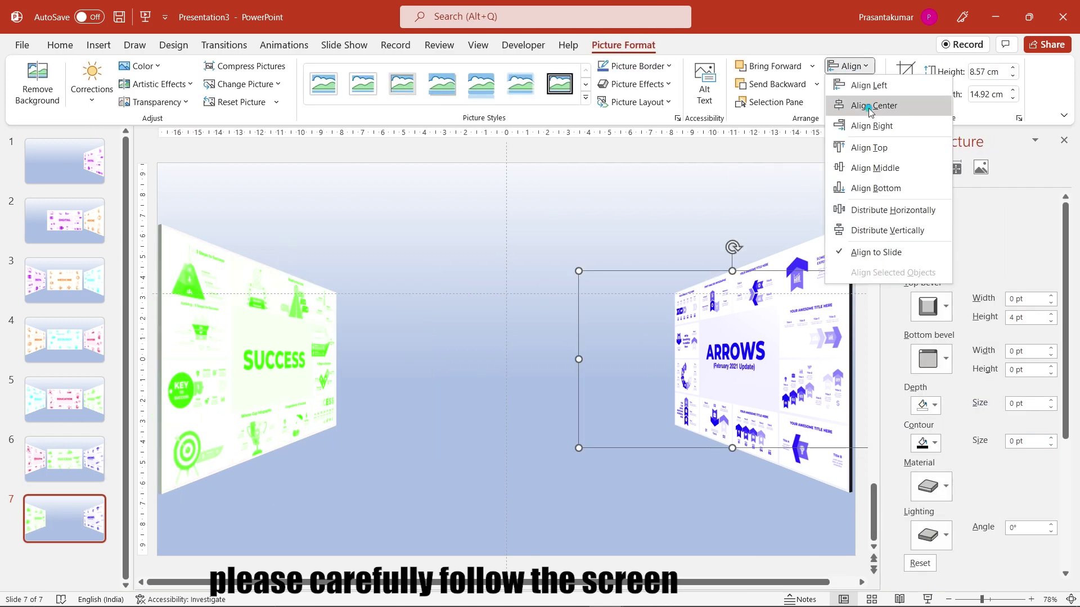
{"action": "left_click", "coordinate": [866, 107]}
{"action": "left_click", "coordinate": [85, 463]}
{"action": "key", "text": "Down"}
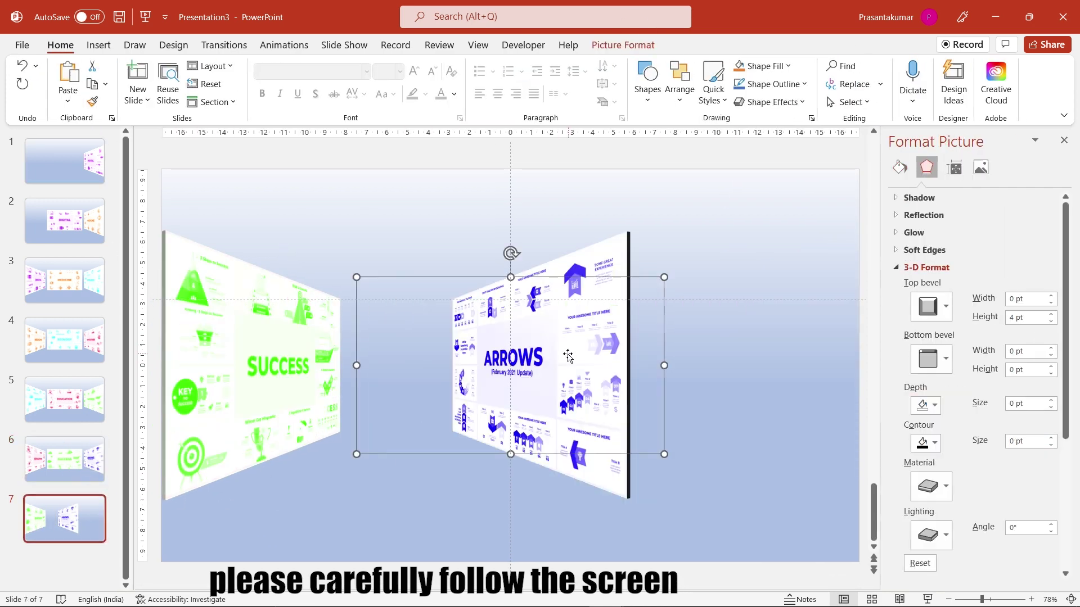
Set the ARROWS picture's 3-D Rotation preset to Perspective: Front.
{"action": "left_click", "coordinate": [81, 463]}
{"action": "left_click", "coordinate": [78, 526]}
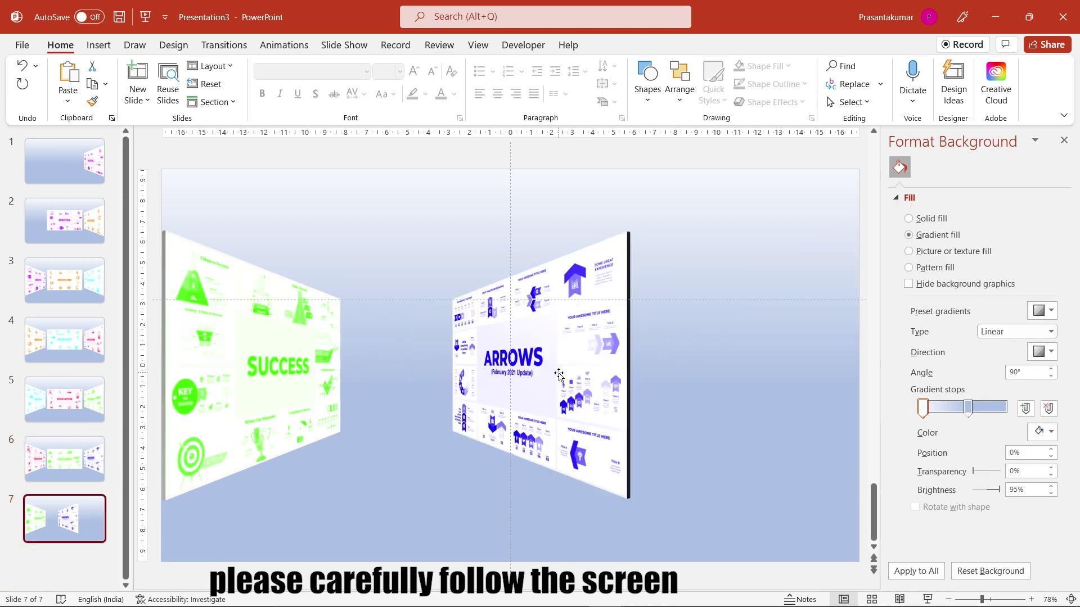
{"action": "left_click", "coordinate": [562, 388]}
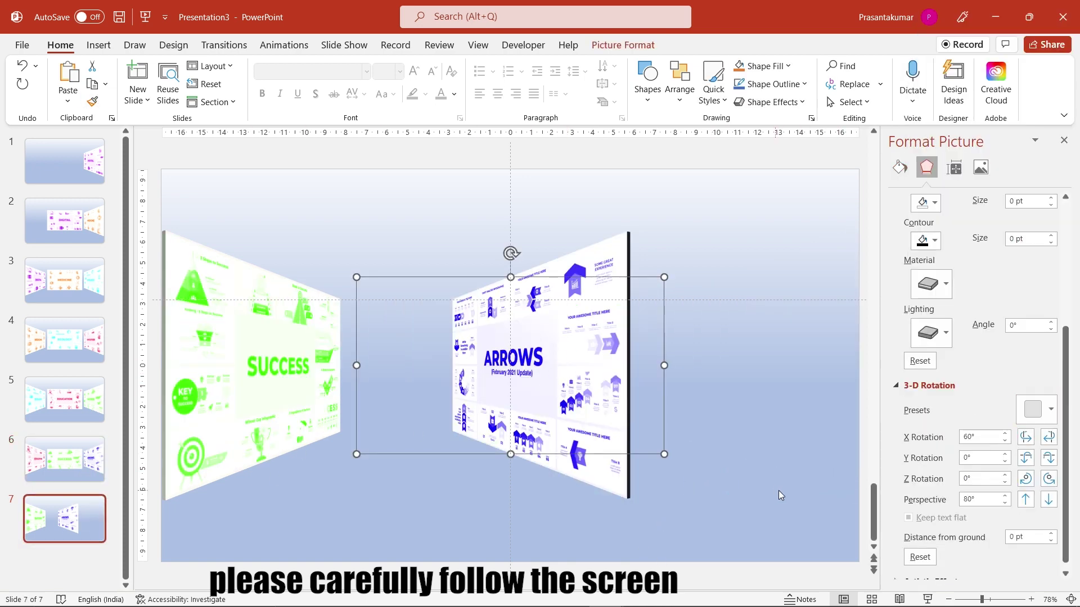
{"action": "left_click", "coordinate": [1038, 409]}
{"action": "left_click", "coordinate": [927, 255]}
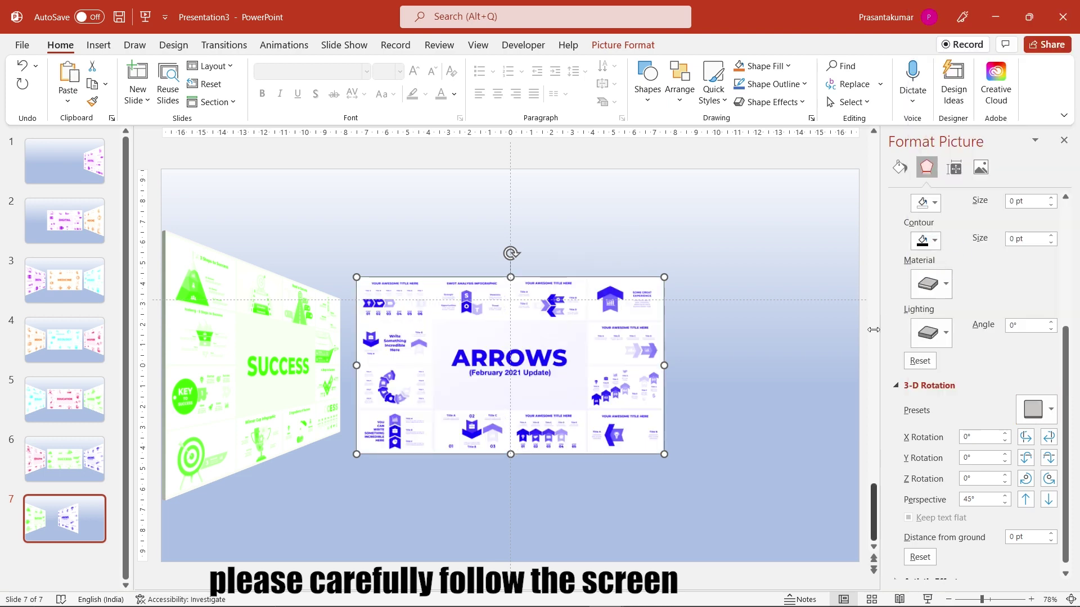
{"action": "left_click", "coordinate": [699, 523]}
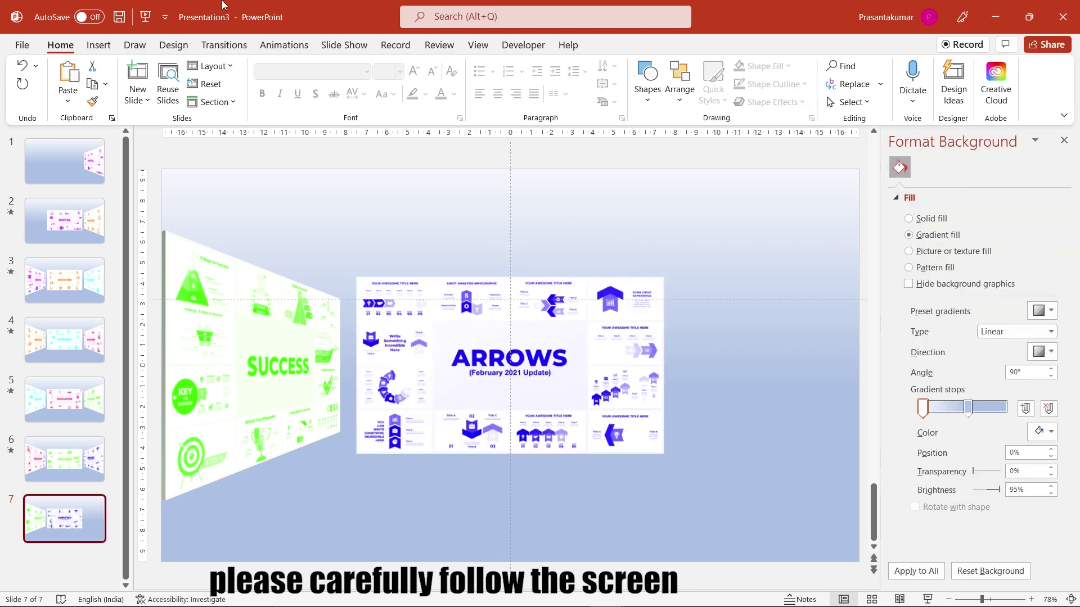
Apply a Morph transition with a 02.00-second duration starting from slide 1 across all slides.
{"action": "left_click", "coordinate": [243, 47]}
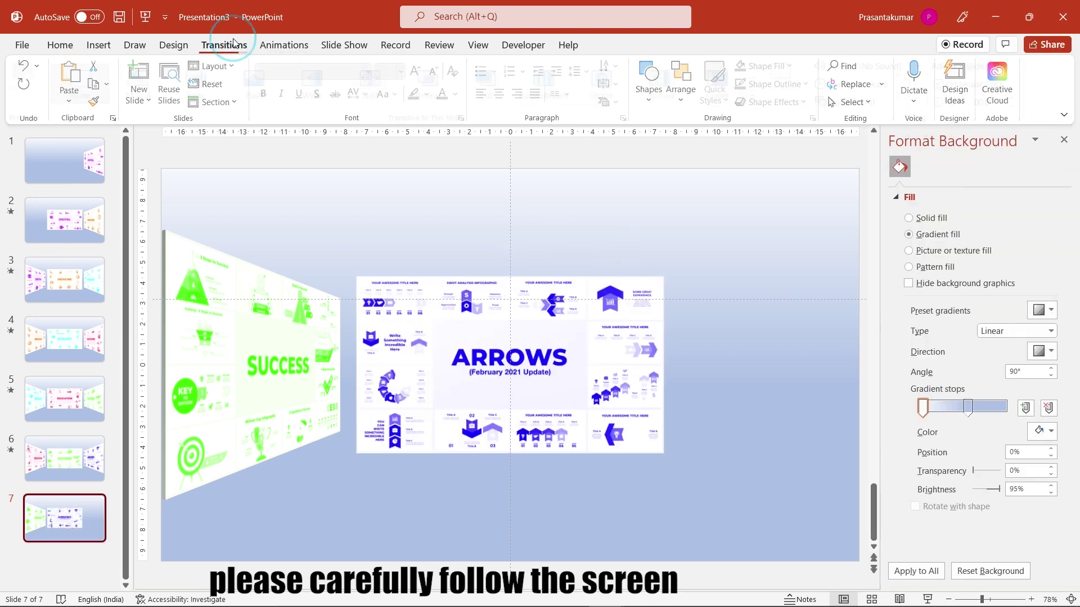
{"action": "left_click", "coordinate": [89, 166]}
{"action": "left_click", "coordinate": [145, 83]}
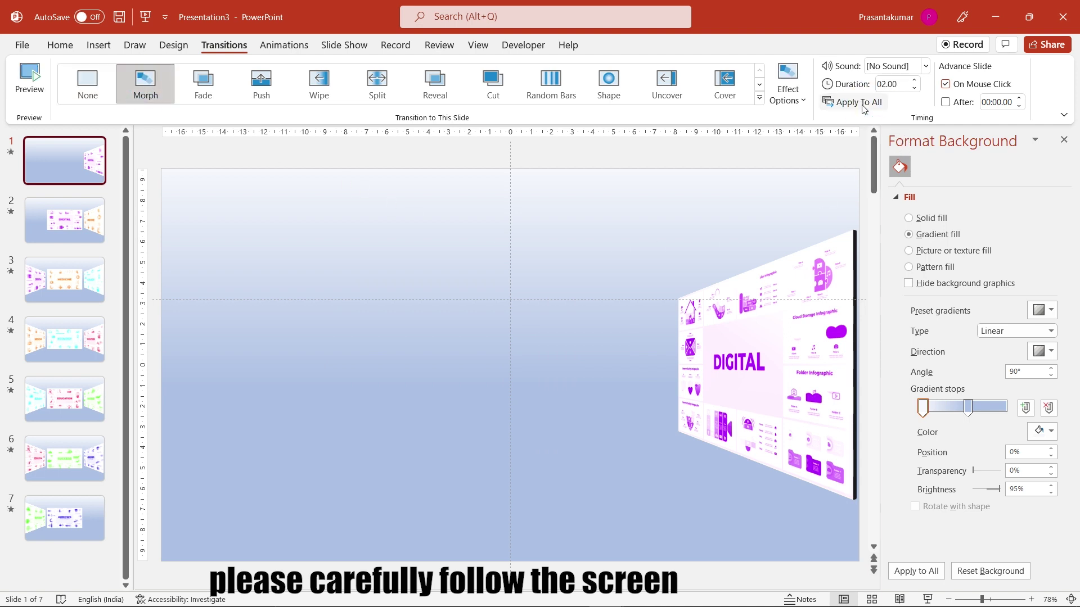
{"action": "left_click", "coordinate": [82, 232]}
{"action": "left_click_drag", "start_coordinate": [72, 282], "coordinate": [73, 310]}
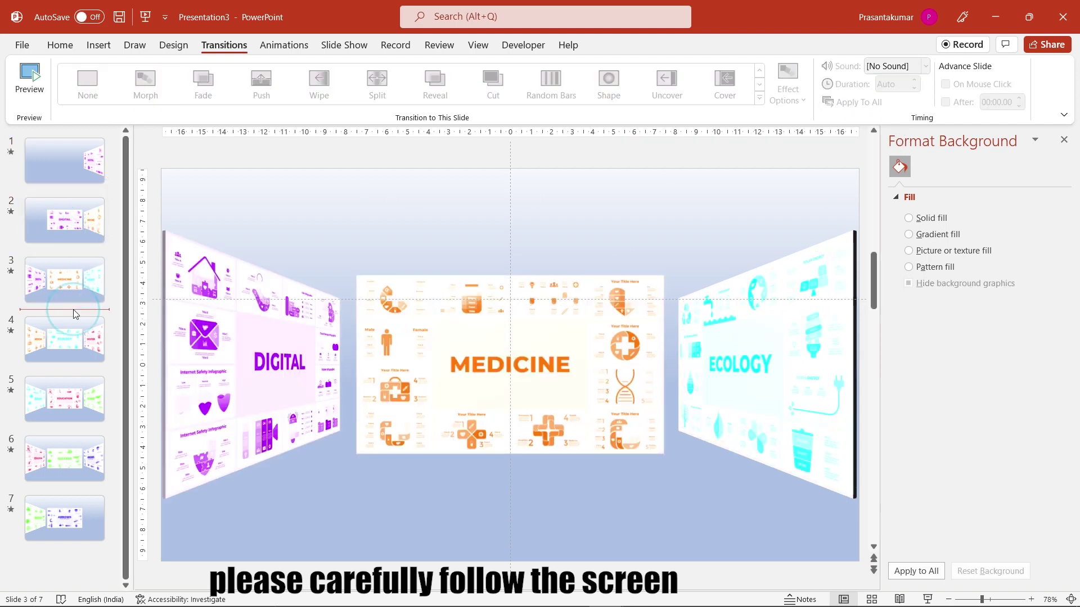
{"action": "left_click", "coordinate": [90, 169]}
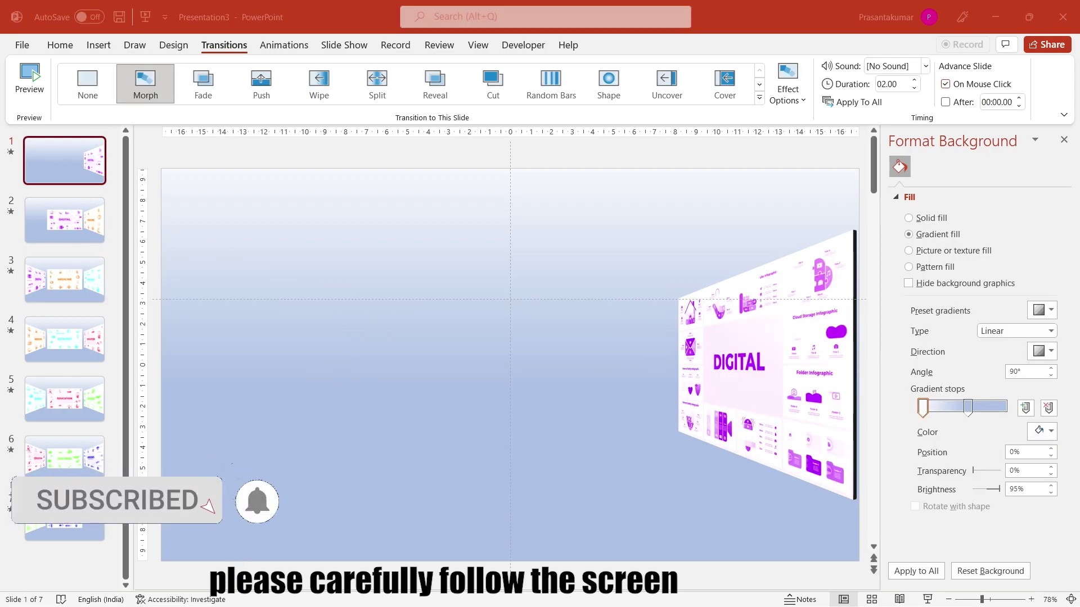
Play the slideshow from slide 1 through MEDICINE, ECOLOGY and EDUCATION to ARROWS, then exit to slide 1.
{"action": "key", "text": "F5"}
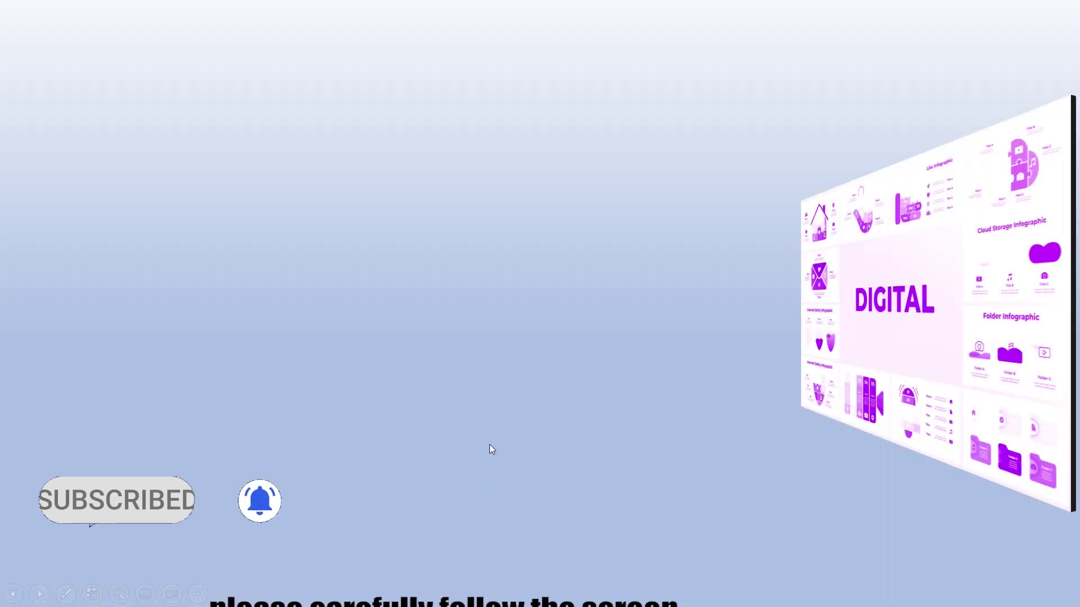
{"action": "left_click", "coordinate": [493, 426]}
{"action": "left_click", "coordinate": [549, 469]}
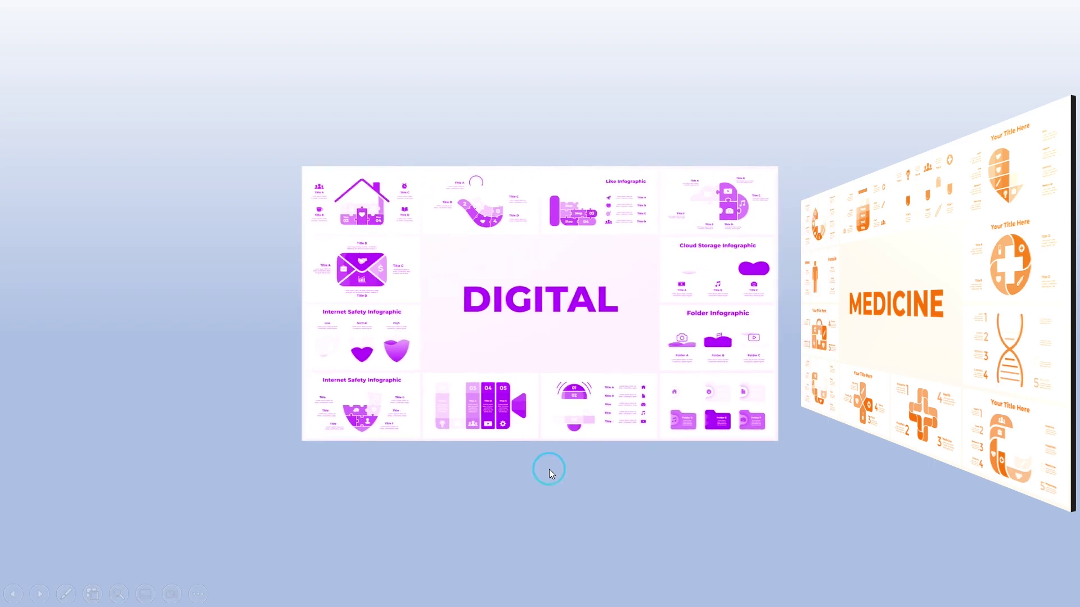
{"action": "left_click", "coordinate": [549, 469]}
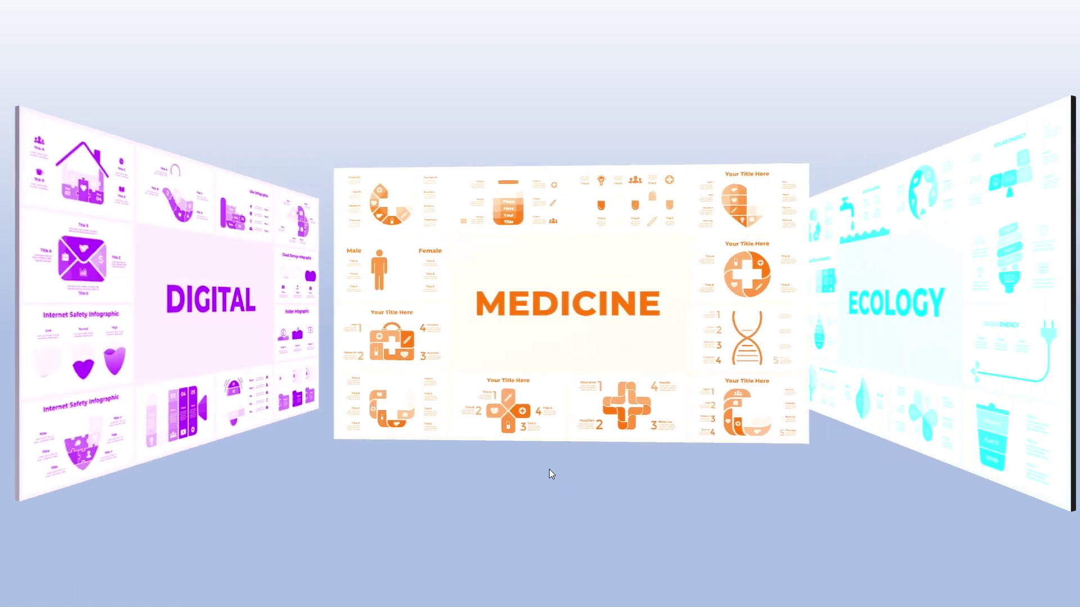
{"action": "left_click", "coordinate": [549, 469]}
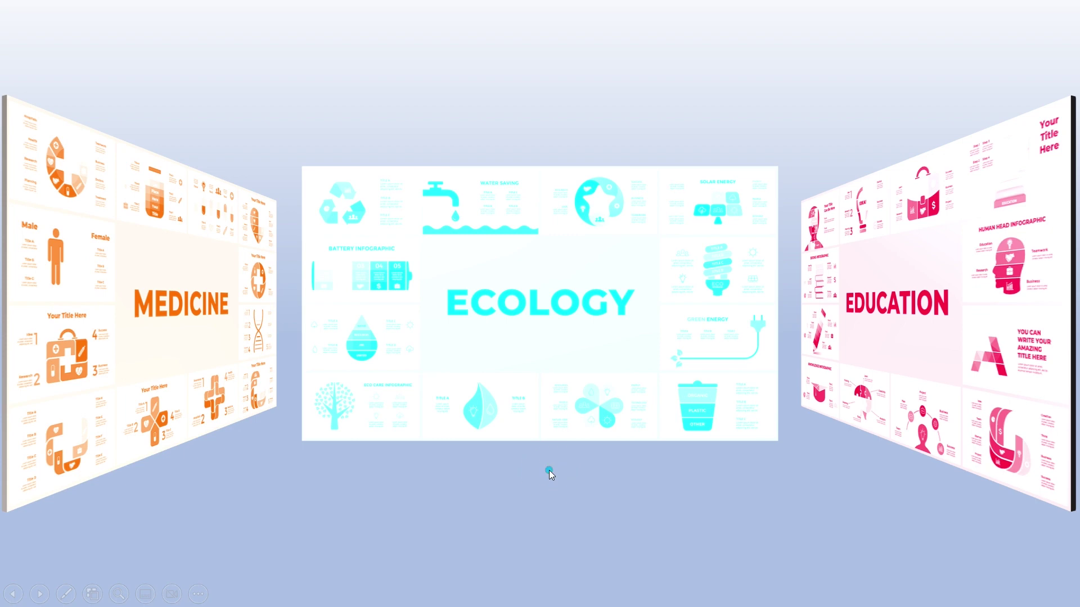
{"action": "left_click", "coordinate": [549, 470]}
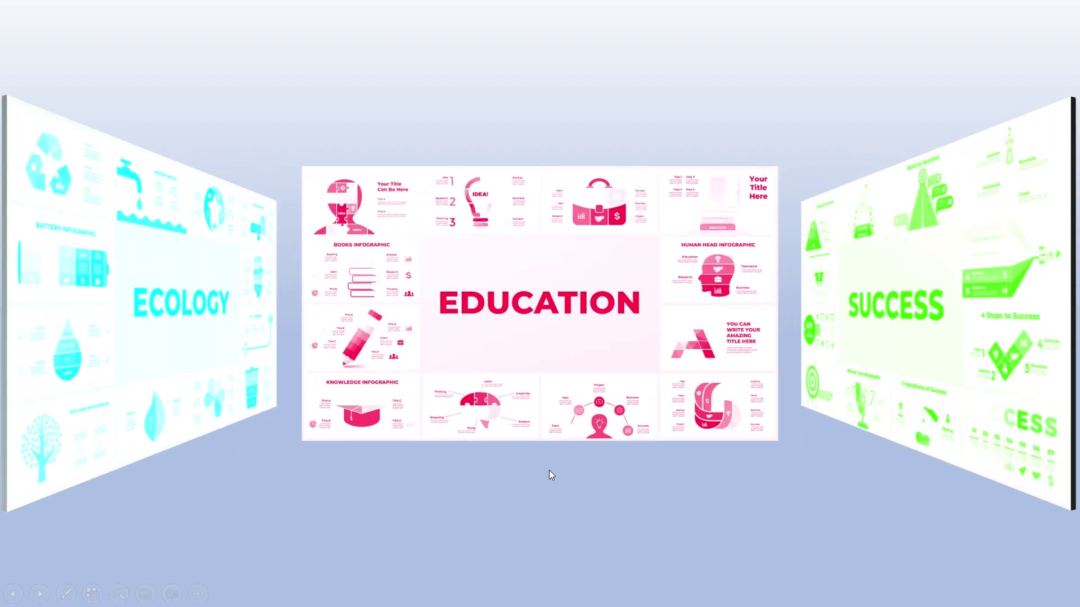
{"action": "left_click", "coordinate": [549, 470]}
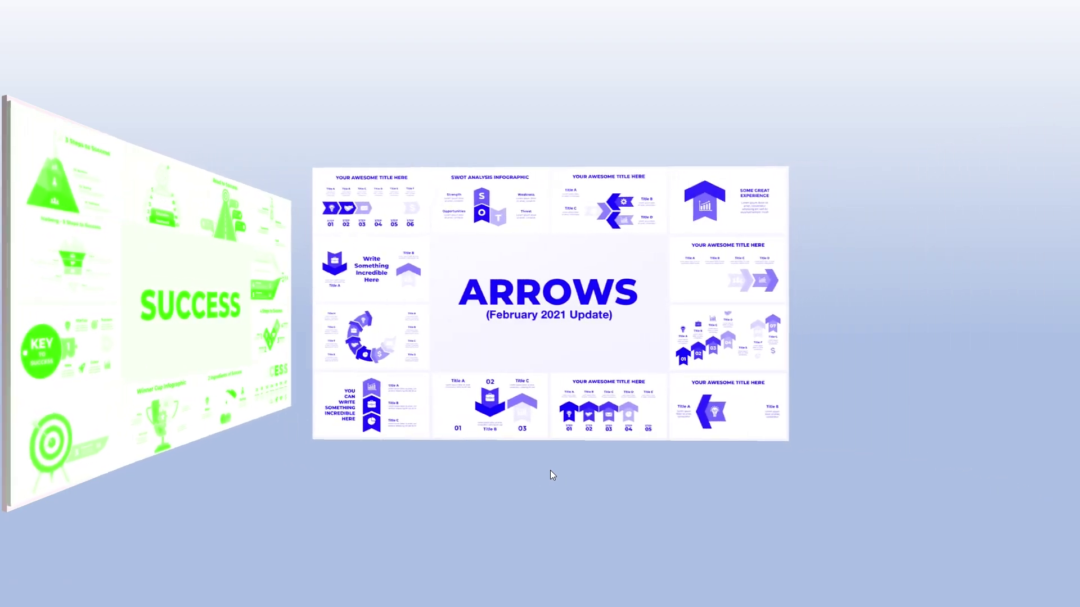
{"action": "key", "text": "Escape"}
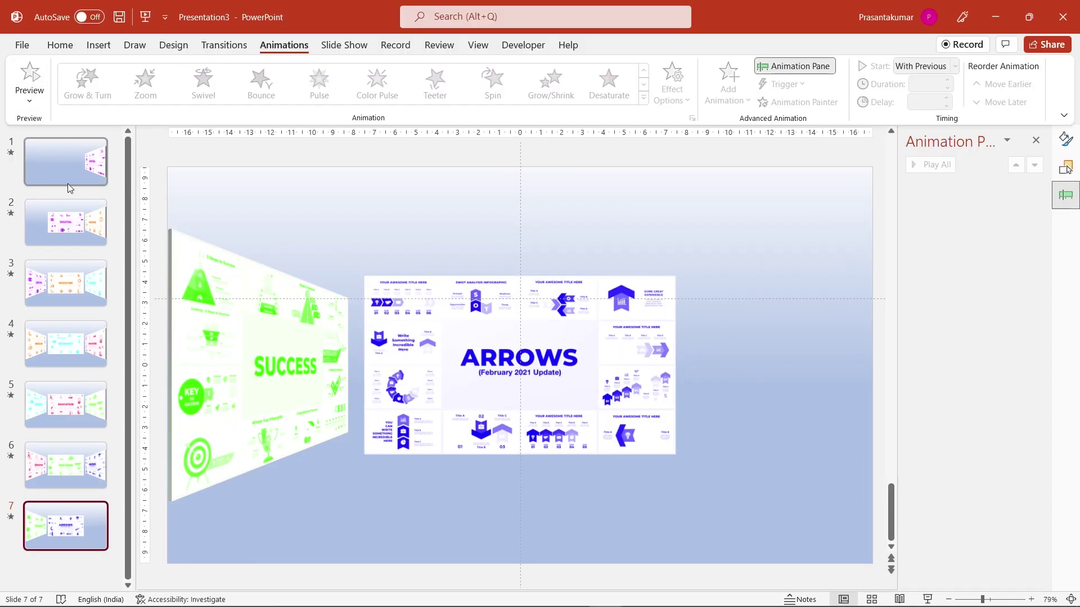
{"action": "left_click", "coordinate": [68, 181]}
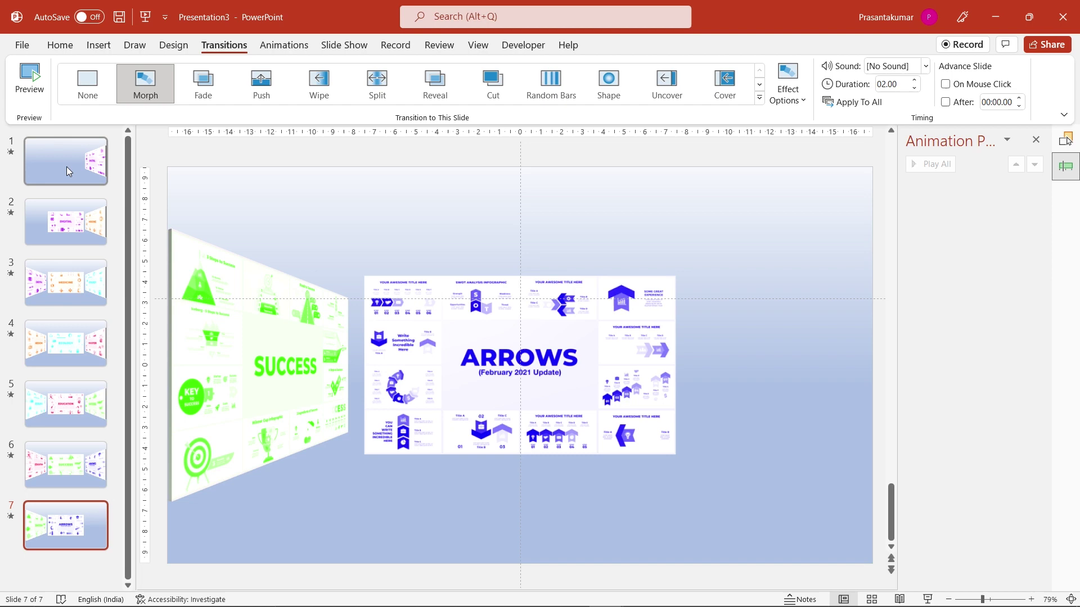
Insert a left-pointing chevron icon from an 'ARROW' icon search onto slide 1.
{"action": "left_click", "coordinate": [67, 166]}
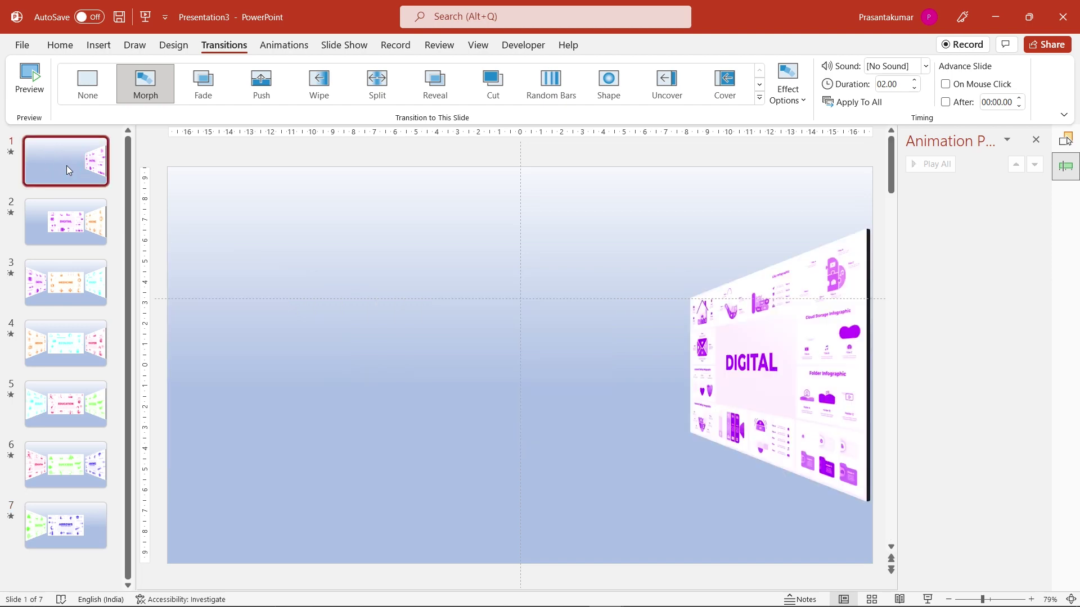
{"action": "left_click", "coordinate": [100, 46]}
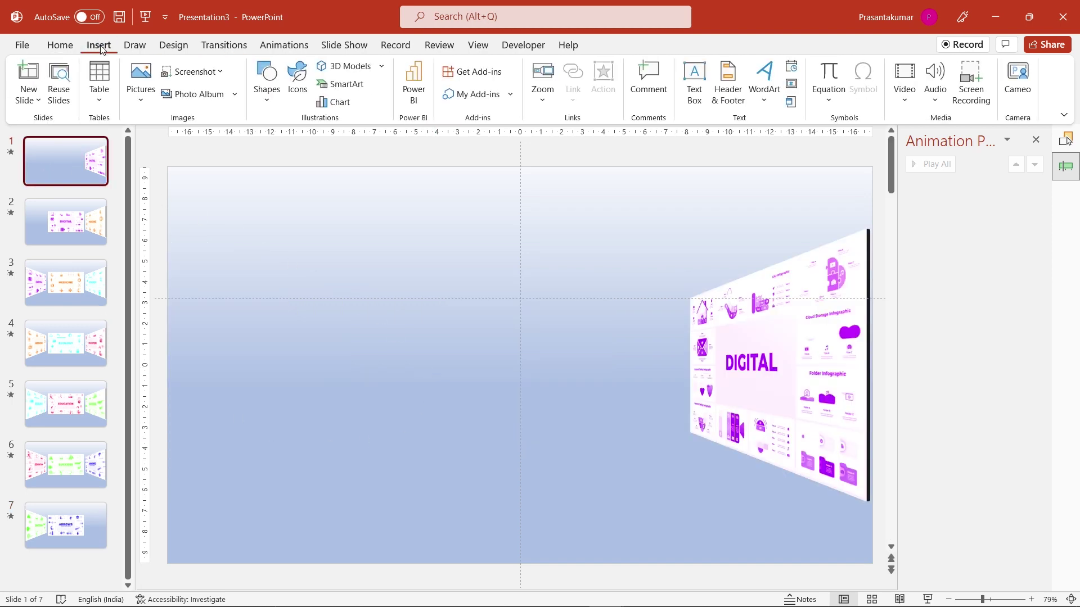
{"action": "left_click", "coordinate": [300, 92]}
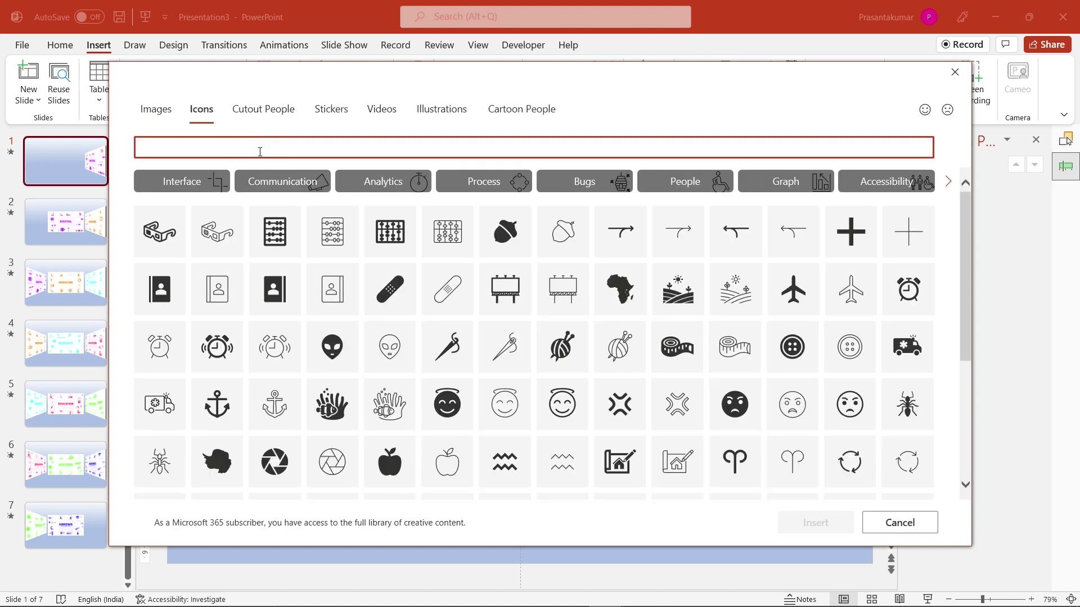
{"action": "type", "text": "ARROW"}
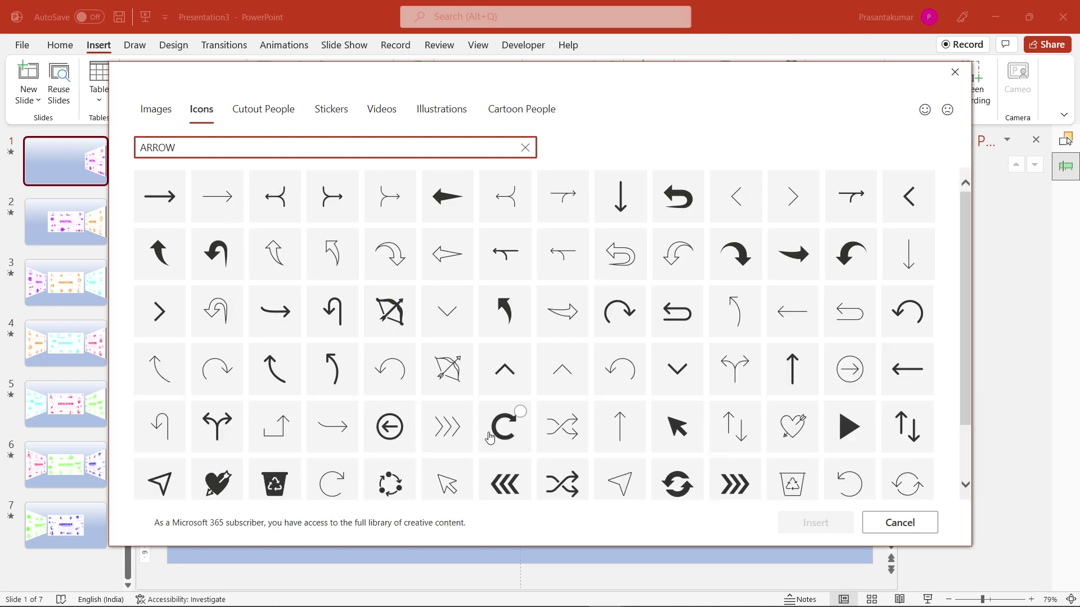
{"action": "scroll", "coordinate": [490, 438], "scroll_direction": "down", "scroll_amount": 1}
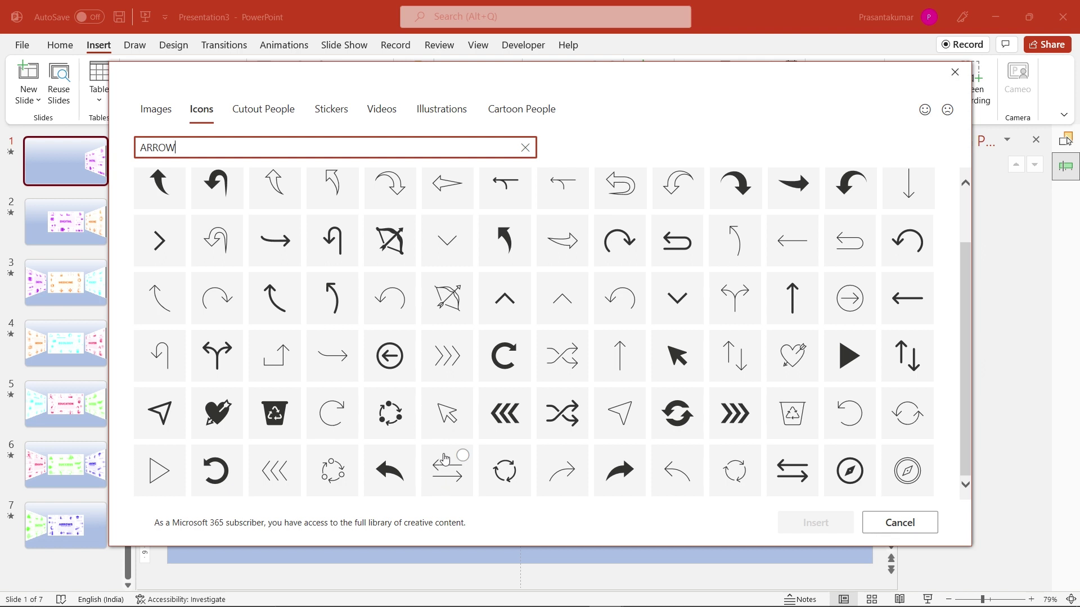
{"action": "scroll", "coordinate": [417, 432], "scroll_direction": "up", "scroll_amount": 1}
{"action": "scroll", "coordinate": [495, 371], "scroll_direction": "up", "scroll_amount": 1}
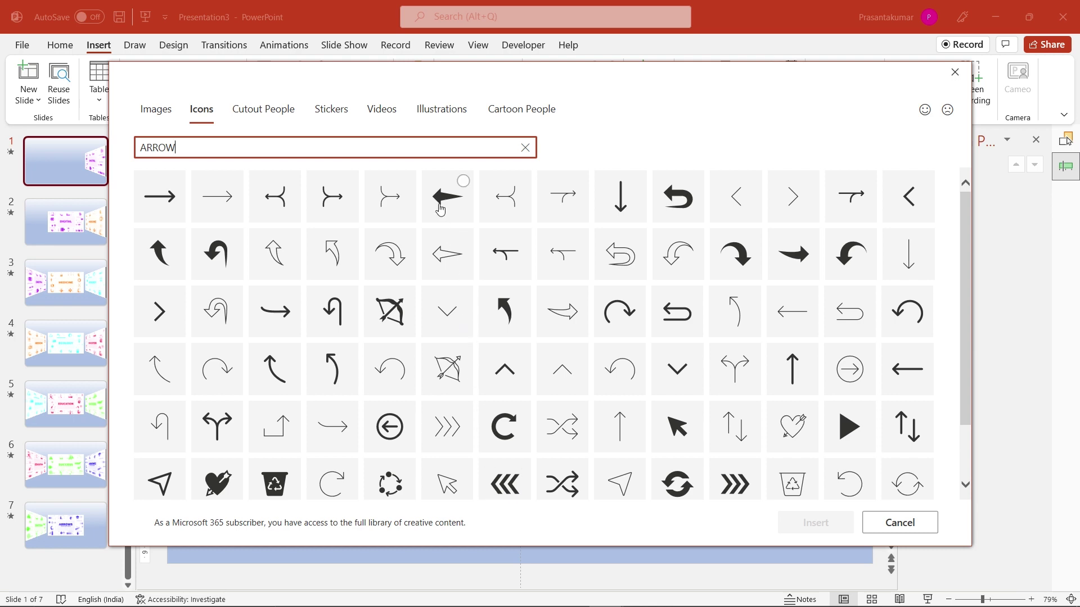
{"action": "left_click", "coordinate": [511, 496]}
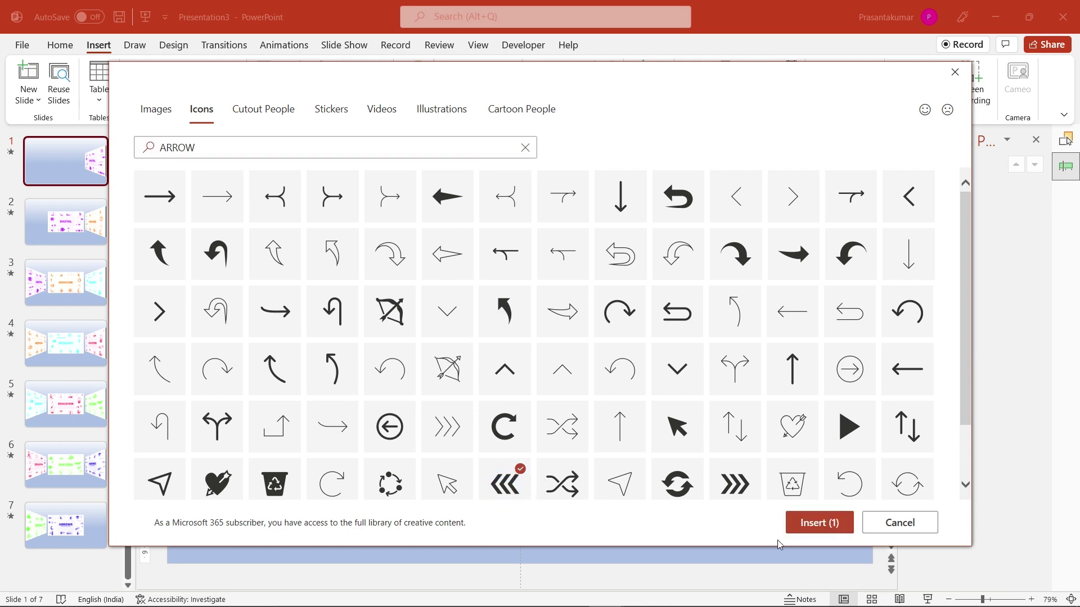
{"action": "left_click", "coordinate": [813, 529]}
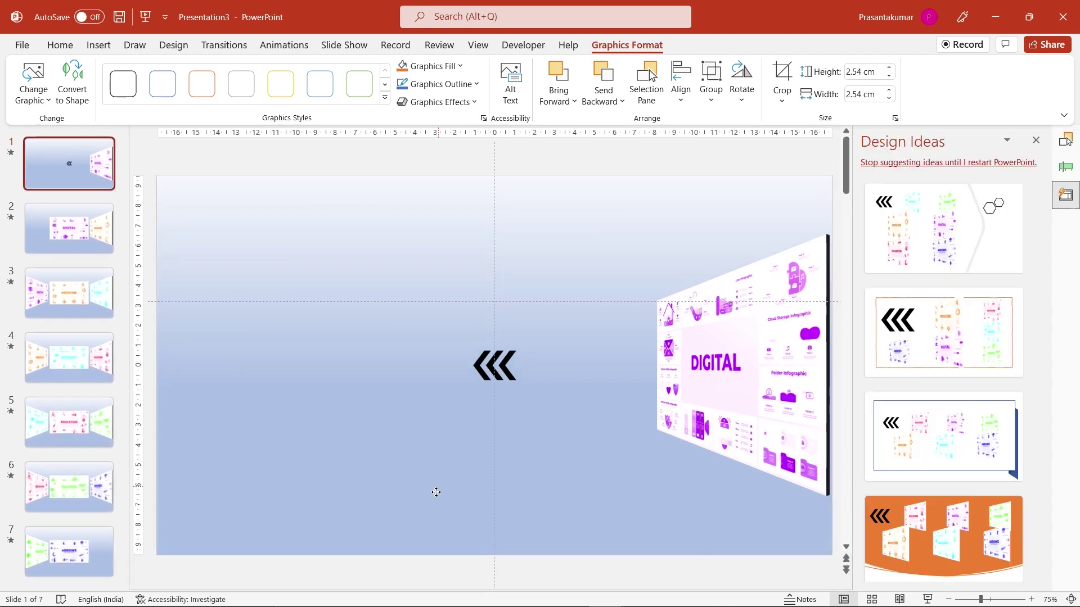
Drag the chevron icon down to the bottom edge of slide 1, just left of centre.
{"action": "left_click_drag", "start_coordinate": [508, 372], "coordinate": [438, 507]}
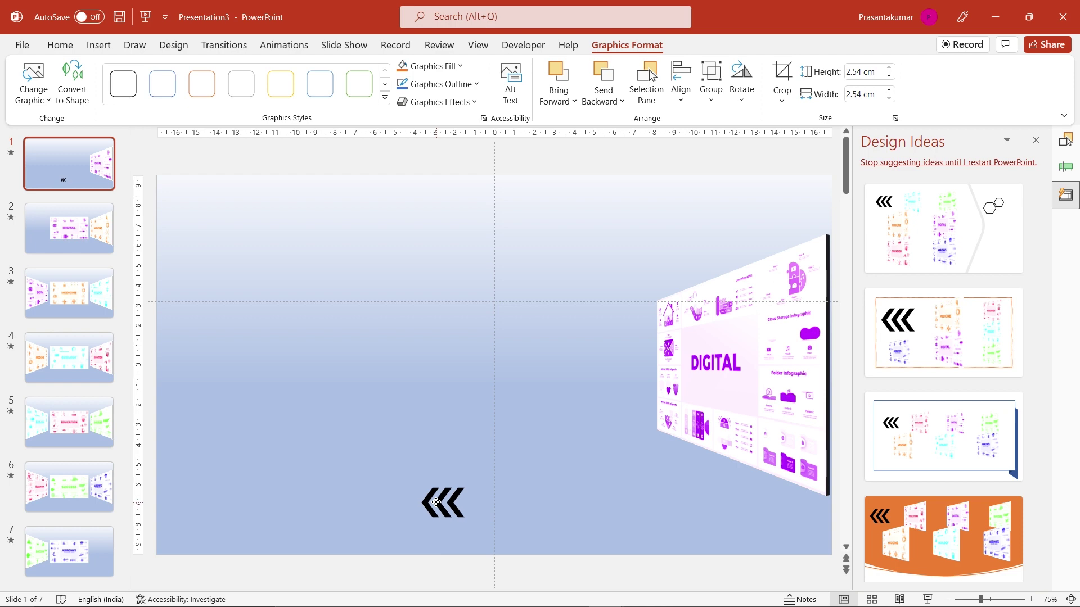
{"action": "left_click_drag", "start_coordinate": [438, 507], "coordinate": [453, 505]}
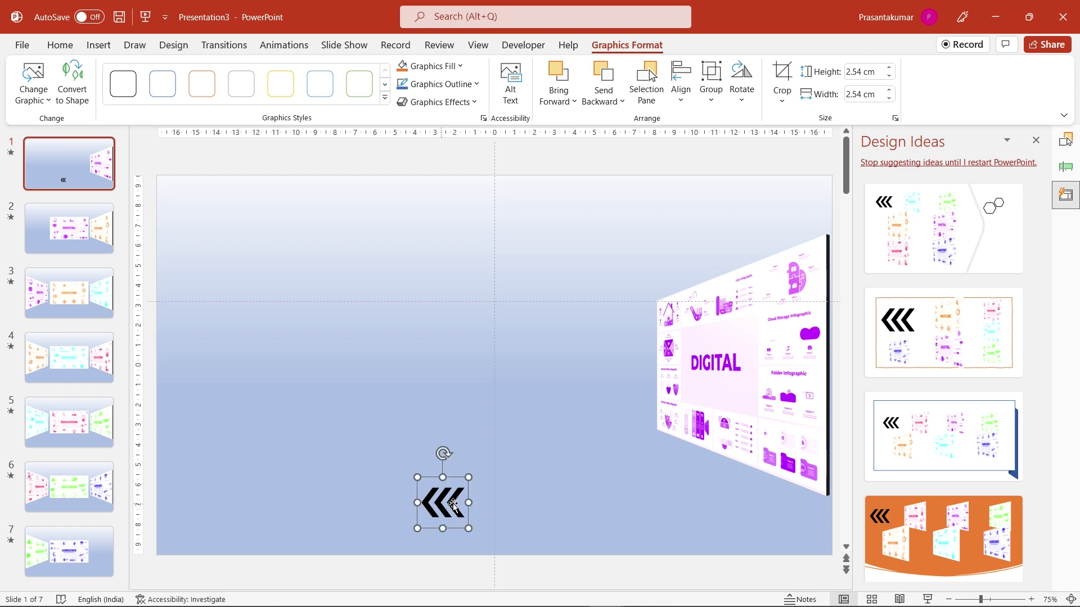
{"action": "left_click", "coordinate": [284, 45]}
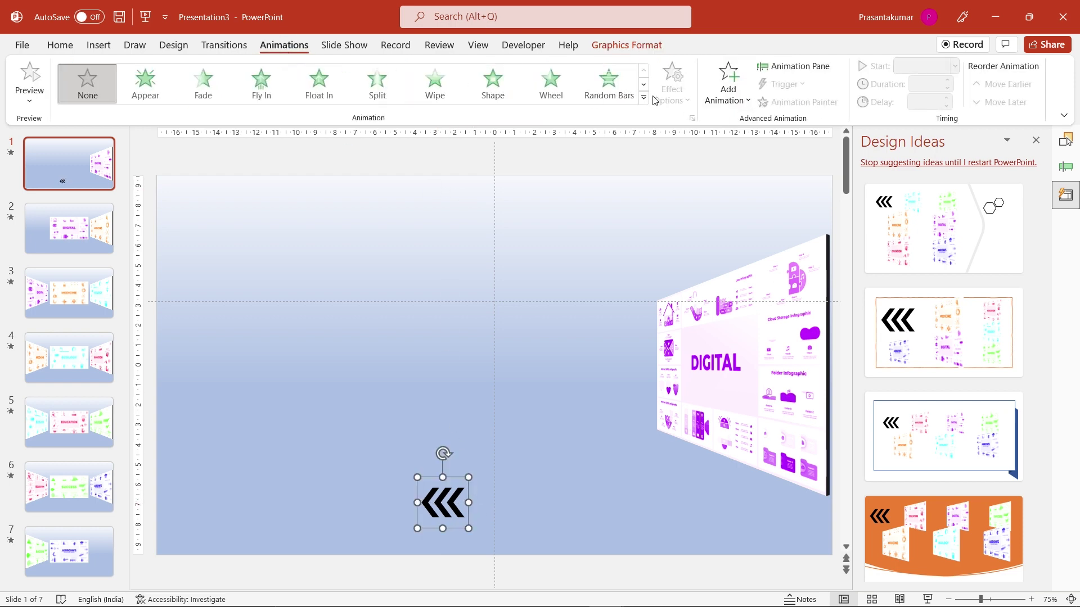
Apply a Grow/Shrink emphasis animation to the chevron with Horizontal direction.
{"action": "left_click", "coordinate": [644, 98]}
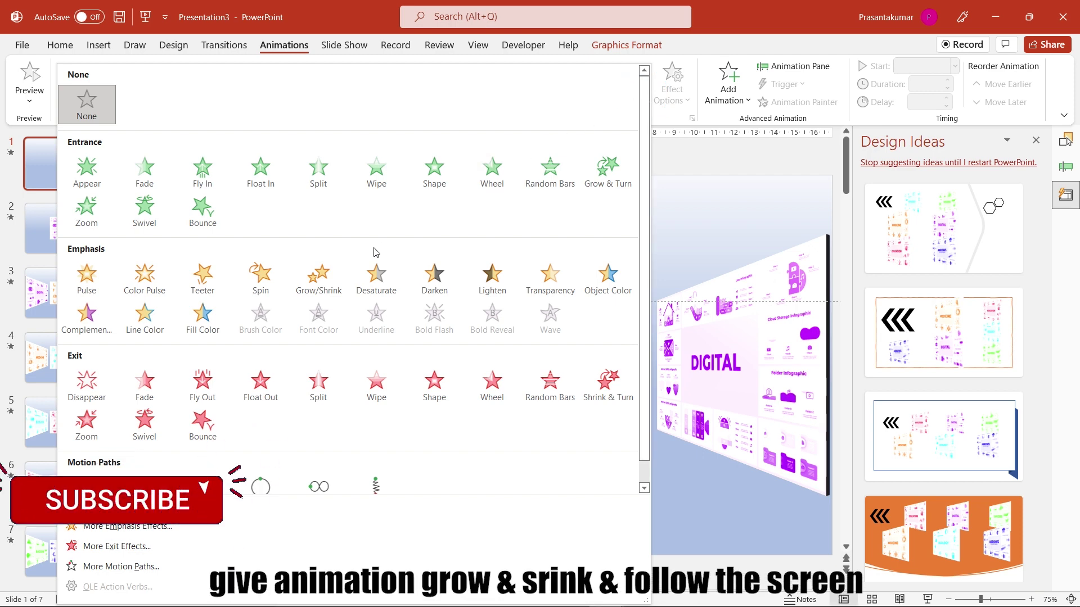
{"action": "left_click", "coordinate": [318, 279]}
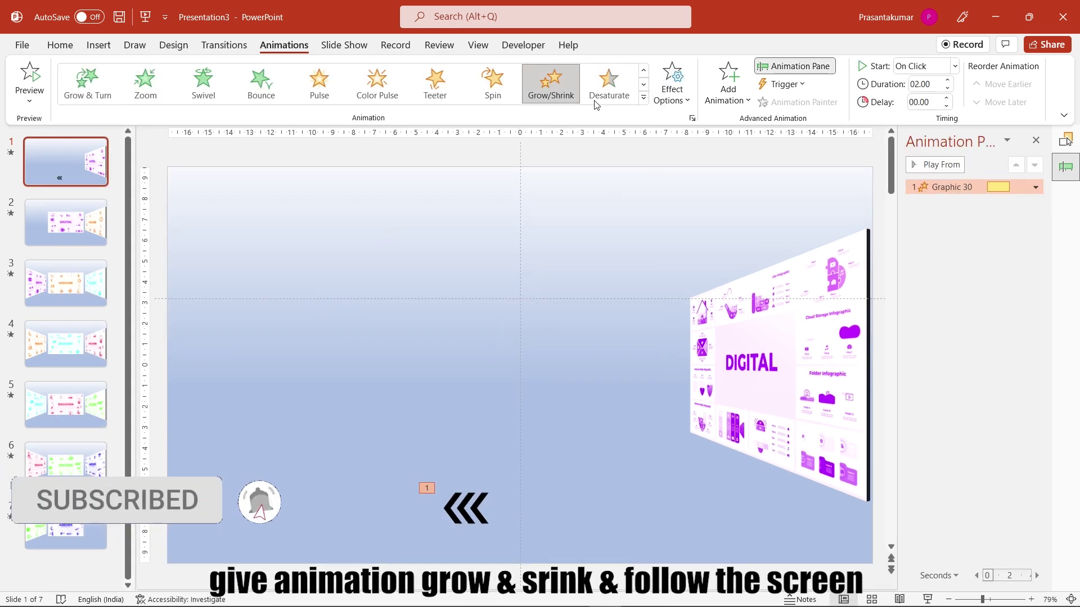
{"action": "left_click", "coordinate": [674, 96]}
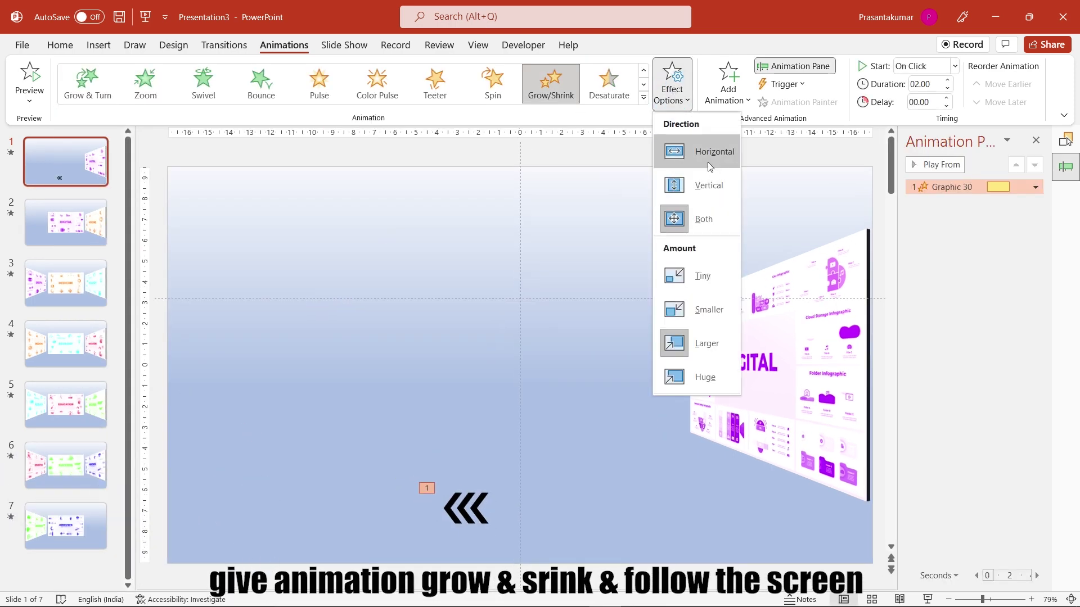
{"action": "left_click", "coordinate": [708, 158]}
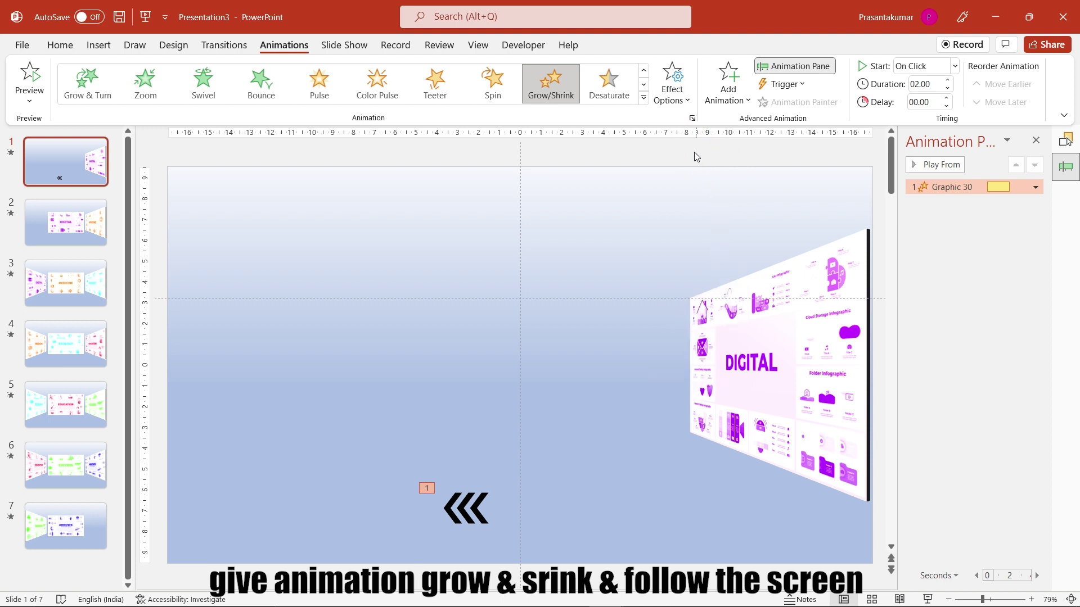
{"action": "left_click", "coordinate": [691, 119]}
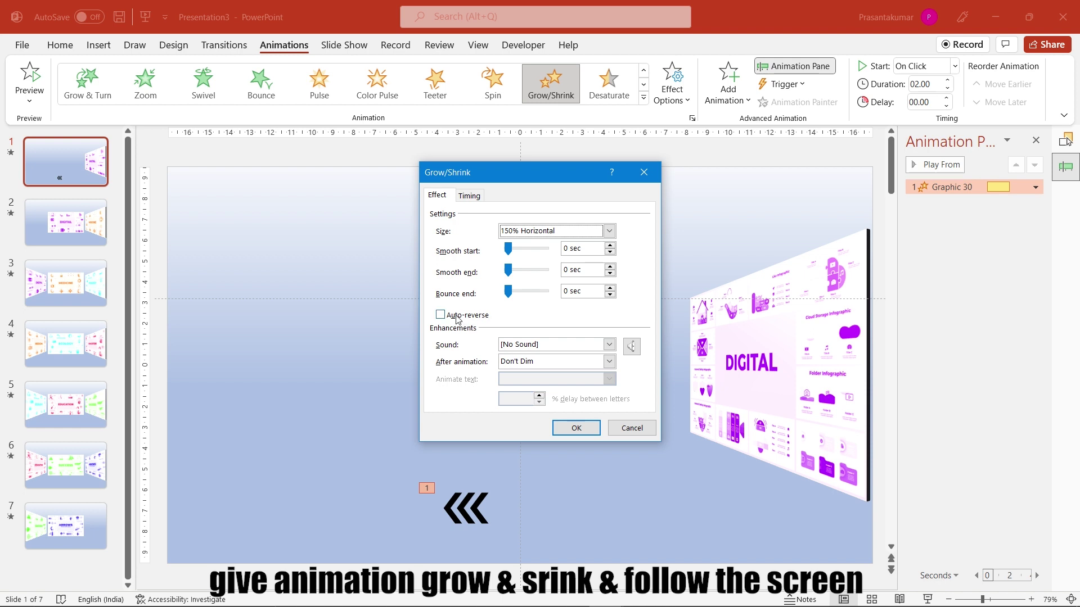
Set the chevron animation to start With Previous and last 0.75 seconds.
{"action": "left_click", "coordinate": [469, 195]}
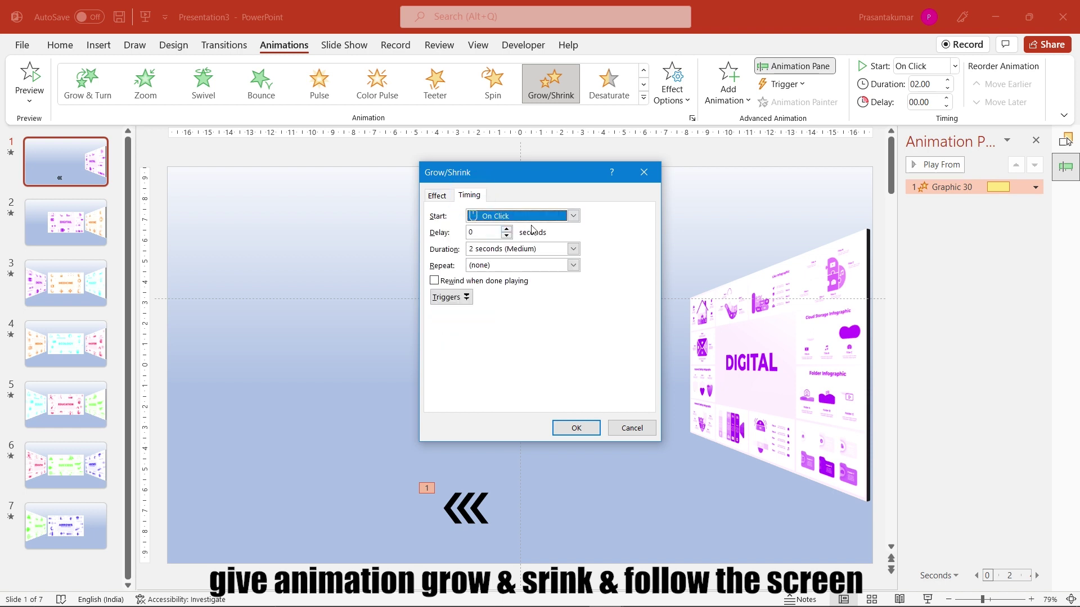
{"action": "left_click", "coordinate": [573, 217]}
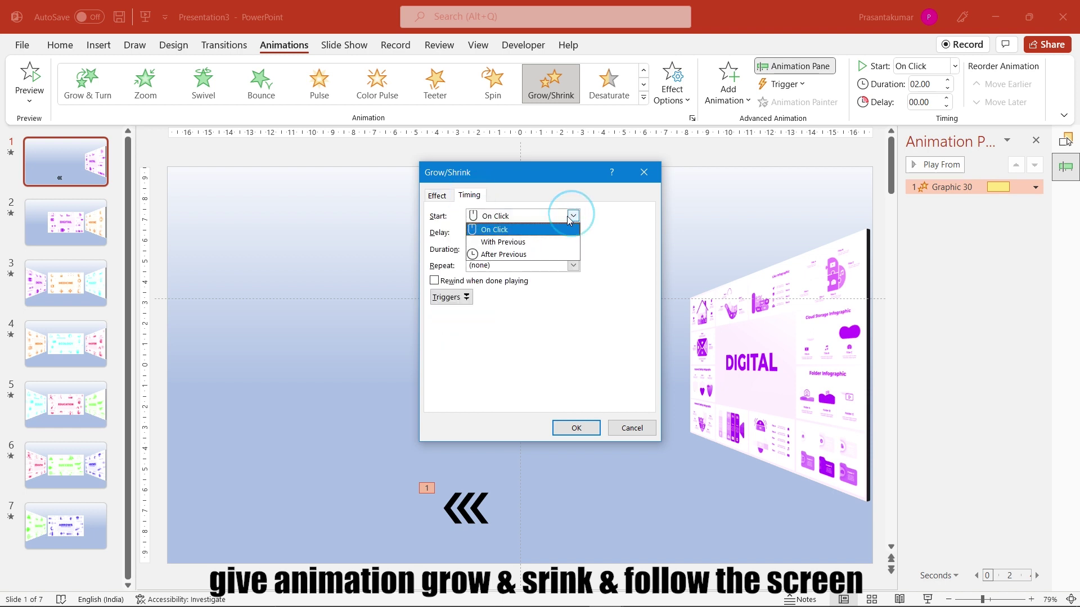
{"action": "left_click", "coordinate": [534, 243]}
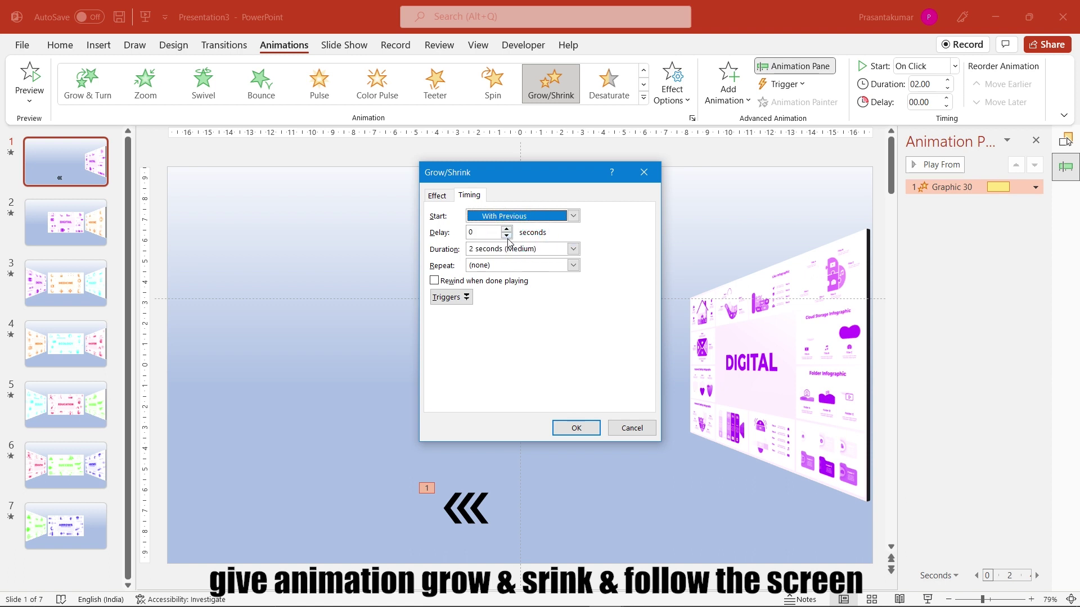
{"action": "left_click", "coordinate": [572, 249]}
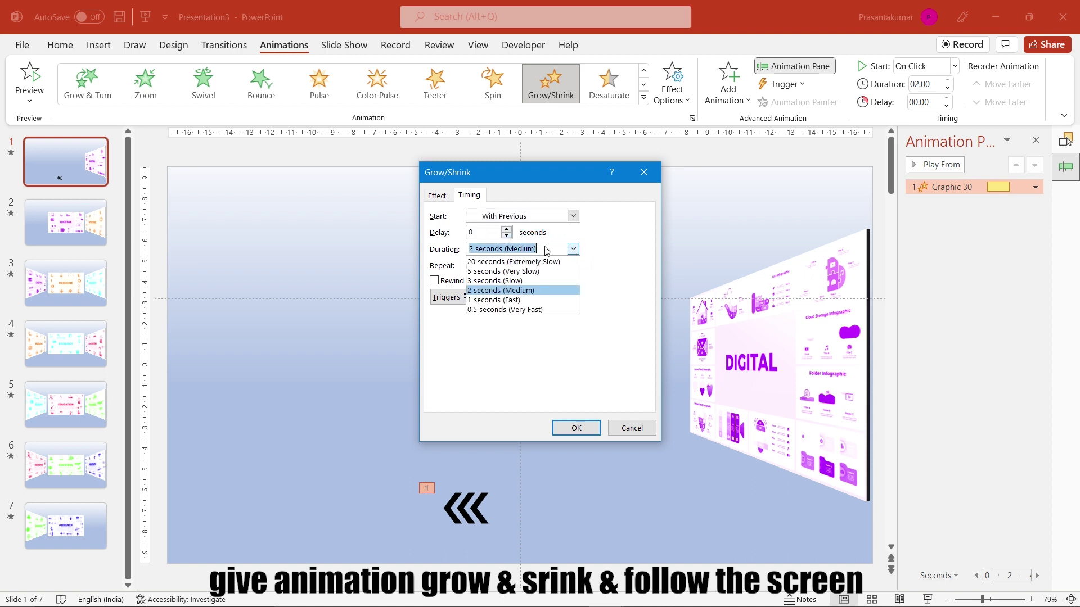
{"action": "type", "text": "0.75"}
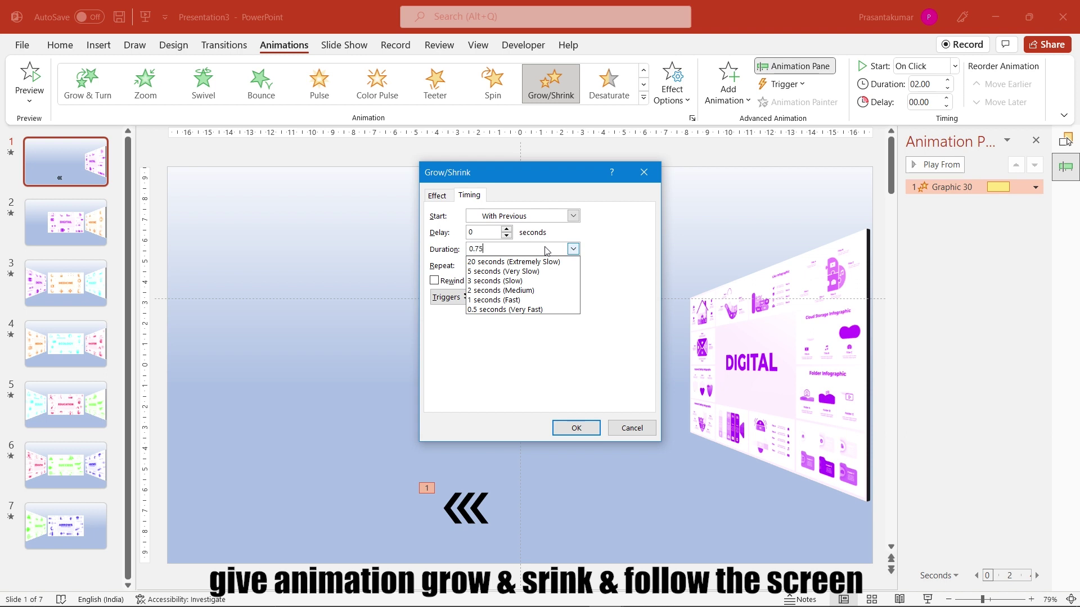
{"action": "left_click", "coordinate": [545, 248]}
{"action": "key", "text": "BackSpace"}
{"action": "key", "text": "BackSpace"}
{"action": "key", "text": "BackSpace"}
{"action": "left_click", "coordinate": [545, 248]}
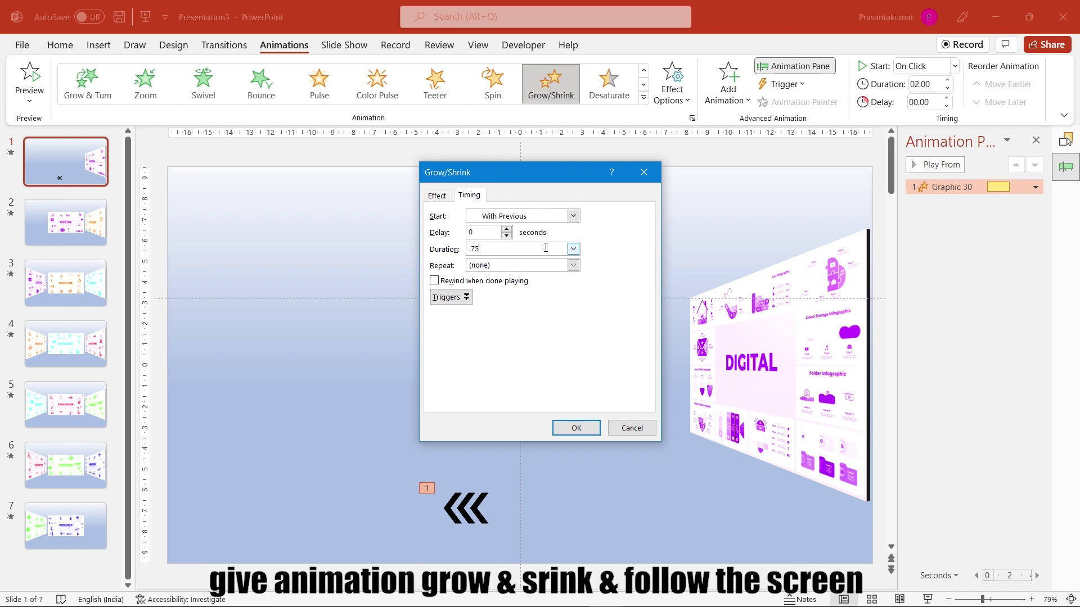
{"action": "key", "text": "Return"}
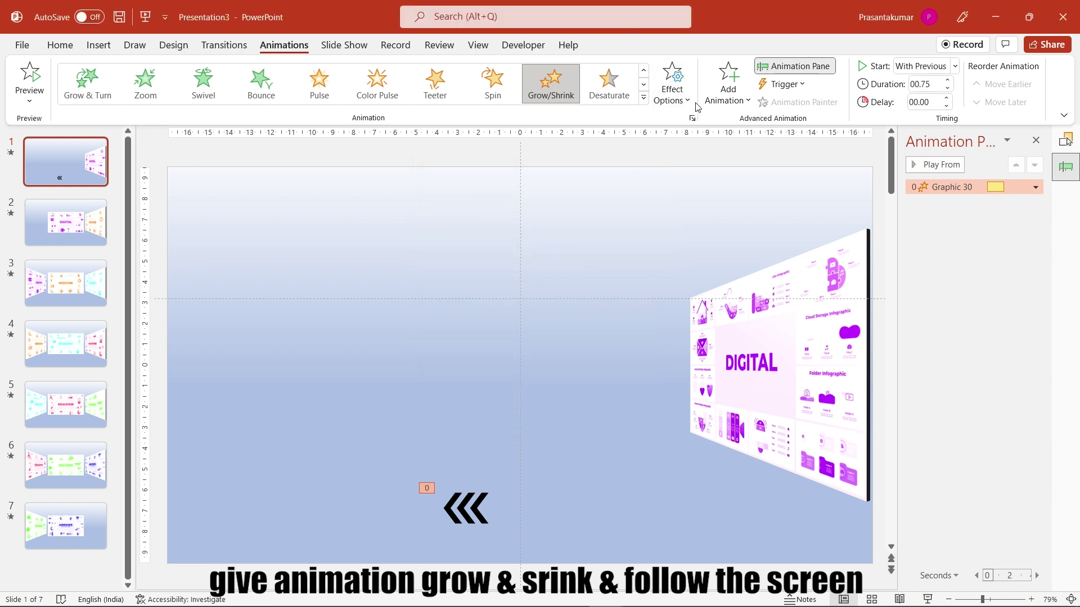
Set the Grow/Shrink effect to repeat Until End of Slide.
{"action": "left_click", "coordinate": [692, 118]}
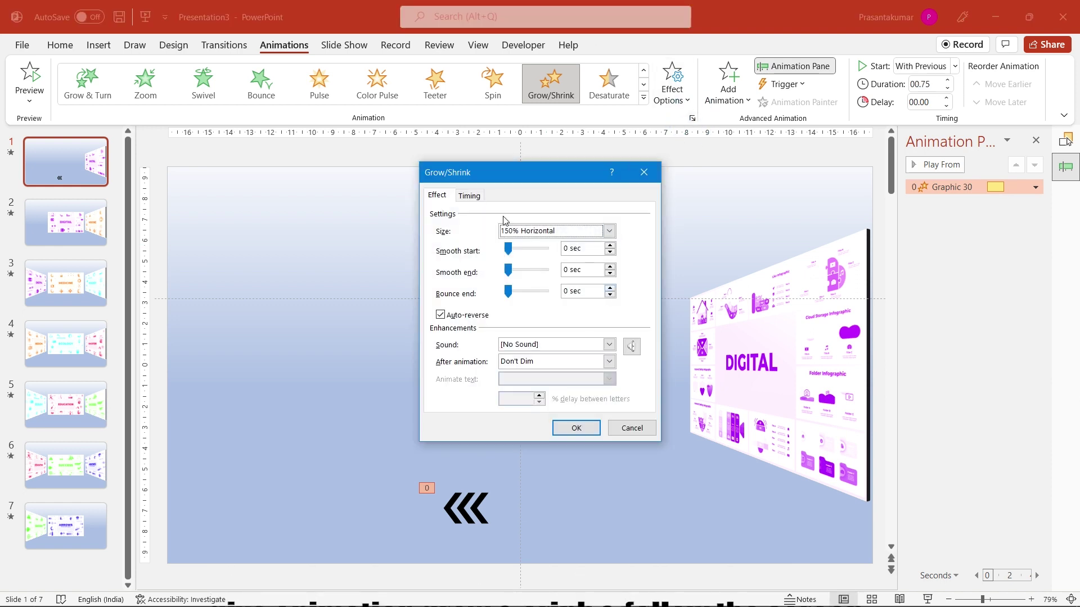
{"action": "left_click", "coordinate": [480, 193]}
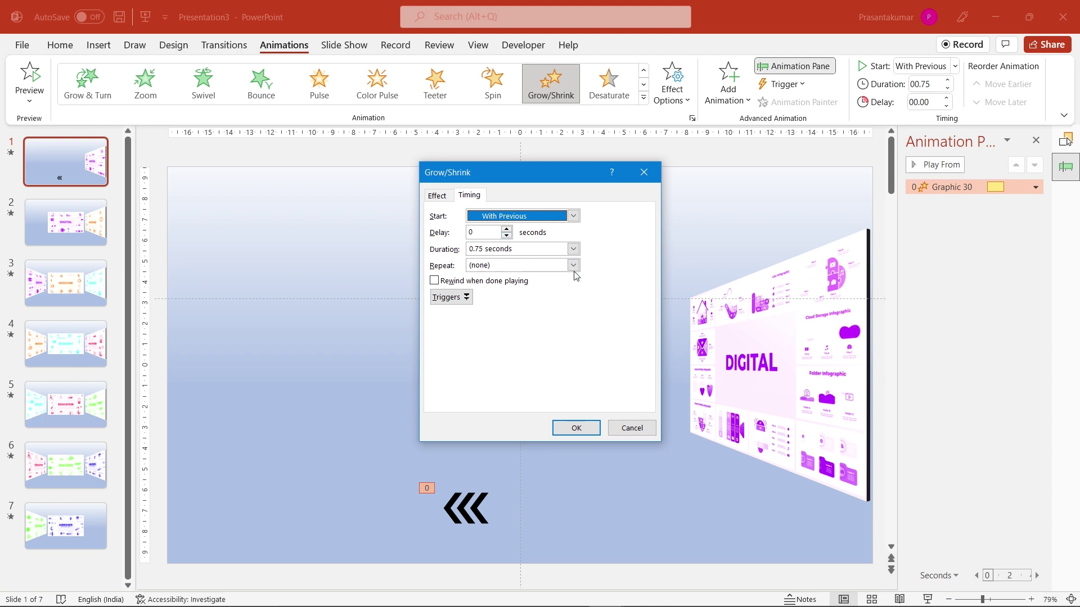
{"action": "left_click", "coordinate": [574, 266]}
{"action": "left_click", "coordinate": [540, 348]}
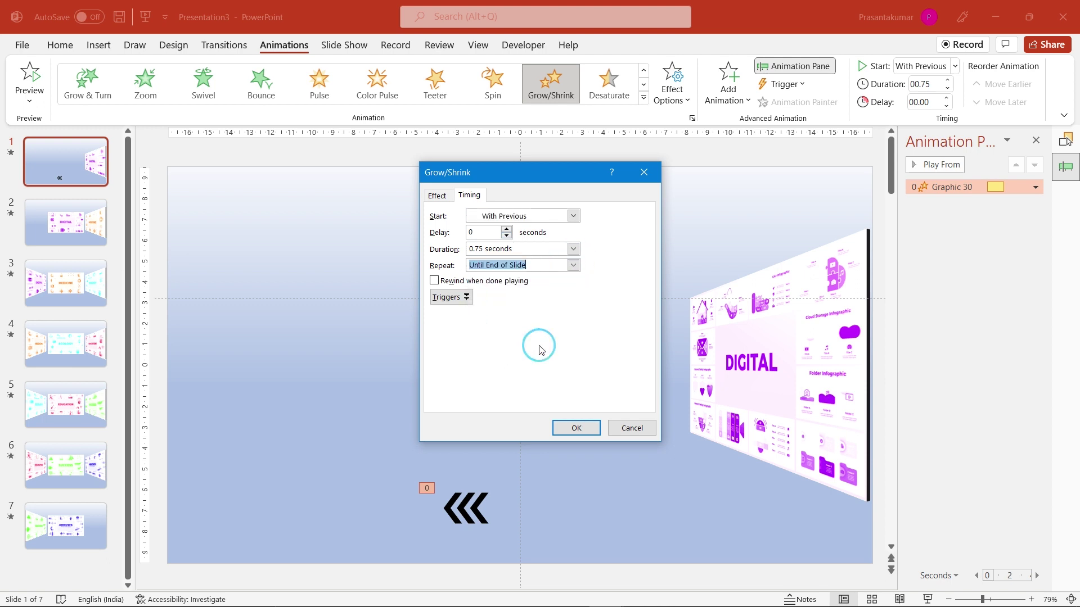
{"action": "left_click", "coordinate": [580, 428]}
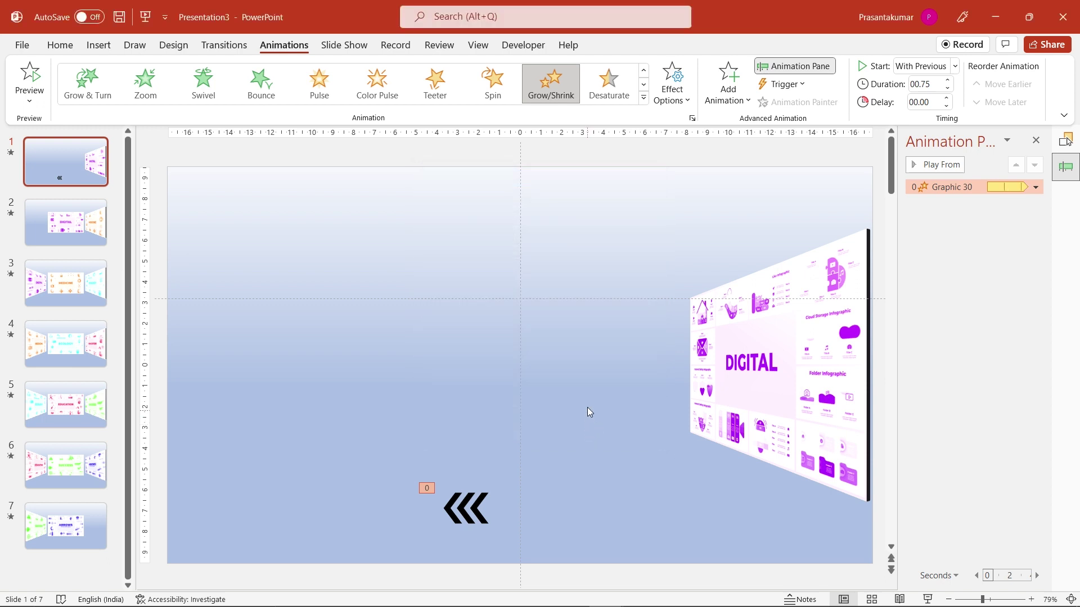
Copy the left chevron and place the duplicate just to its right.
{"action": "left_click", "coordinate": [478, 513]}
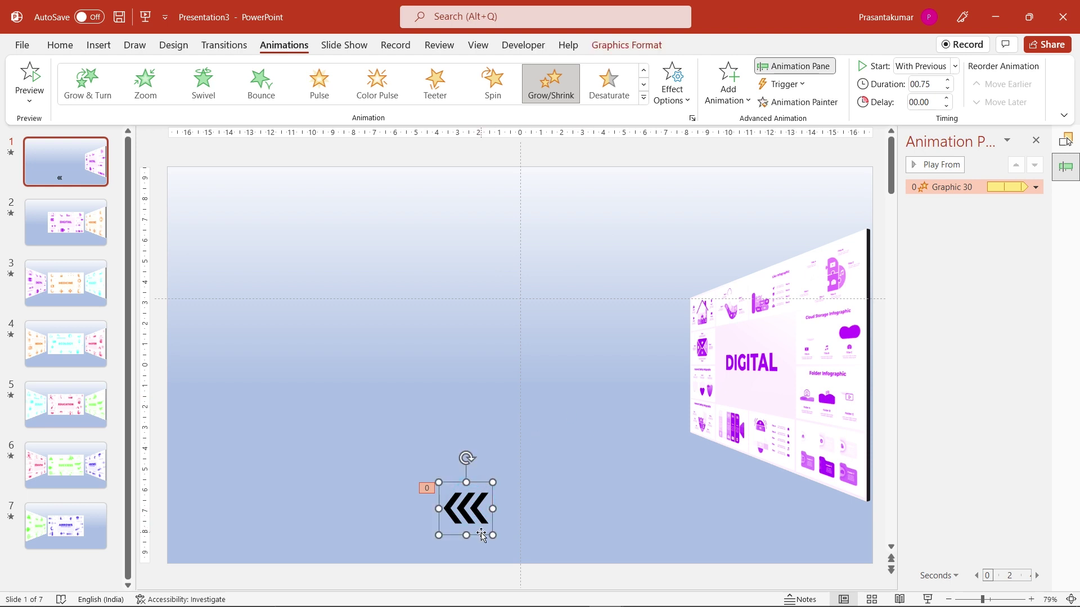
{"action": "left_click_drag", "start_coordinate": [481, 532], "coordinate": [581, 531]}
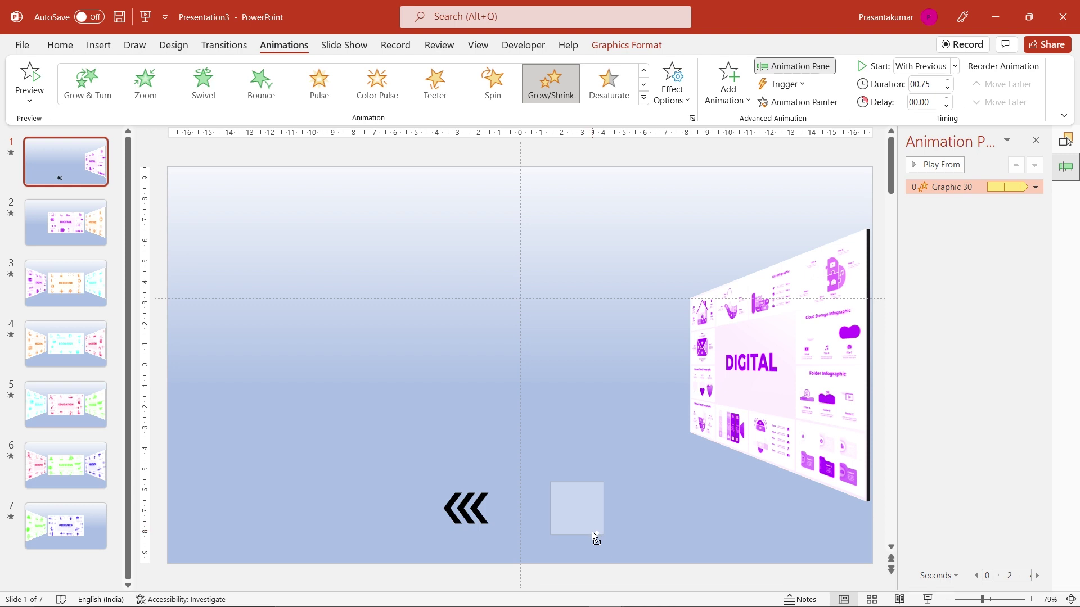
{"action": "left_click_drag", "start_coordinate": [590, 530], "coordinate": [601, 535]}
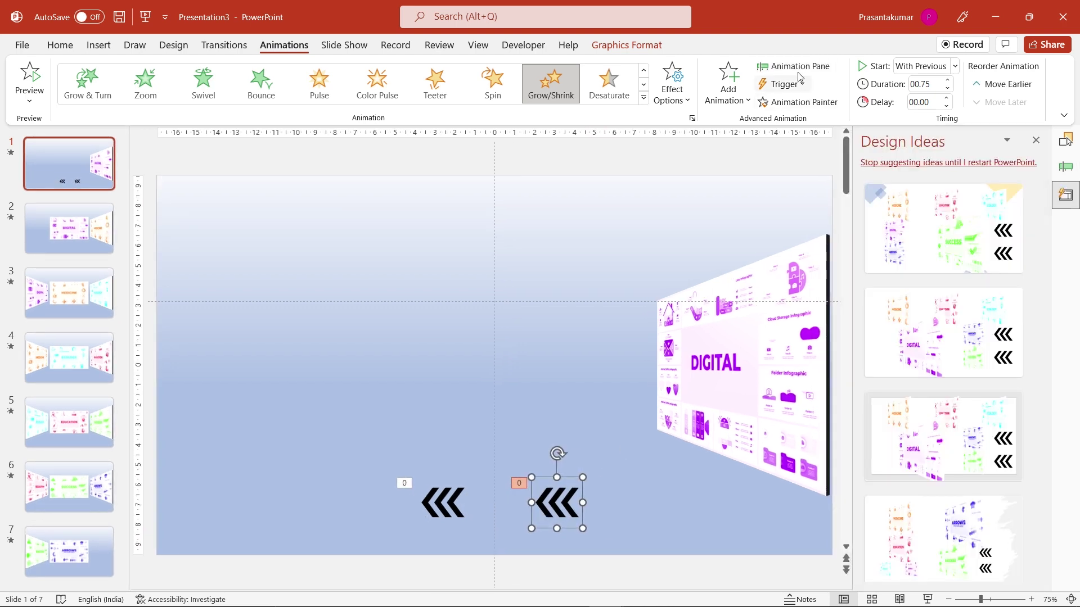
Flip the copied chevron horizontally so it points right.
{"action": "left_click", "coordinate": [659, 46]}
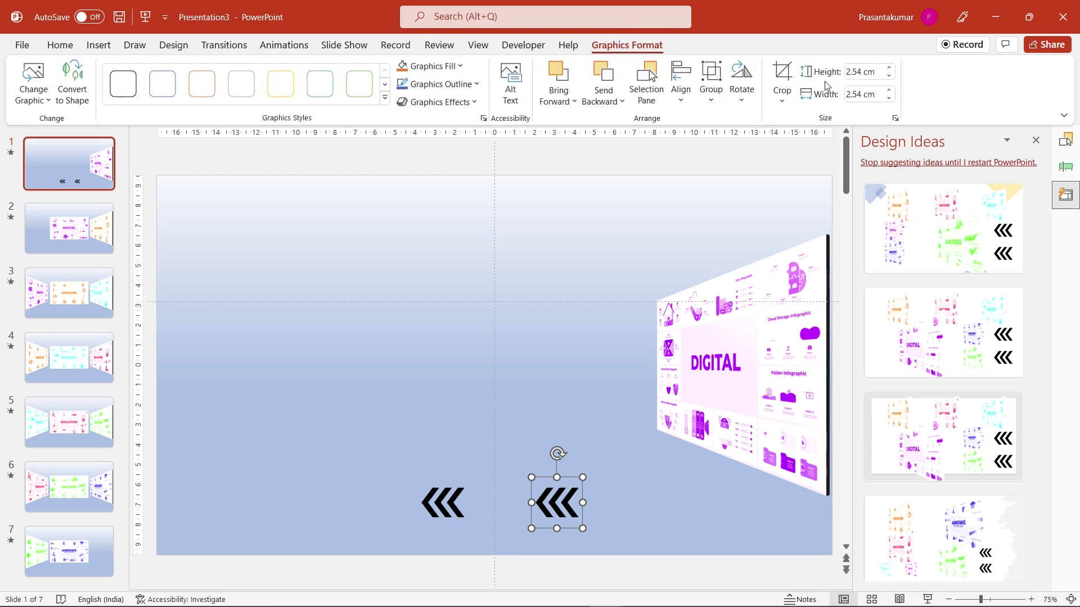
{"action": "left_click", "coordinate": [752, 90]}
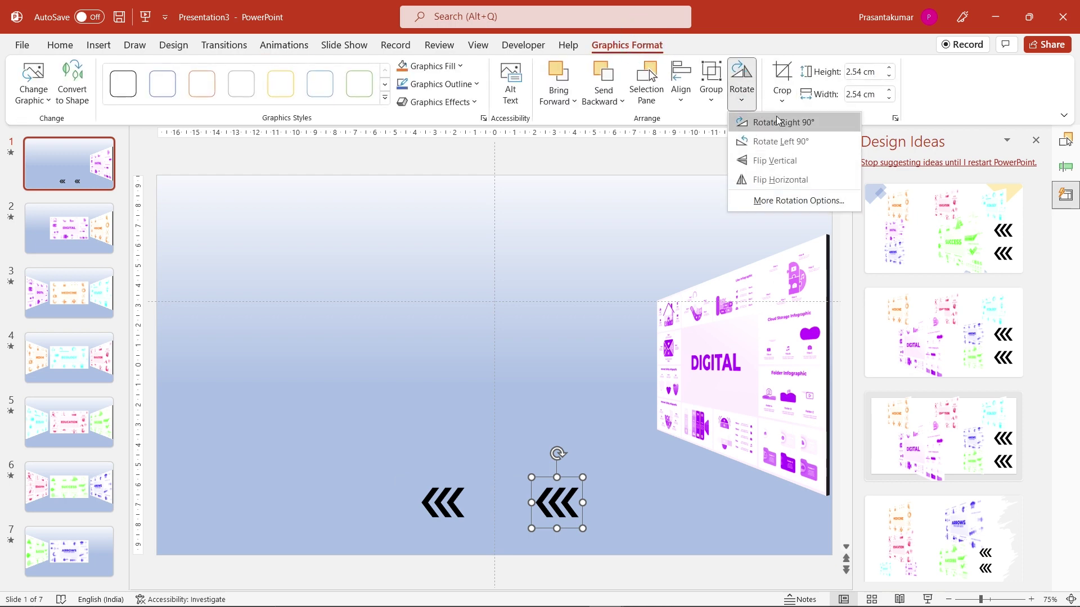
{"action": "left_click", "coordinate": [800, 181]}
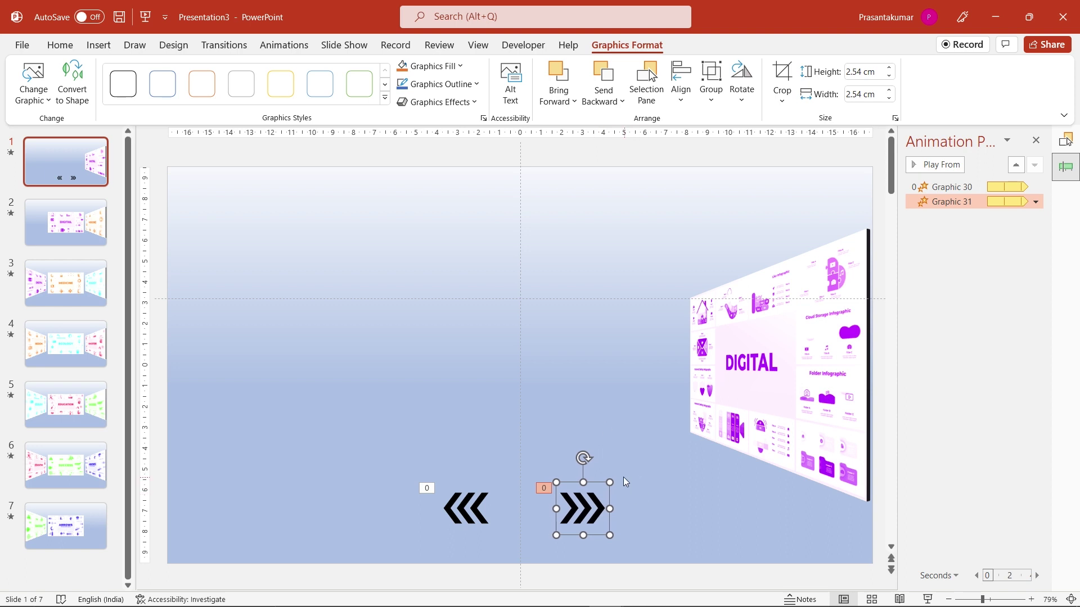
{"action": "left_click", "coordinate": [632, 419]}
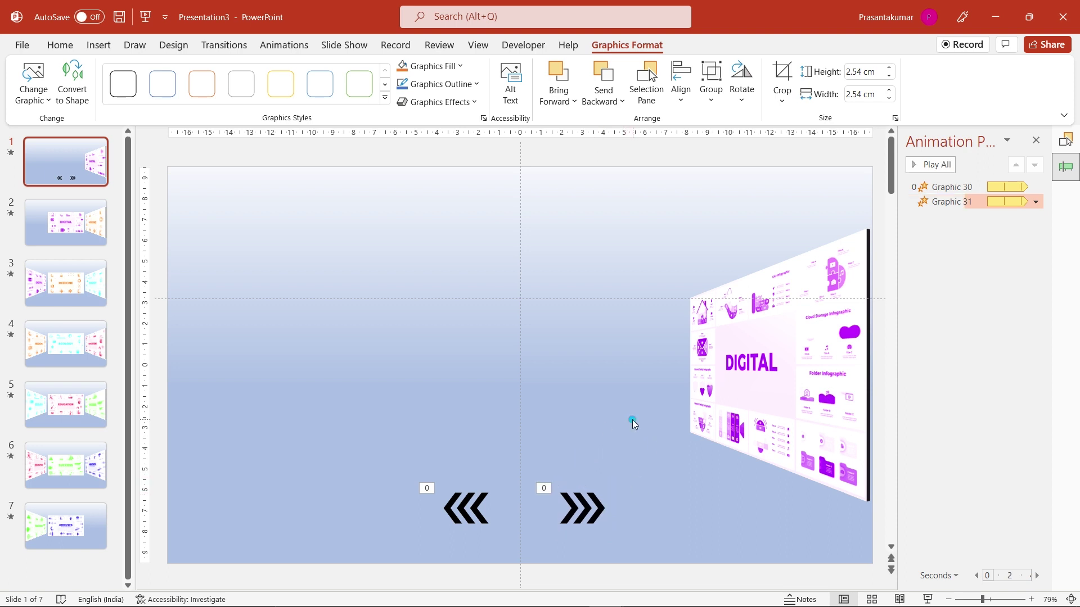
{"action": "left_click", "coordinate": [585, 493]}
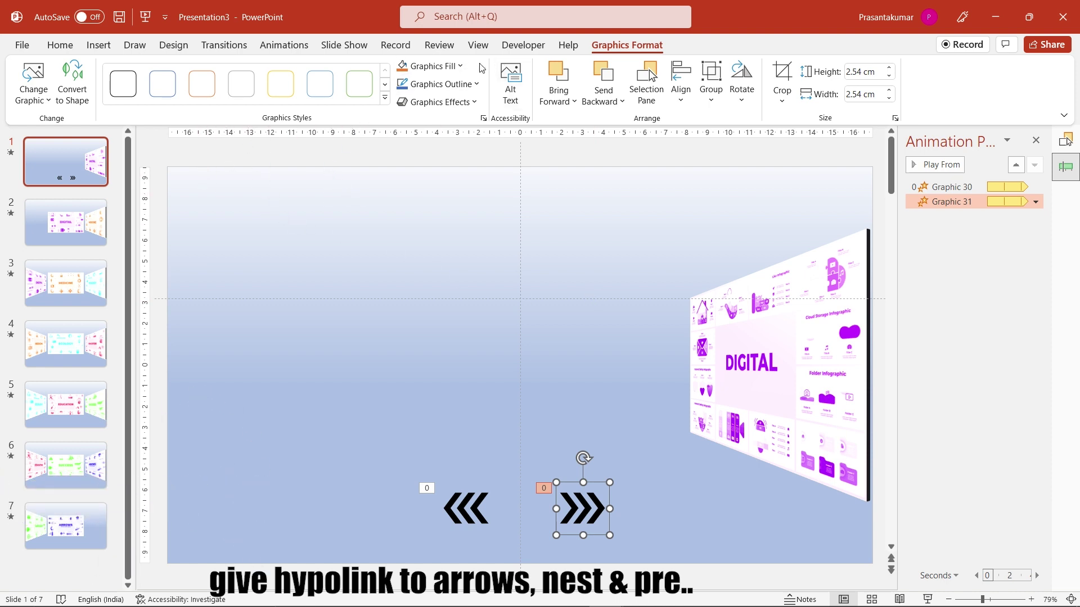
Give the right chevron an action hyperlink to Previous Slide.
{"action": "left_click", "coordinate": [98, 45]}
{"action": "left_click", "coordinate": [602, 90]}
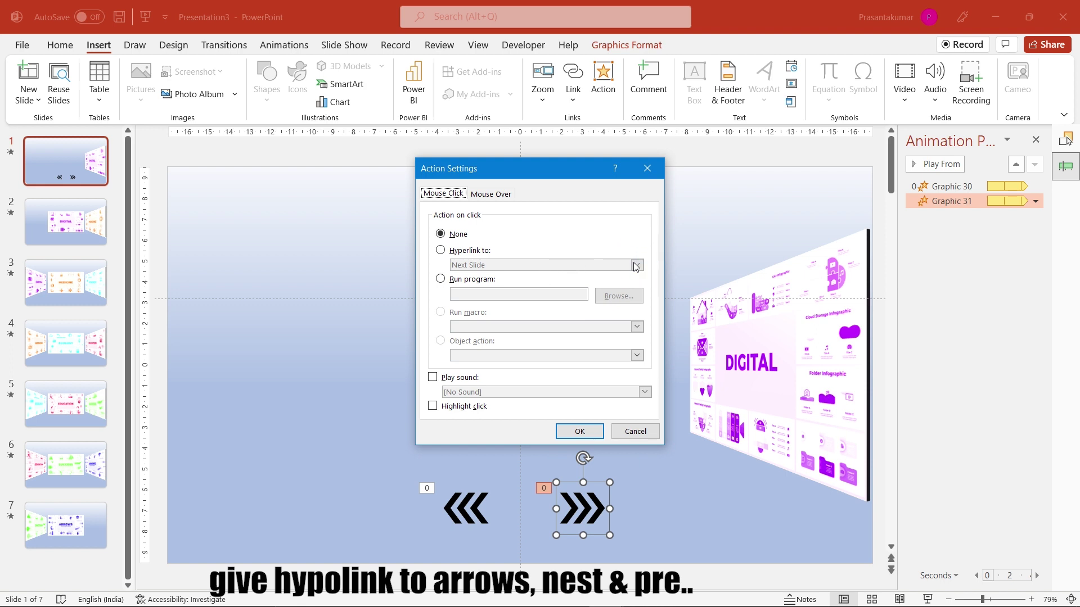
{"action": "left_click", "coordinate": [443, 251]}
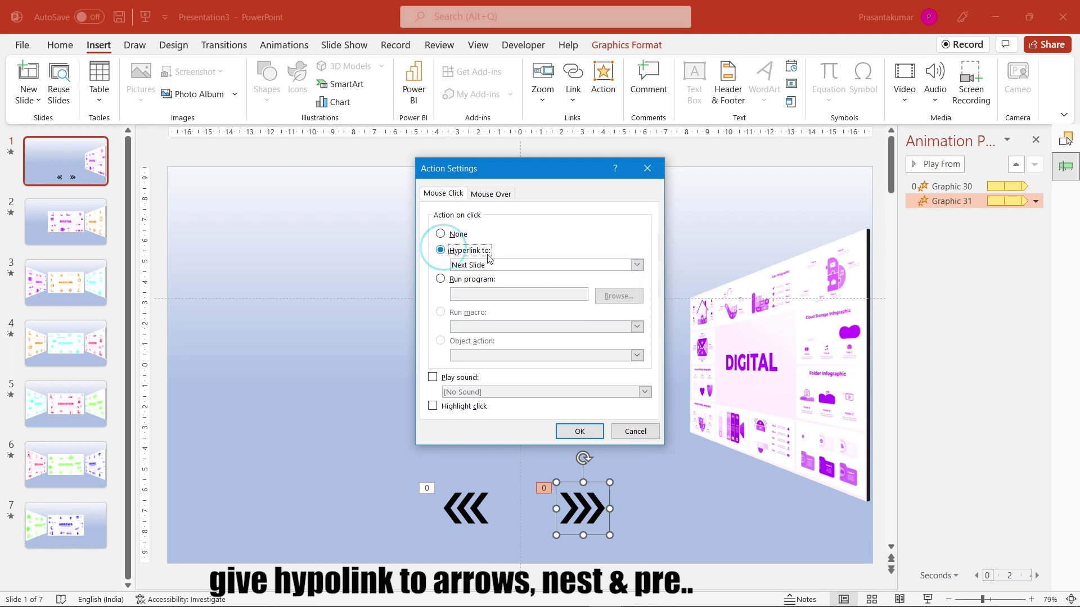
{"action": "left_click", "coordinate": [636, 266]}
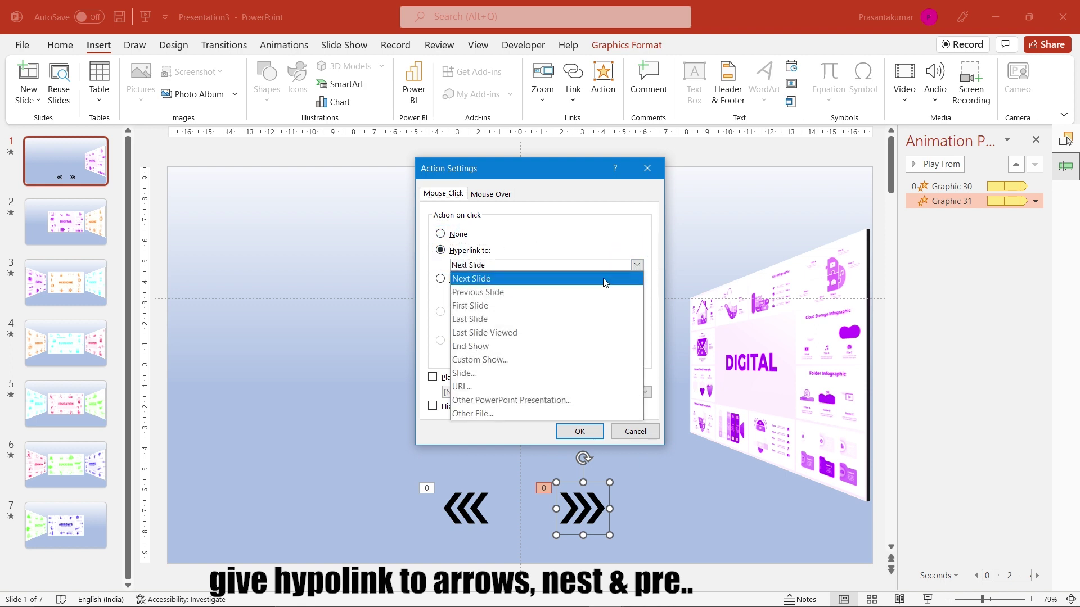
{"action": "left_click", "coordinate": [574, 292]}
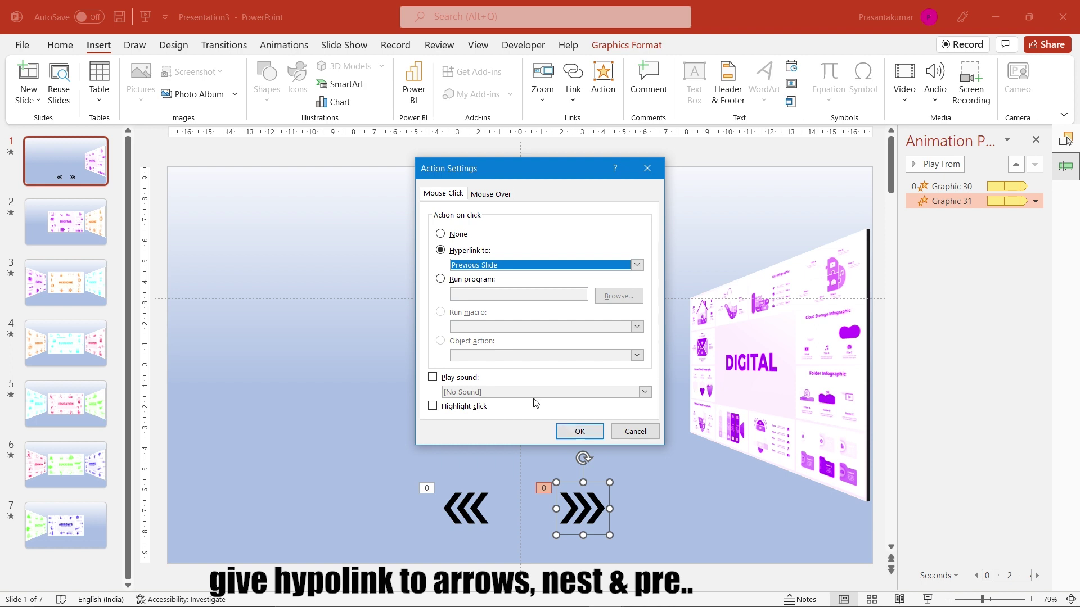
{"action": "left_click", "coordinate": [579, 432]}
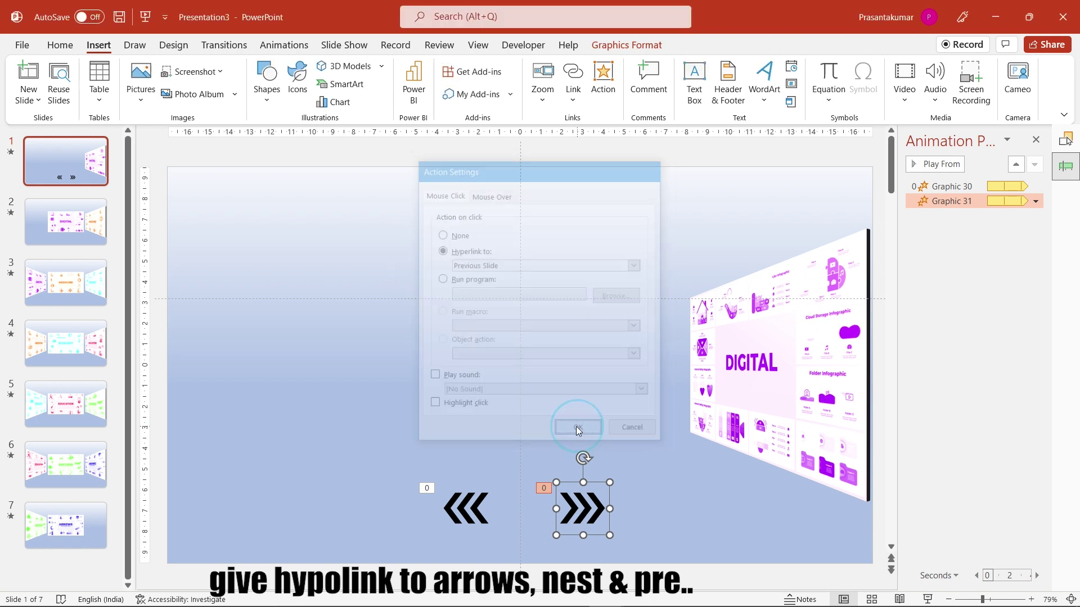
Give the left chevron an action hyperlink to Next Slide.
{"action": "left_click", "coordinate": [463, 507]}
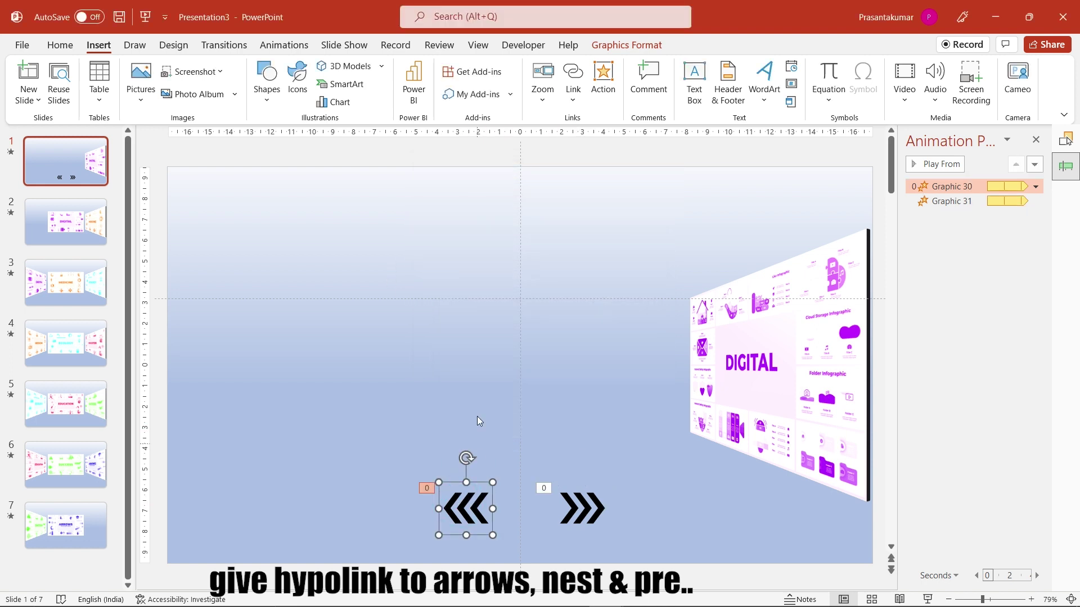
{"action": "left_click", "coordinate": [611, 96]}
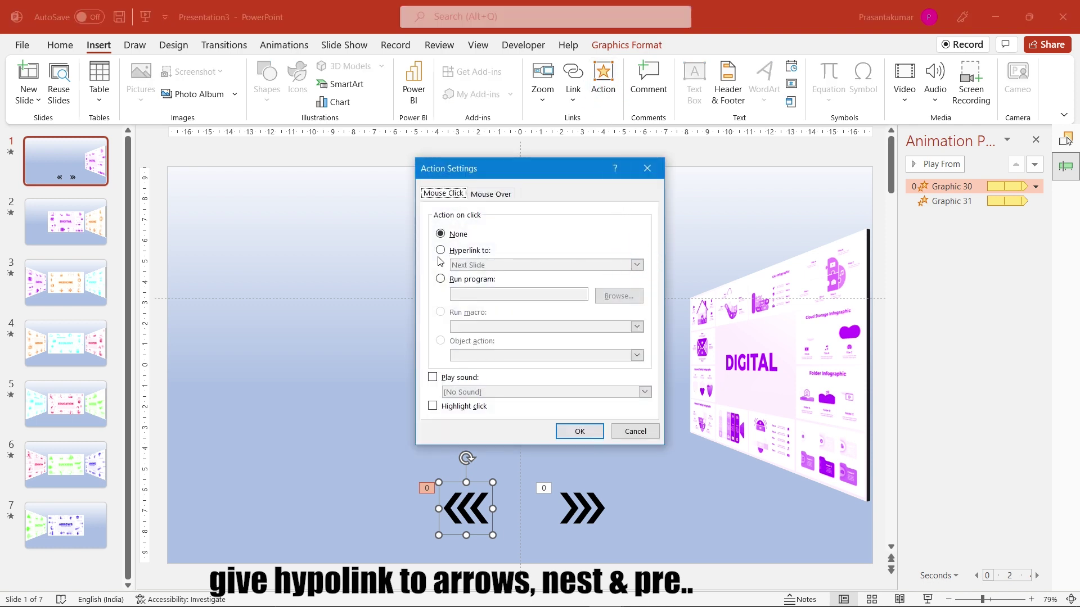
{"action": "left_click", "coordinate": [624, 265]}
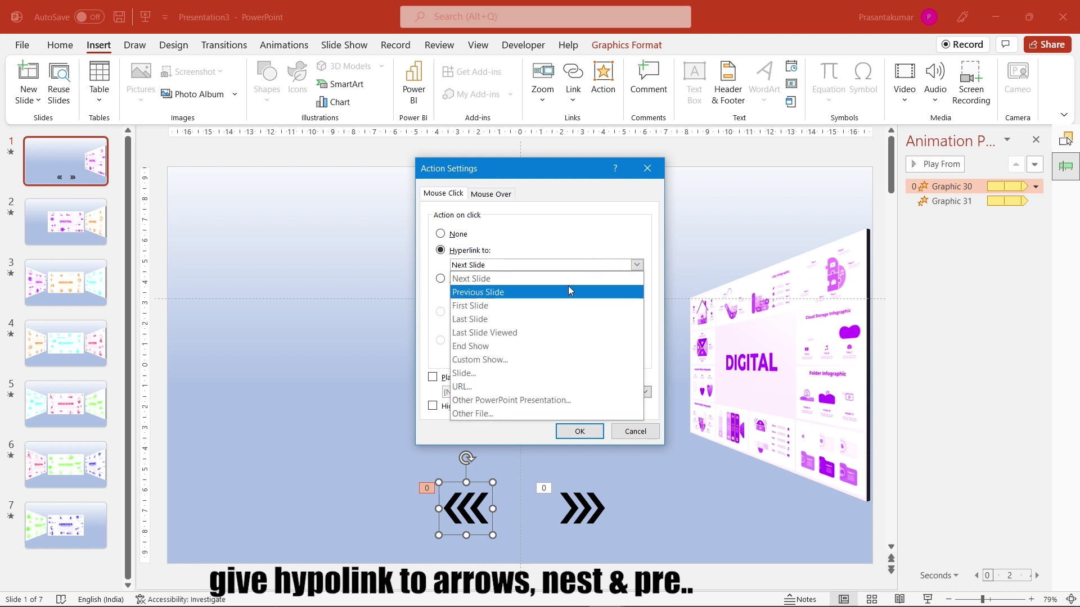
{"action": "left_click", "coordinate": [554, 279]}
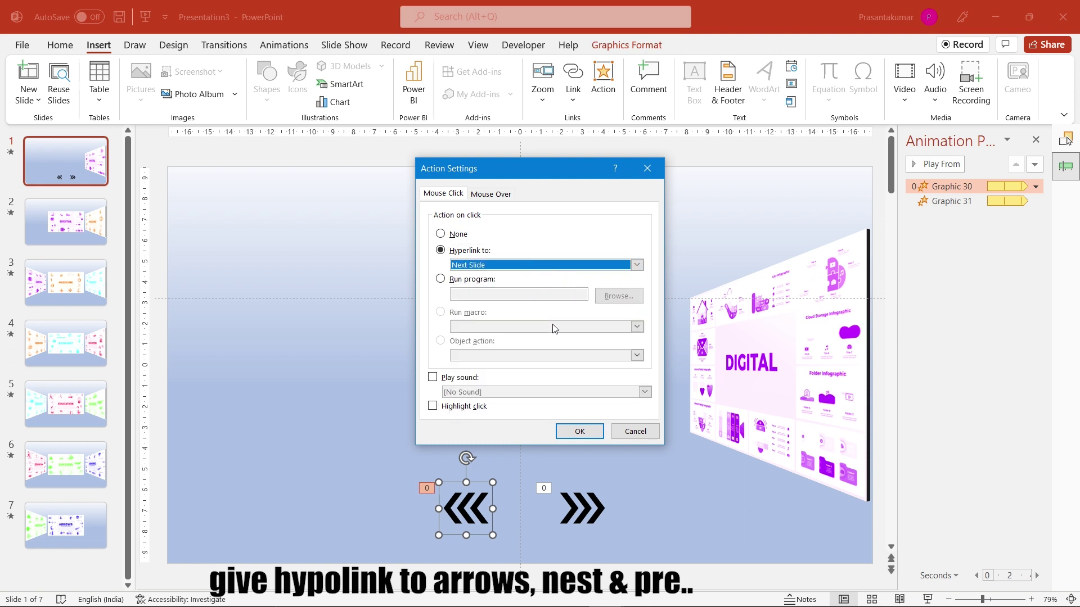
{"action": "left_click", "coordinate": [571, 429]}
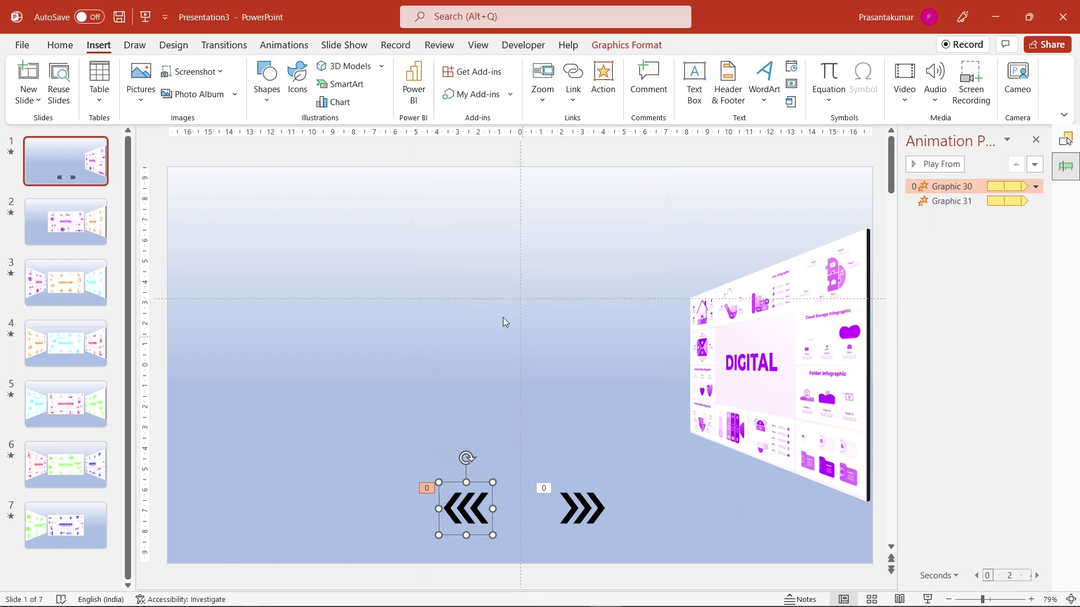
{"action": "left_click", "coordinate": [358, 407]}
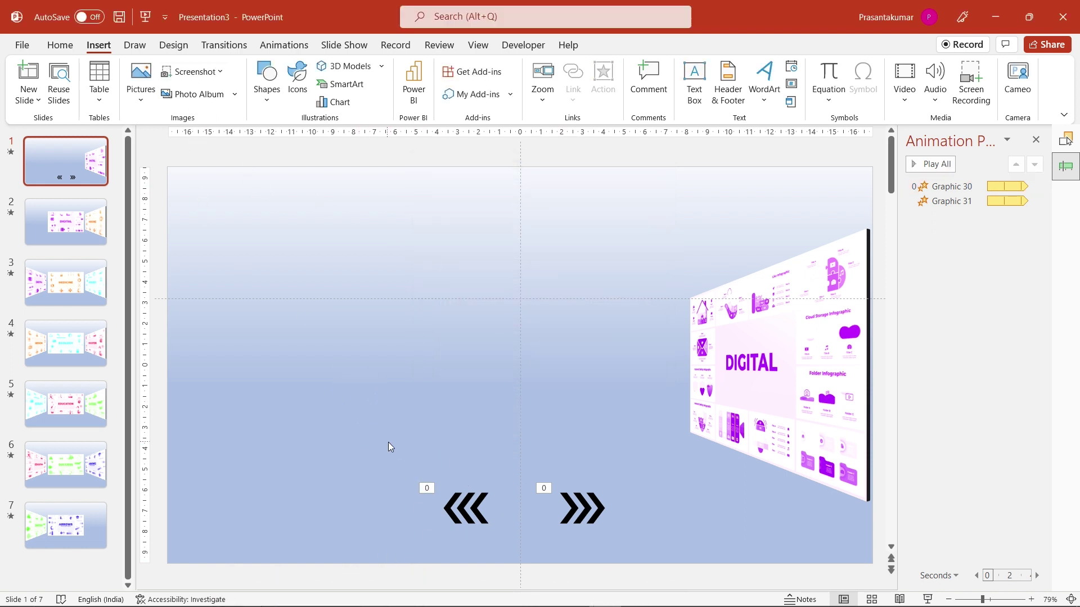
{"action": "left_click", "coordinate": [146, 18]}
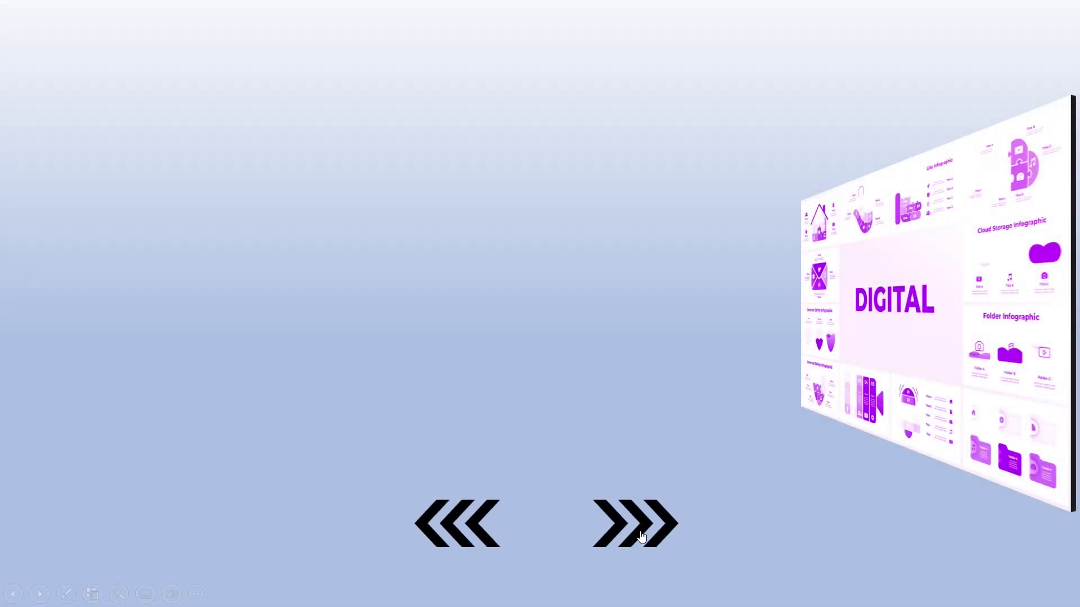
{"action": "left_click", "coordinate": [457, 528]}
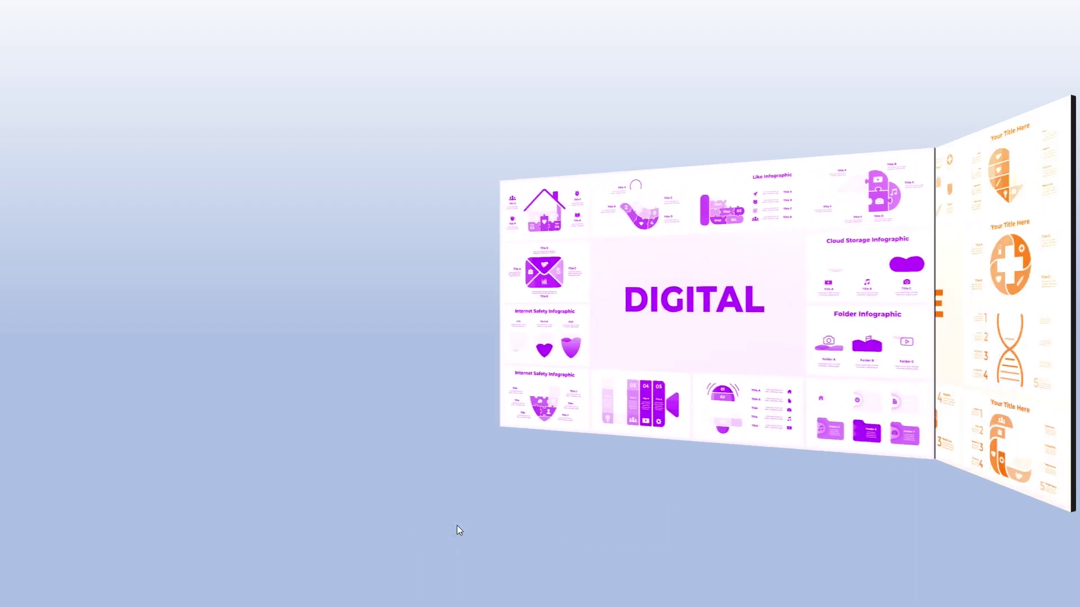
{"action": "key", "text": "Escape"}
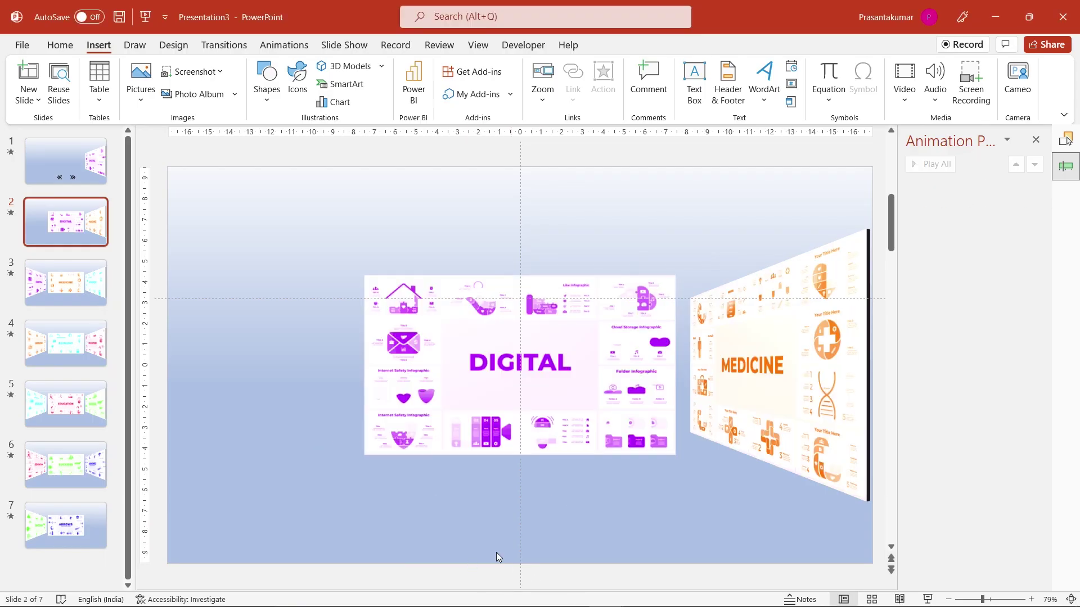
{"action": "left_click", "coordinate": [57, 159]}
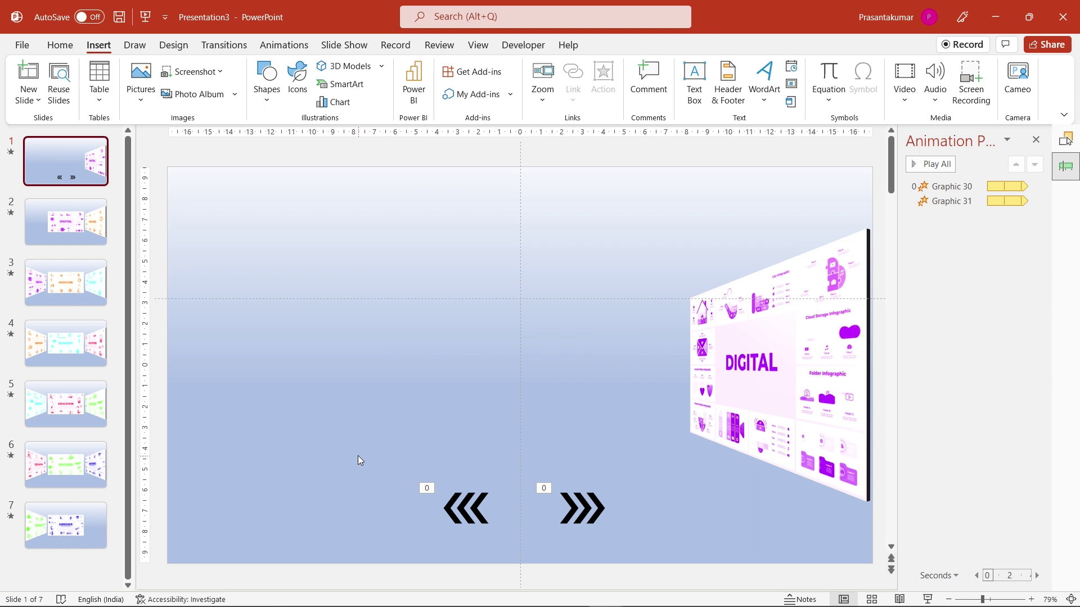
Select both chevrons and paste them onto slides 2, 3 and 4.
{"action": "left_click_drag", "start_coordinate": [358, 455], "coordinate": [654, 587]}
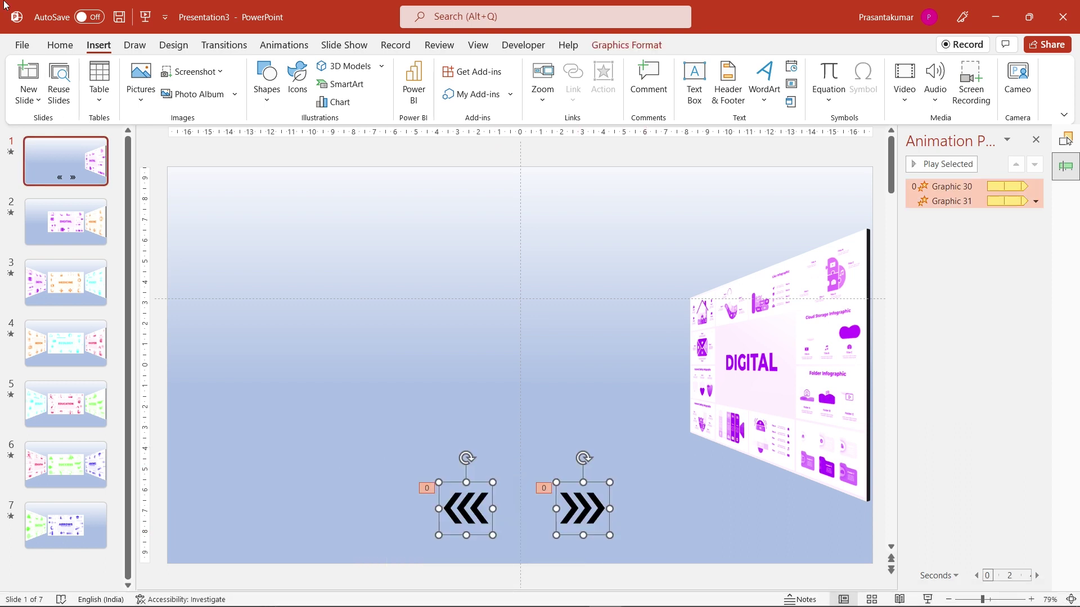
{"action": "left_click", "coordinate": [58, 44]}
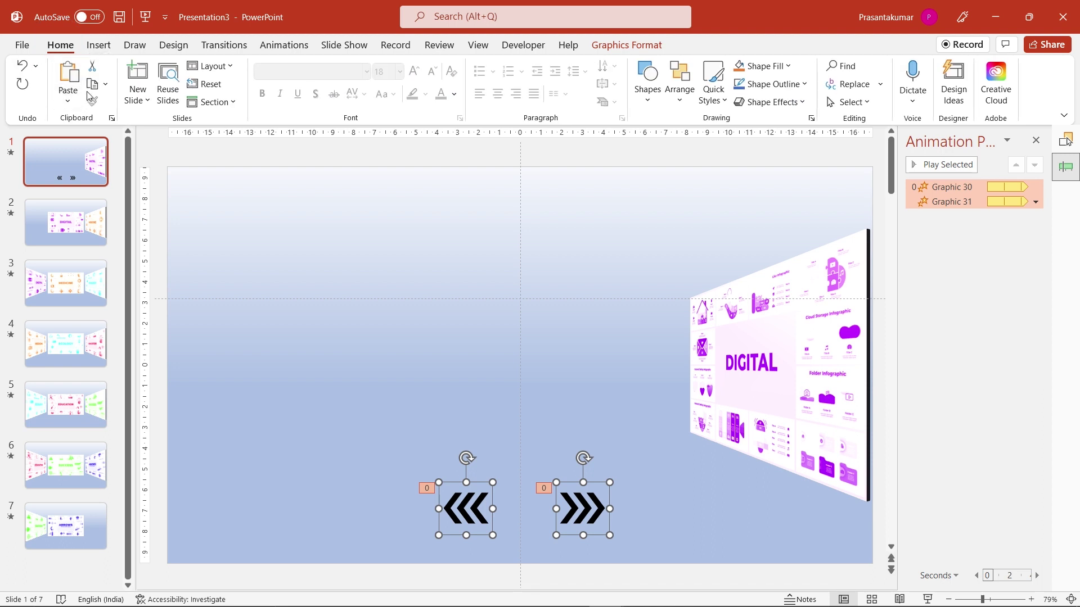
{"action": "left_click", "coordinate": [85, 231]}
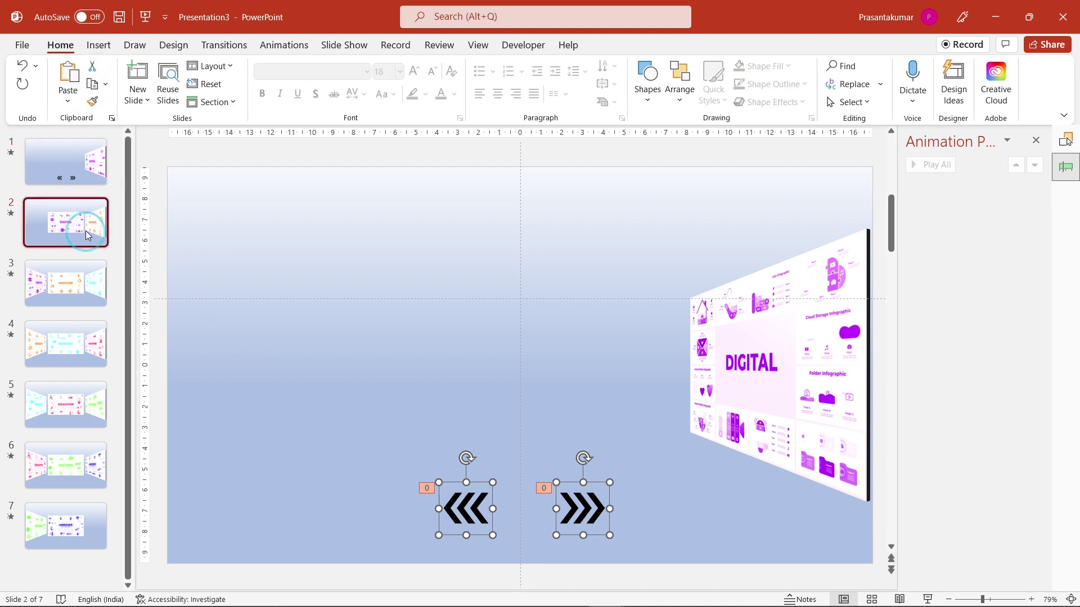
{"action": "left_click", "coordinate": [62, 83]}
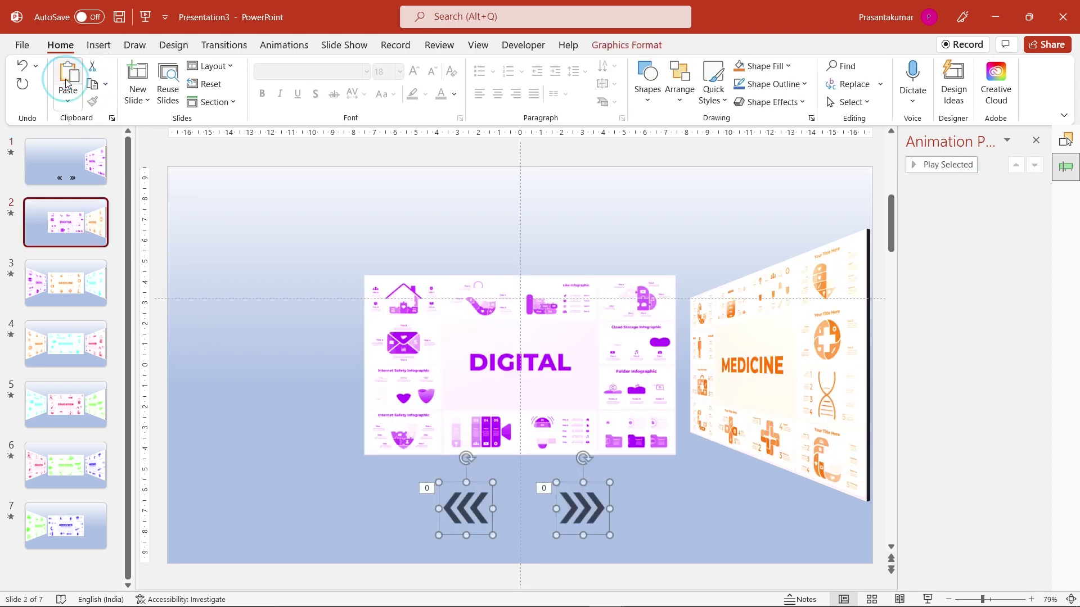
{"action": "left_click", "coordinate": [80, 270]}
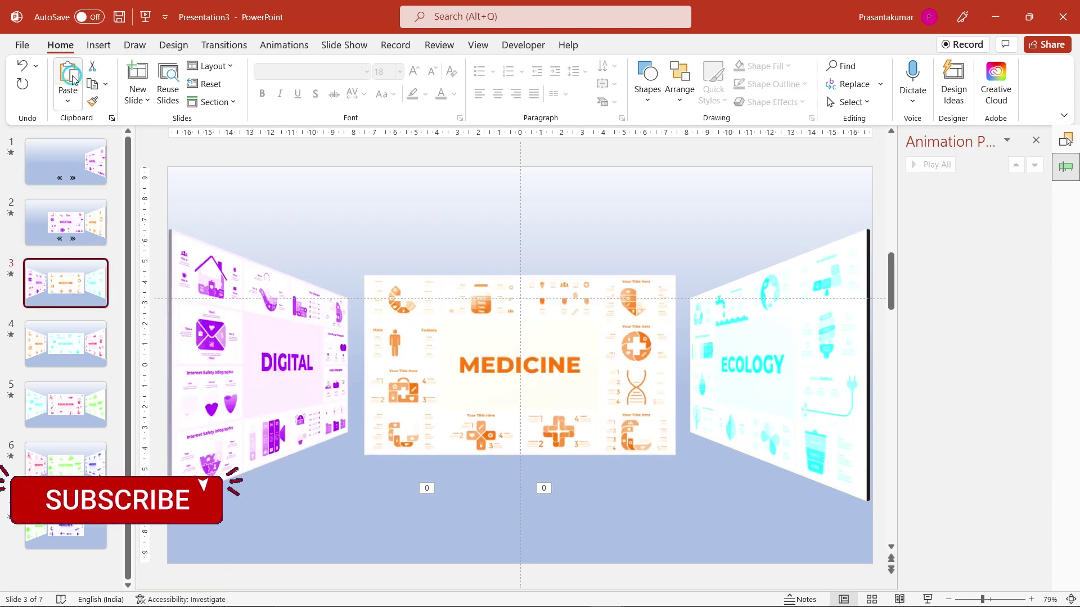
{"action": "left_click", "coordinate": [69, 79]}
{"action": "key", "text": "Page_Down"}
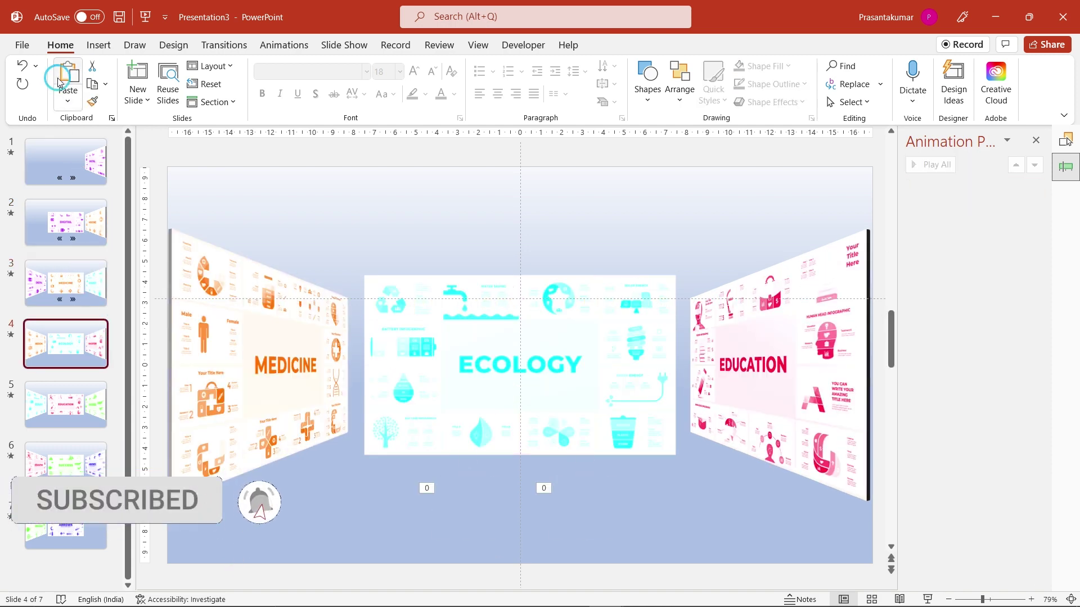
{"action": "left_click", "coordinate": [58, 82]}
Paste the chevron pair onto slides 5, 6 and 7.
{"action": "left_click", "coordinate": [73, 403]}
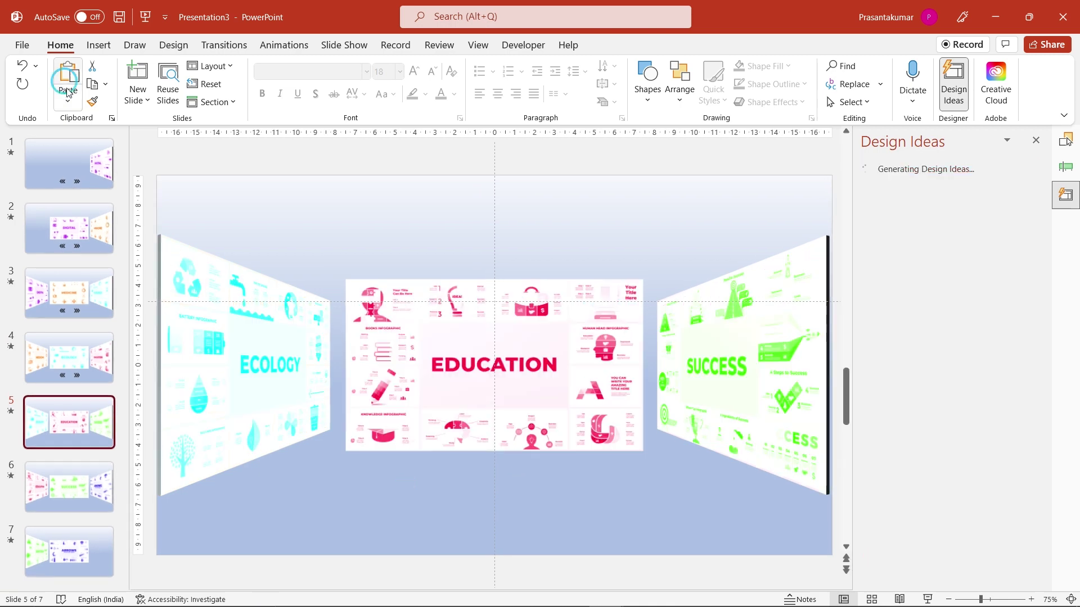
{"action": "left_click", "coordinate": [67, 88]}
{"action": "left_click", "coordinate": [70, 469]}
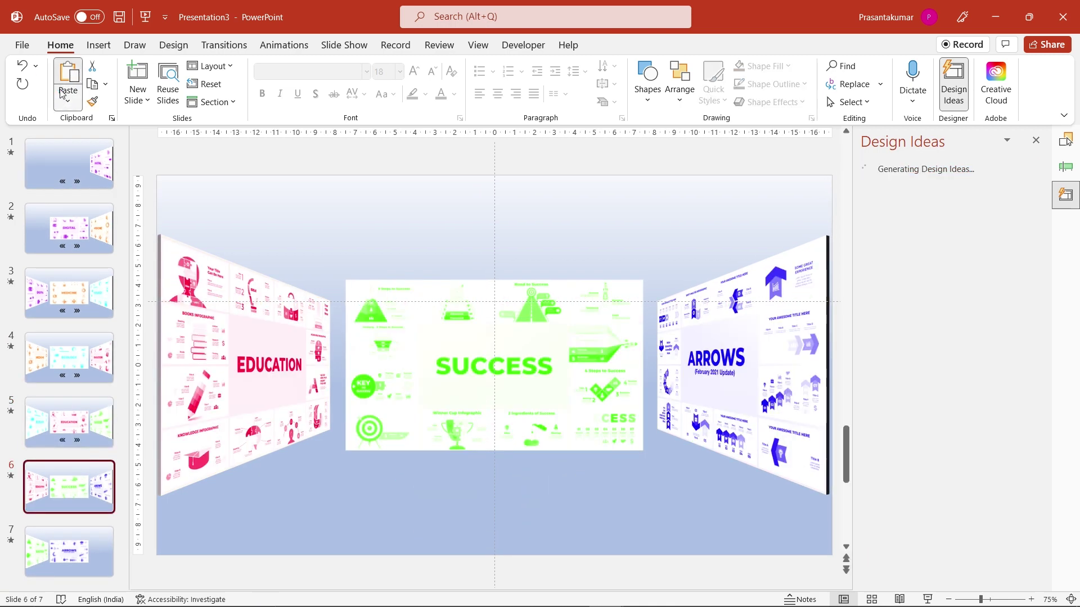
{"action": "left_click", "coordinate": [62, 93]}
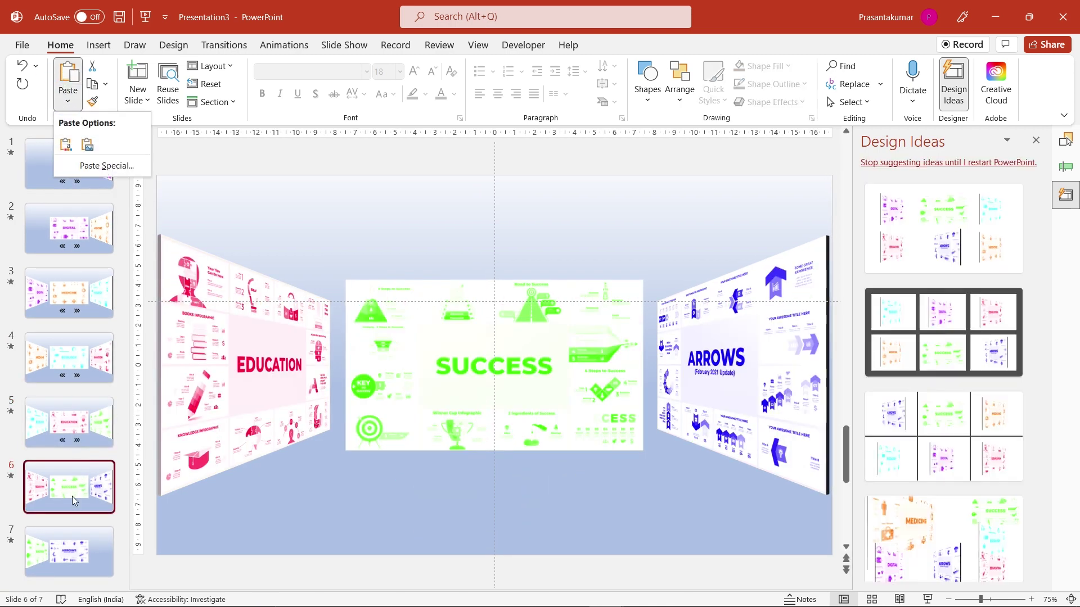
{"action": "left_click", "coordinate": [71, 83]}
{"action": "left_click", "coordinate": [98, 556]}
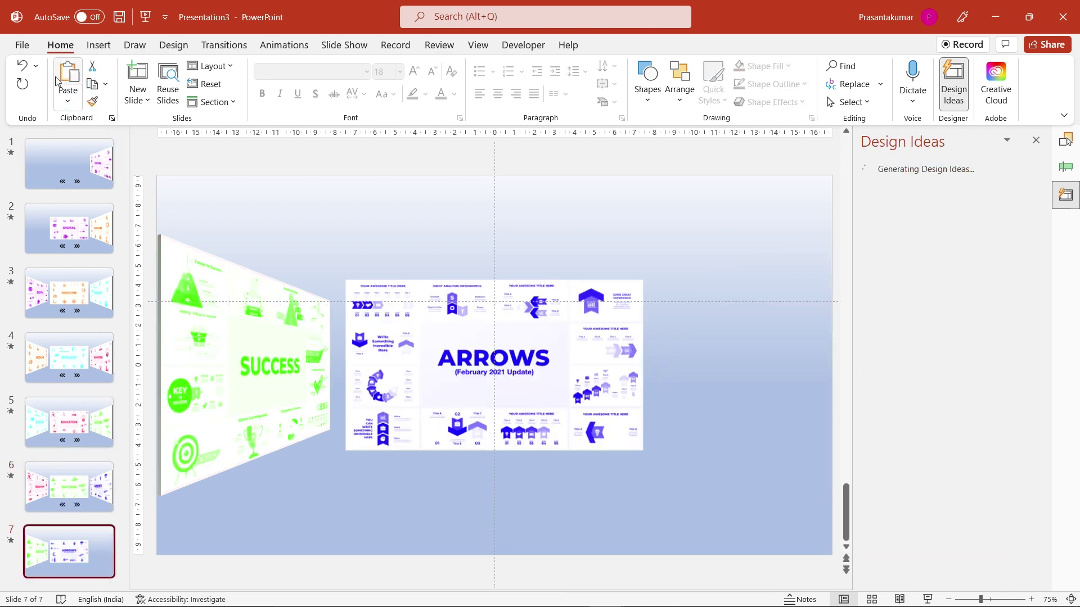
{"action": "left_click", "coordinate": [65, 78]}
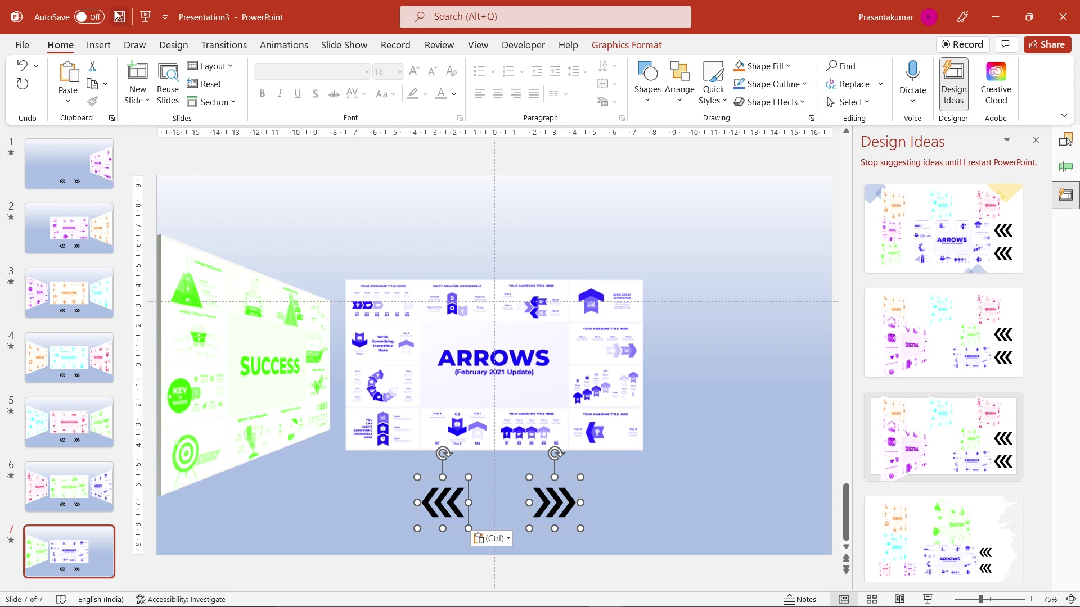
Start the slide show and advance through DIGITAL, MEDICINE, ECOLOGY and EDUCATION panels.
{"action": "left_click", "coordinate": [146, 21]}
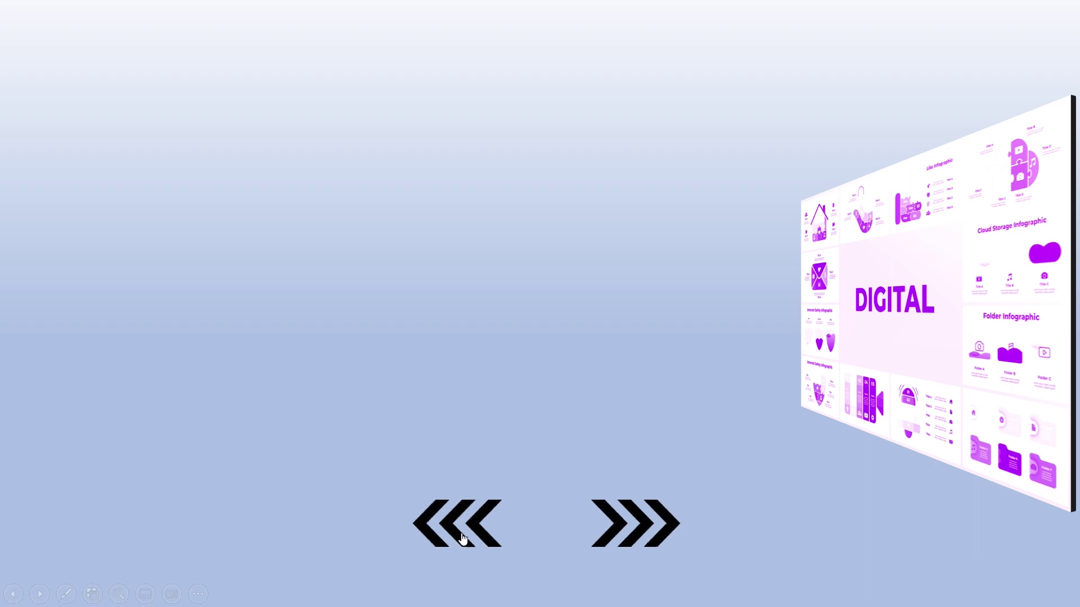
{"action": "left_click", "coordinate": [456, 534]}
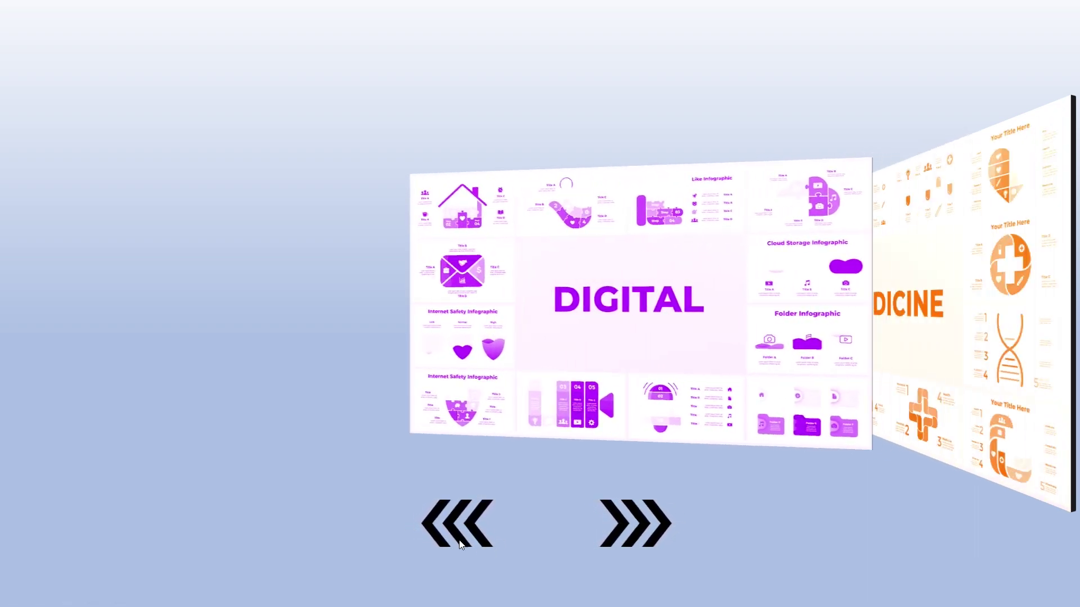
{"action": "left_click", "coordinate": [463, 543]}
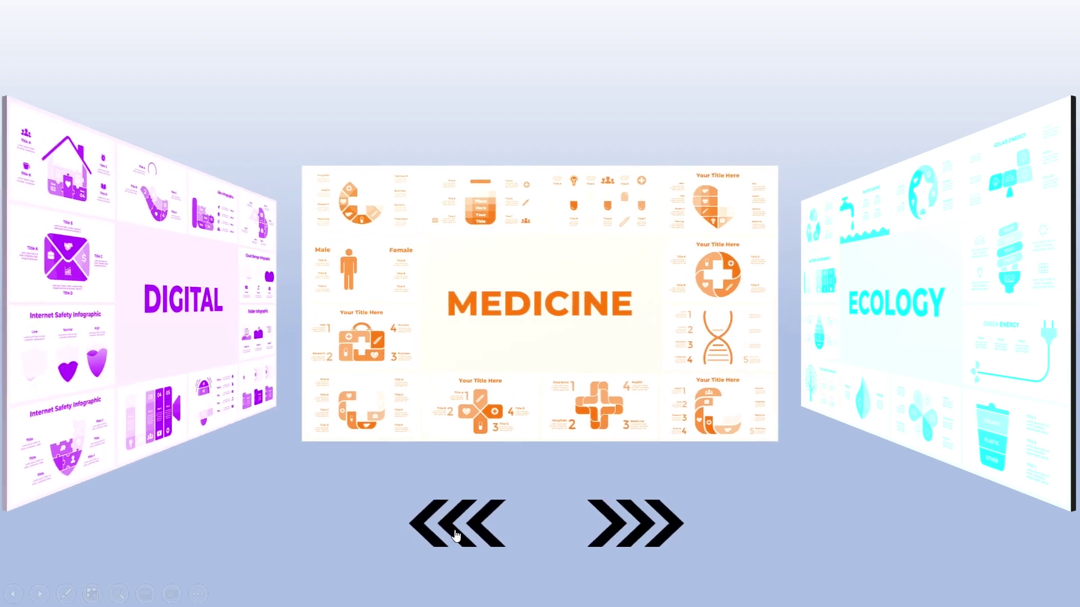
{"action": "left_click", "coordinate": [457, 534]}
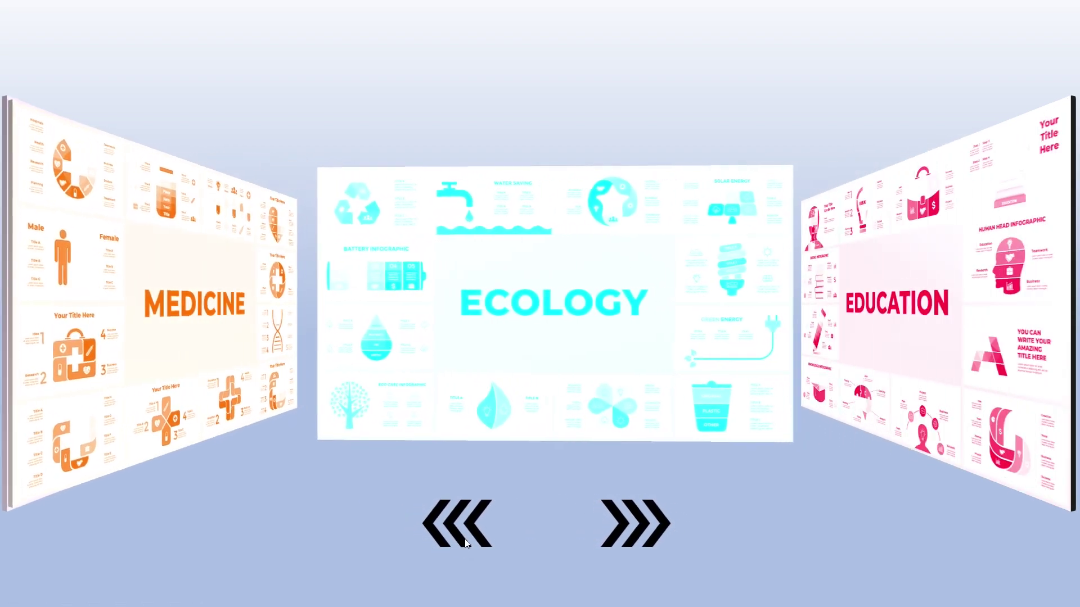
{"action": "left_click", "coordinate": [456, 529]}
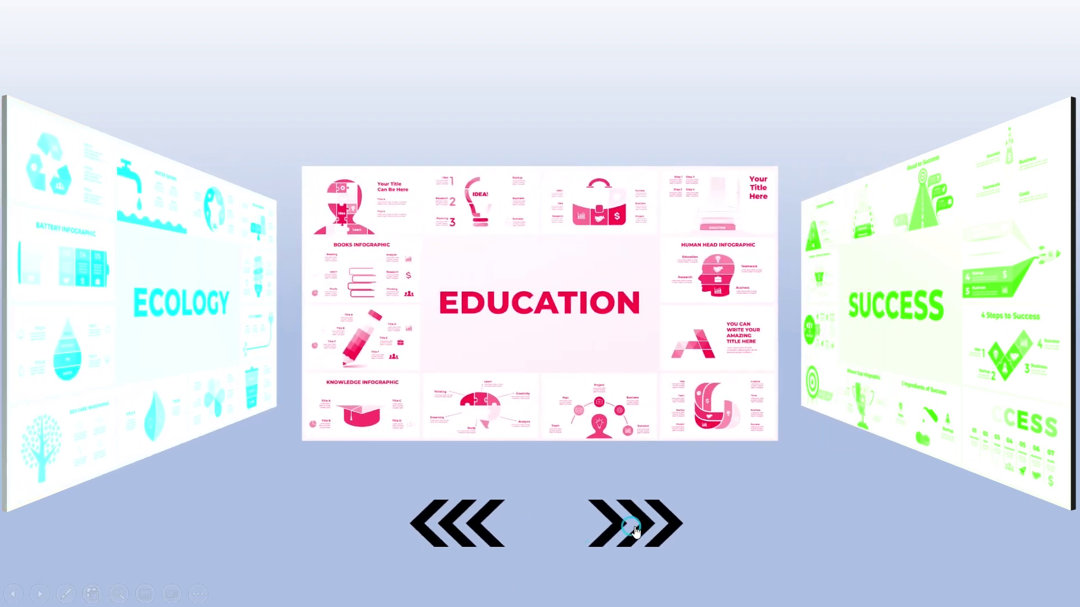
Test stepping back to ECOLOGY, then advance through EDUCATION and SUCCESS to ARROWS.
{"action": "left_click", "coordinate": [621, 541]}
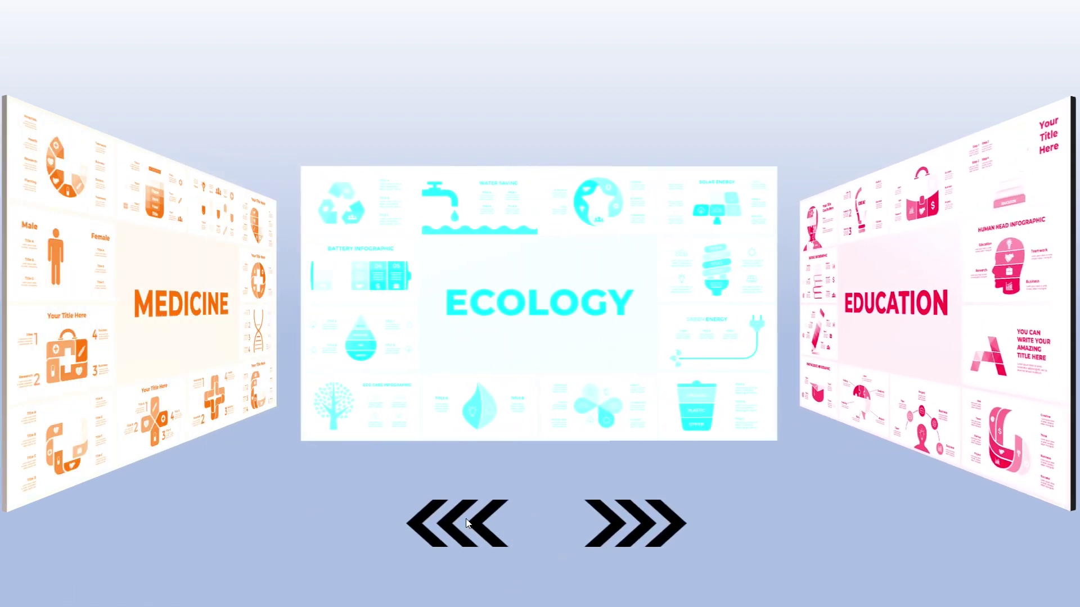
{"action": "left_click", "coordinate": [467, 523]}
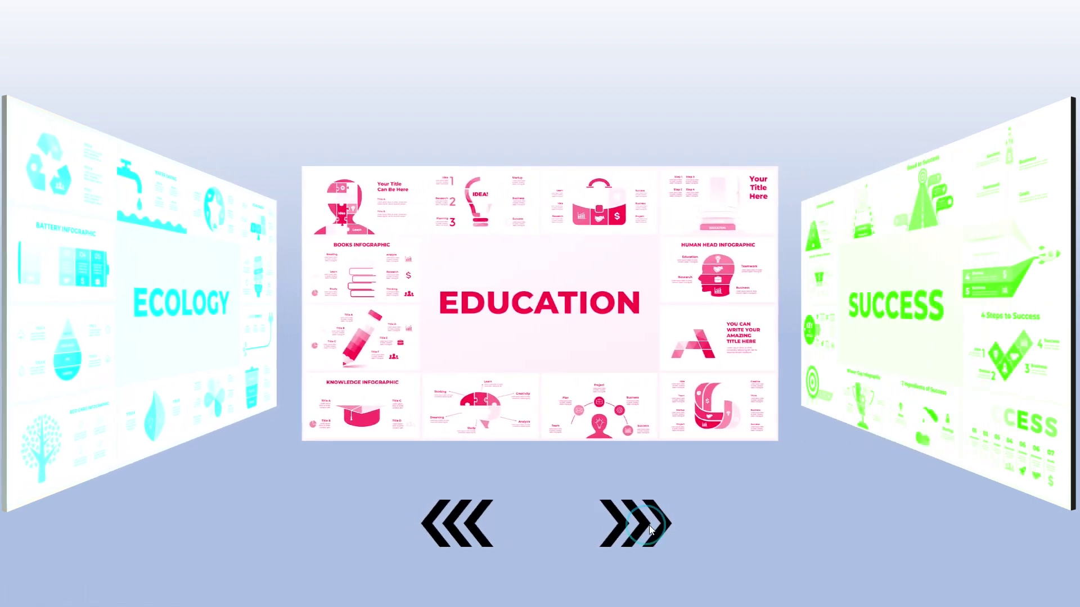
{"action": "left_click", "coordinate": [649, 525]}
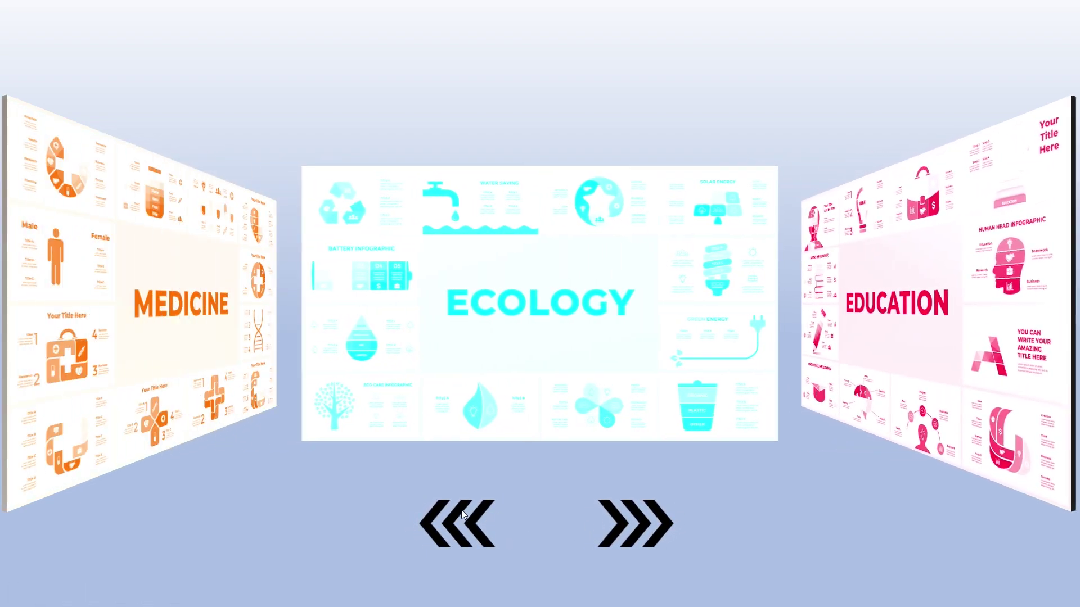
{"action": "left_click", "coordinate": [461, 512]}
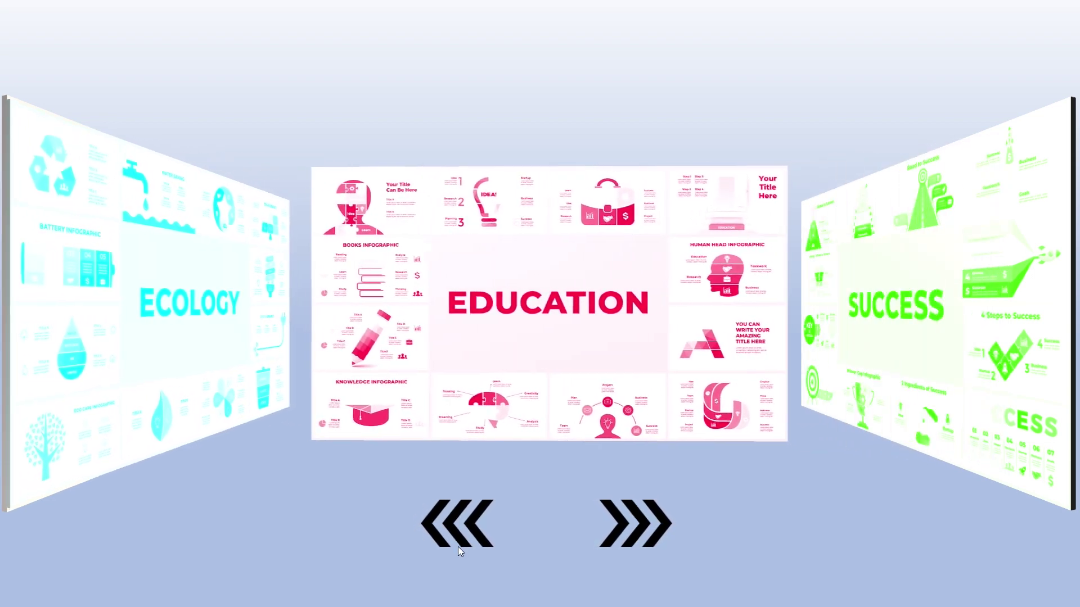
{"action": "left_click", "coordinate": [456, 529]}
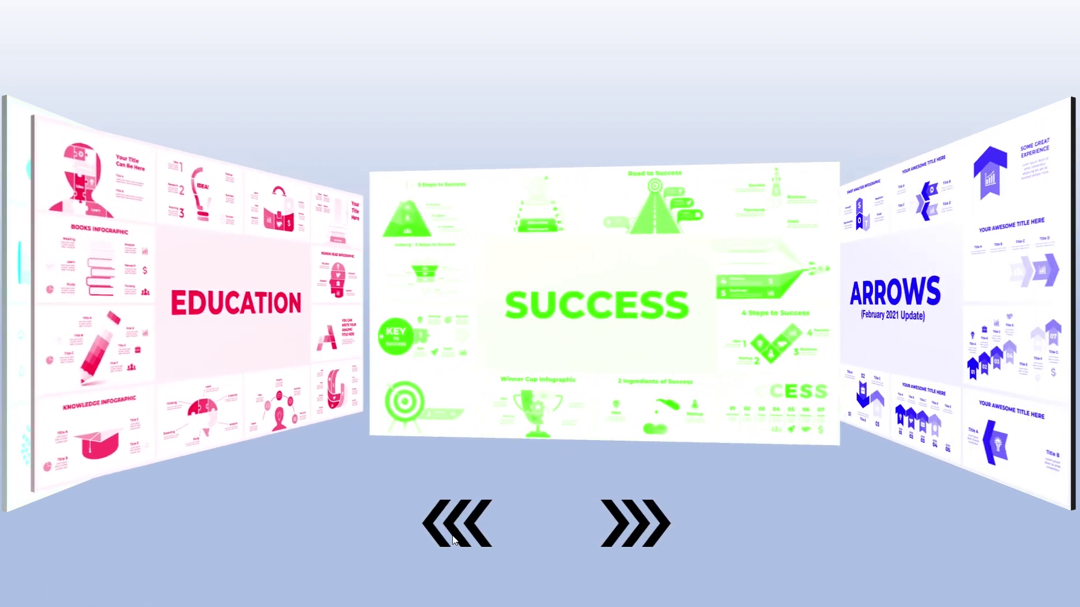
{"action": "left_click", "coordinate": [463, 525]}
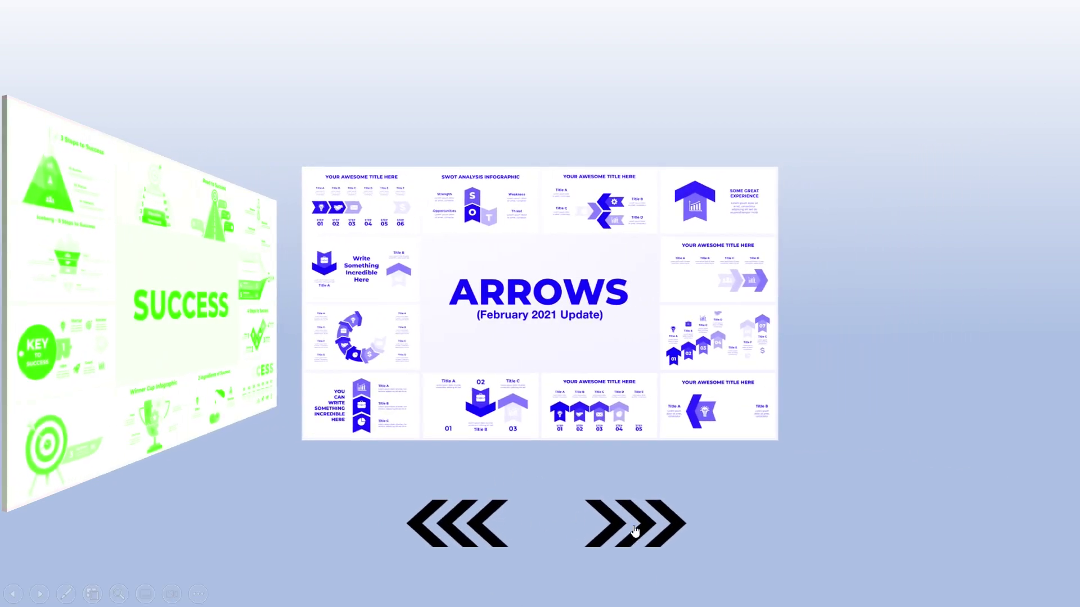
Step the carousel back from ARROWS through SUCCESS and EDUCATION to MEDICINE.
{"action": "left_click", "coordinate": [635, 528]}
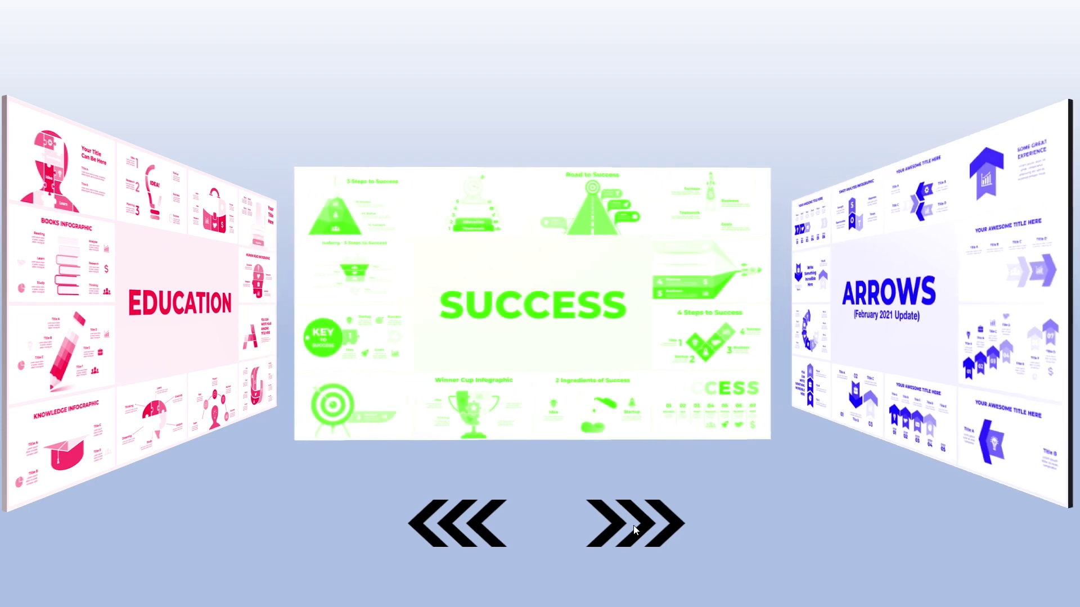
{"action": "left_click", "coordinate": [639, 529]}
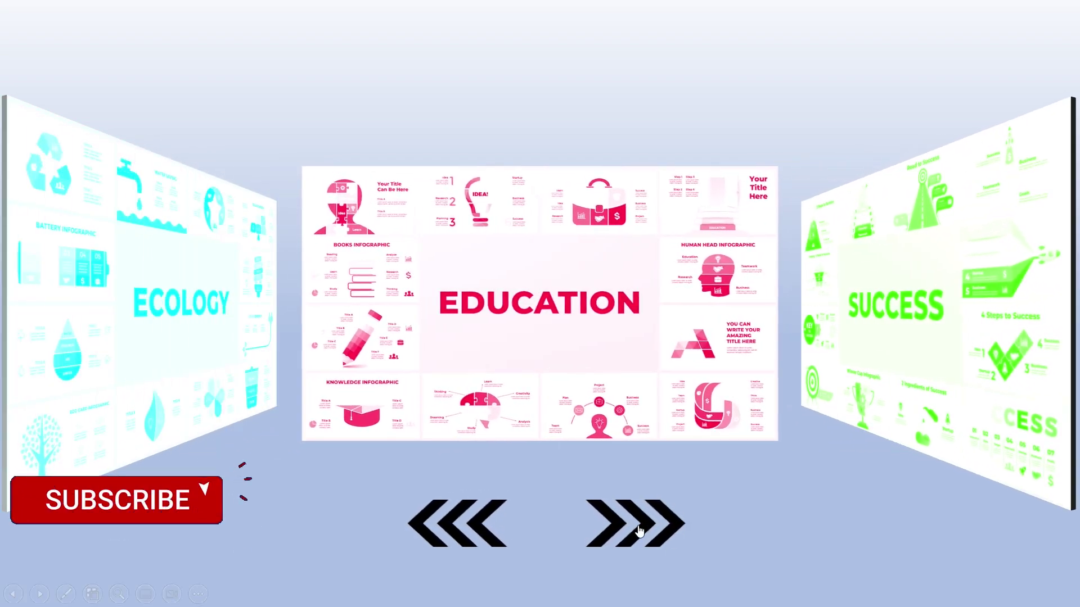
{"action": "left_click", "coordinate": [639, 528]}
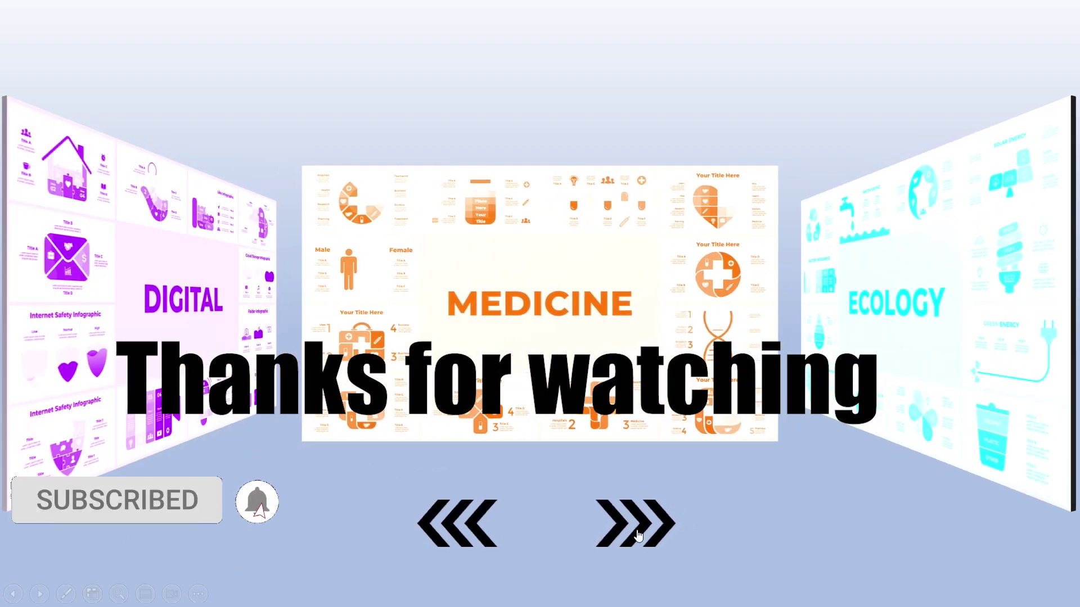
{"action": "left_click", "coordinate": [638, 531]}
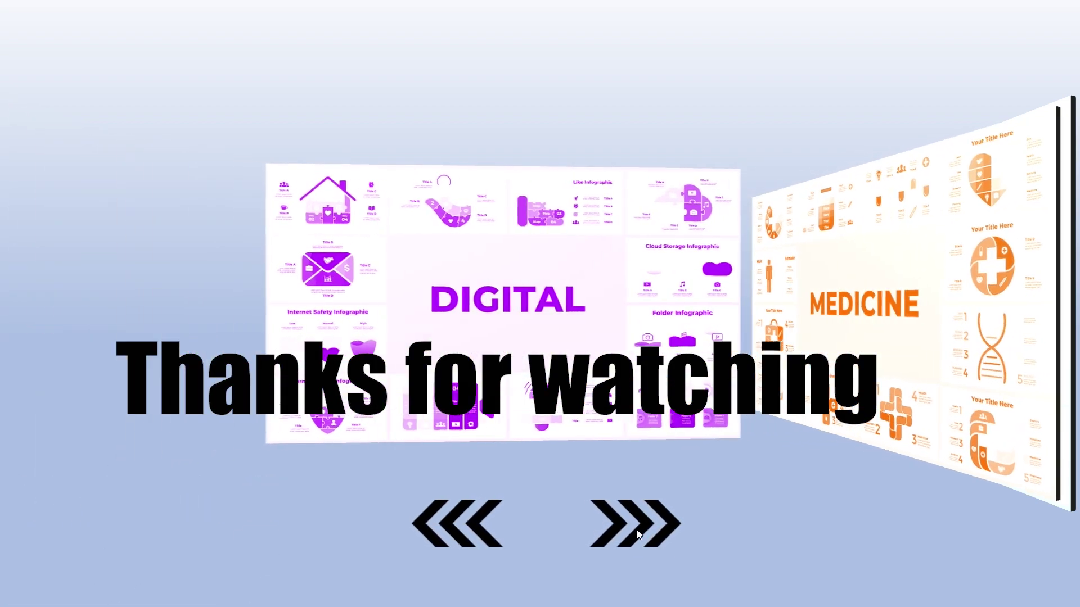